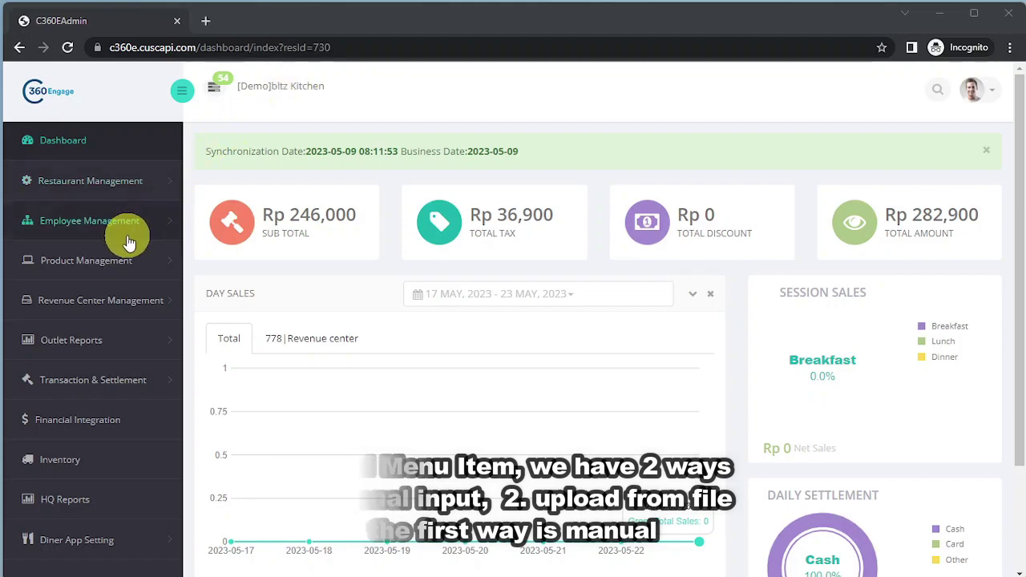
Expand the Product Management section in the dashboard's left sidebar
{"action": "left_click", "coordinate": [83, 264]}
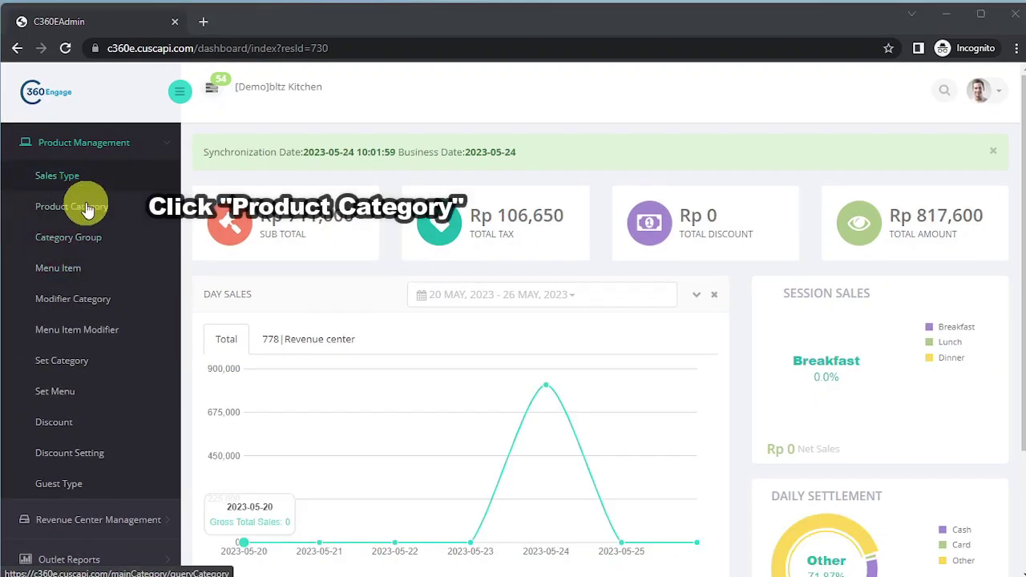
Create the main product category 'FOOD.' assigned to the Food printer
{"action": "left_click", "coordinate": [86, 208]}
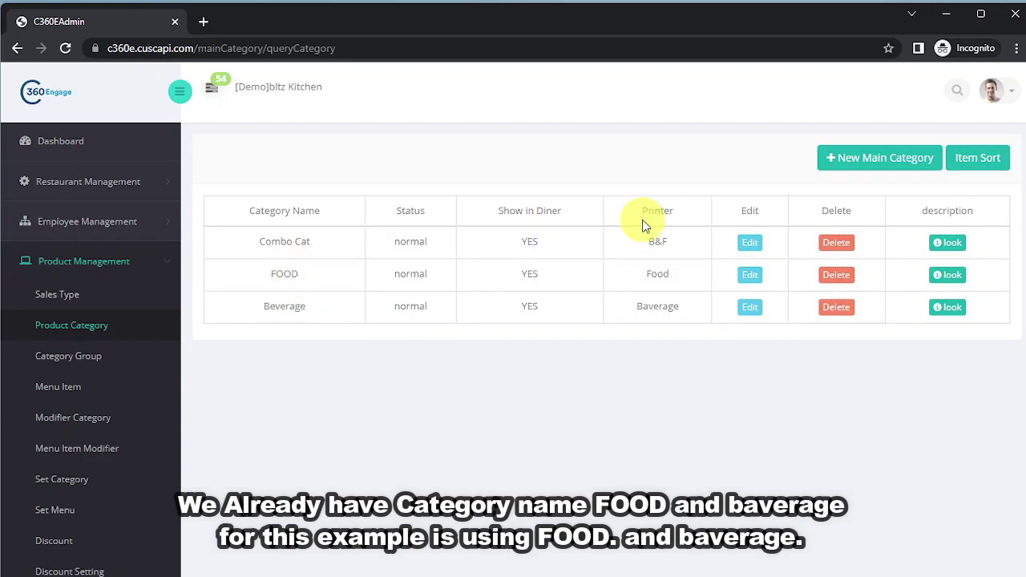
{"action": "left_click", "coordinate": [904, 165]}
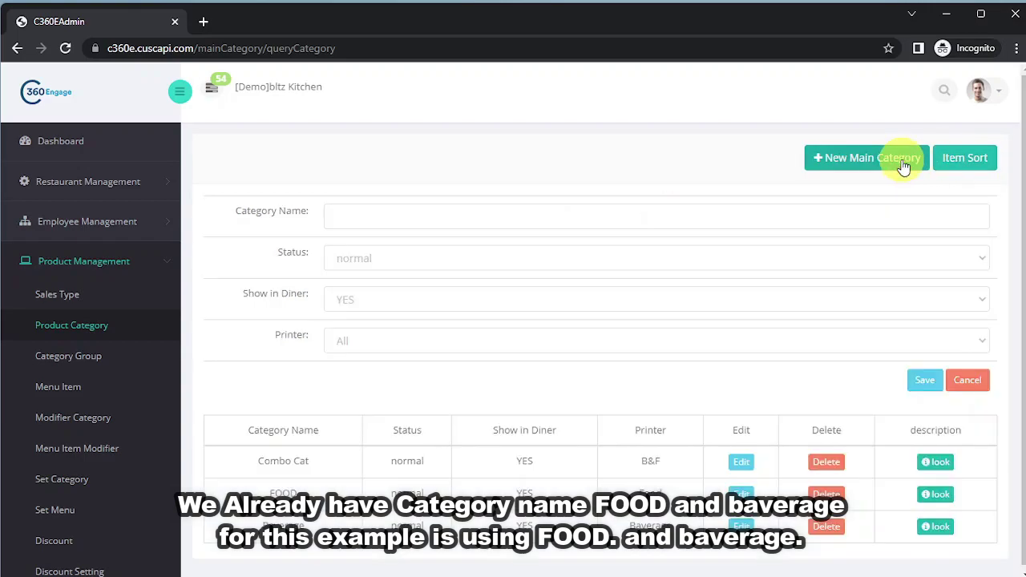
{"action": "left_click", "coordinate": [528, 221]}
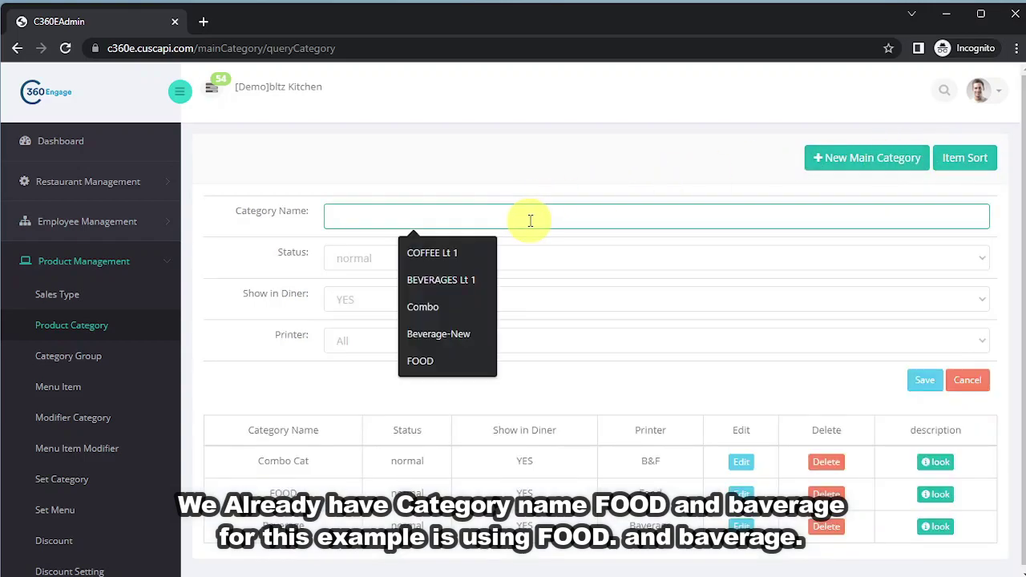
{"action": "type", "text": "FOOD."}
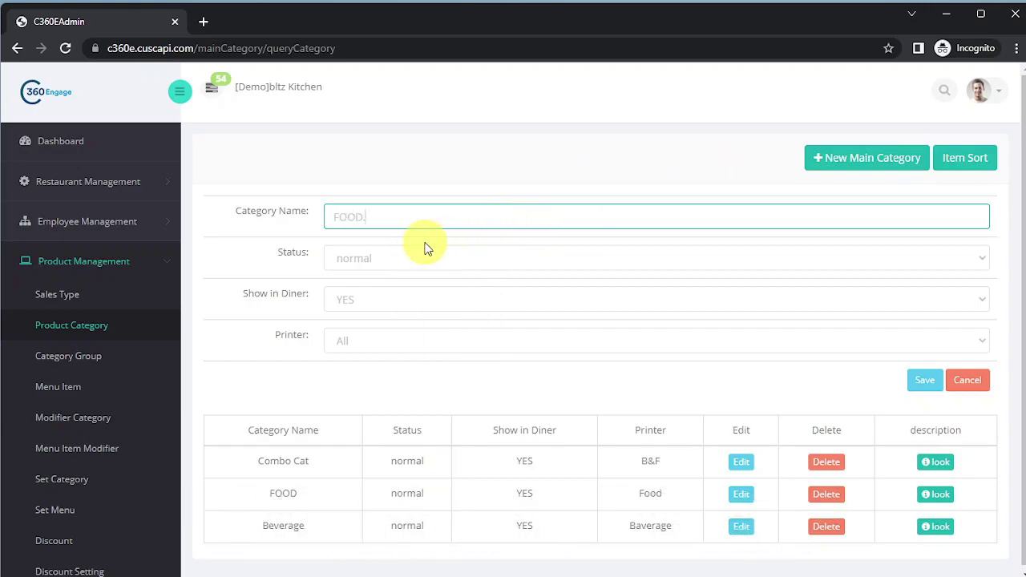
{"action": "left_click", "coordinate": [384, 342]}
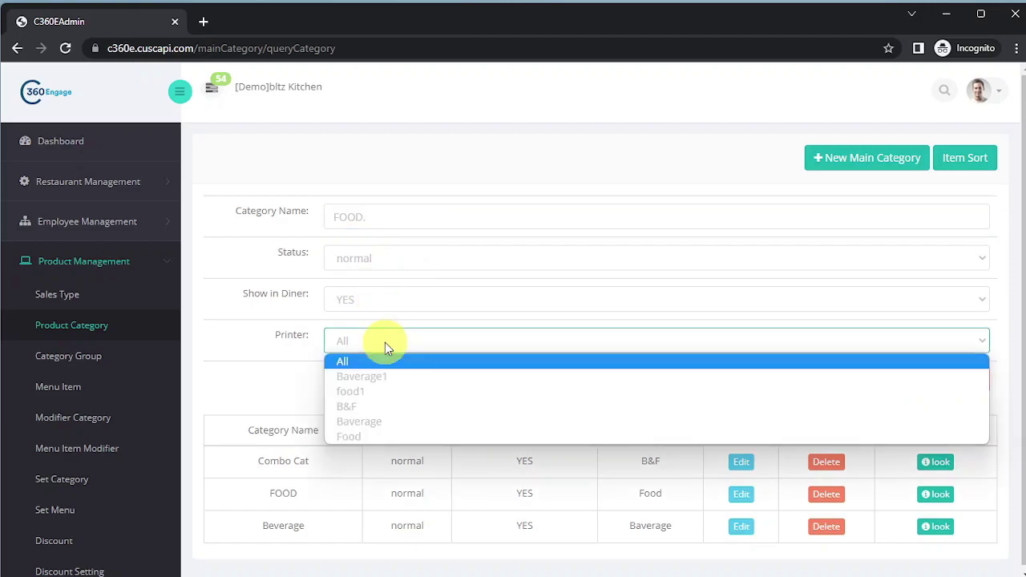
{"action": "left_click", "coordinate": [394, 437]}
{"action": "left_click", "coordinate": [924, 383]}
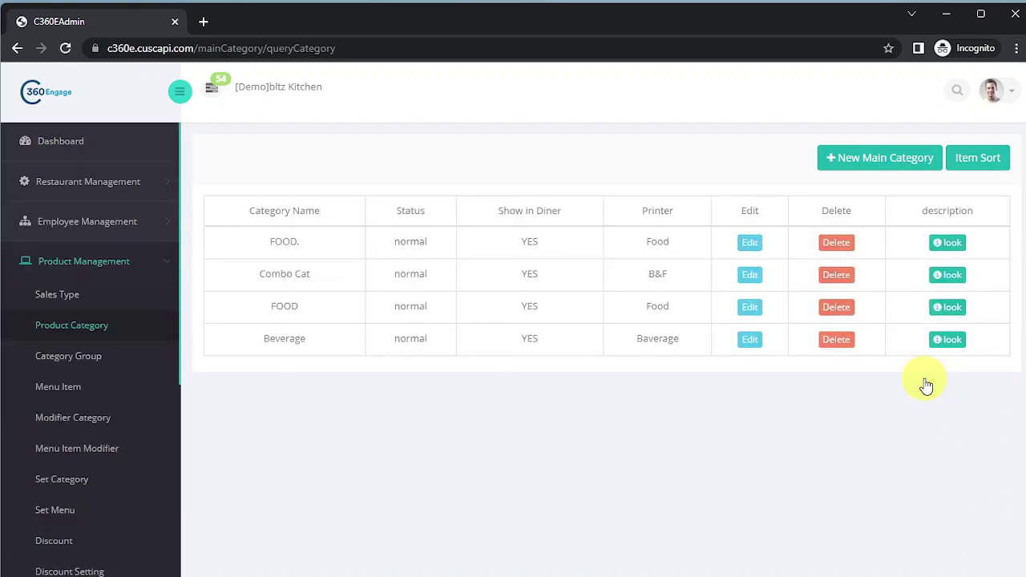
Create the main product category 'Beverage.' assigned to the Baverage printer
{"action": "left_click", "coordinate": [887, 175]}
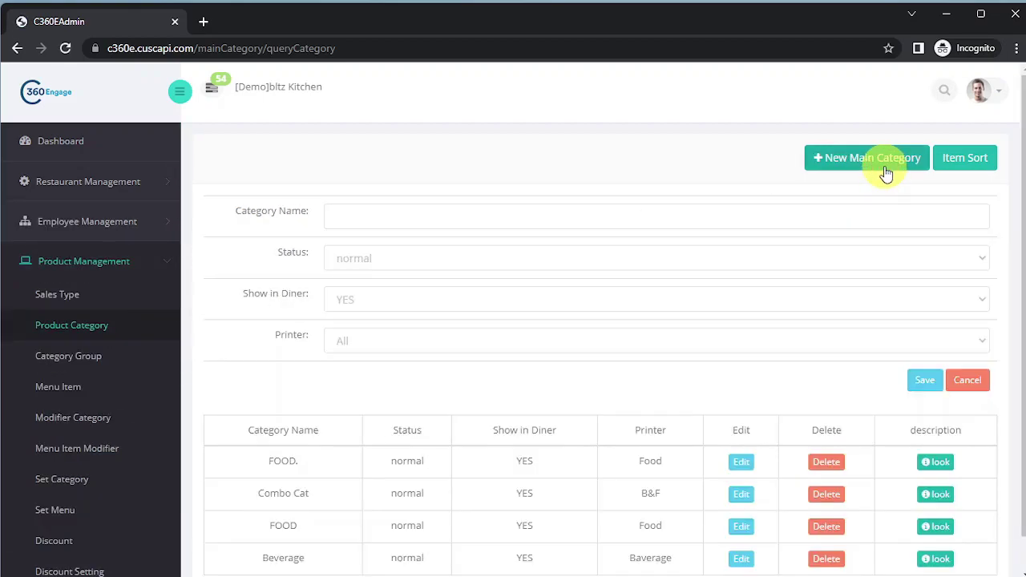
{"action": "left_click", "coordinate": [555, 218]}
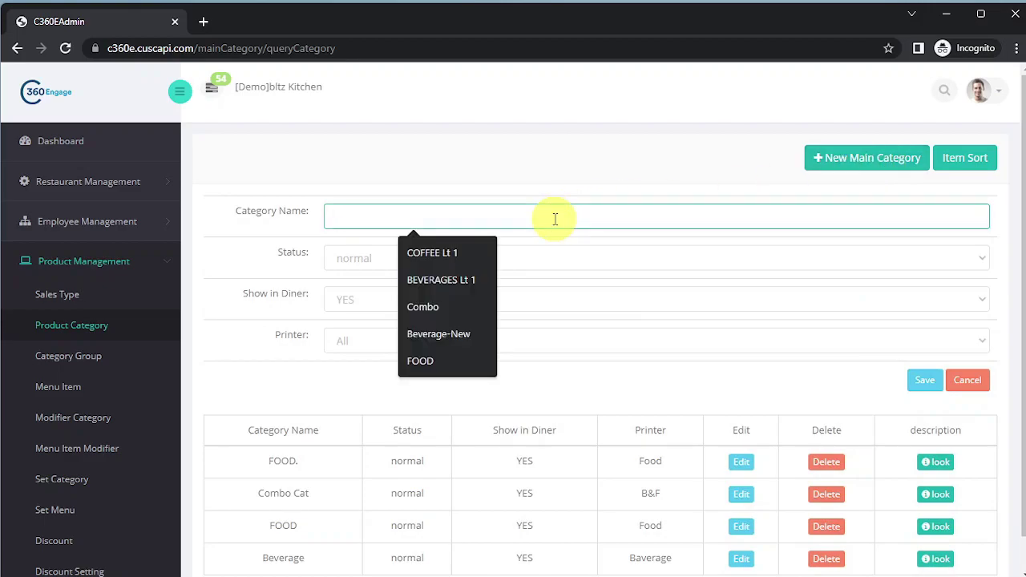
{"action": "type", "text": "Beverage"}
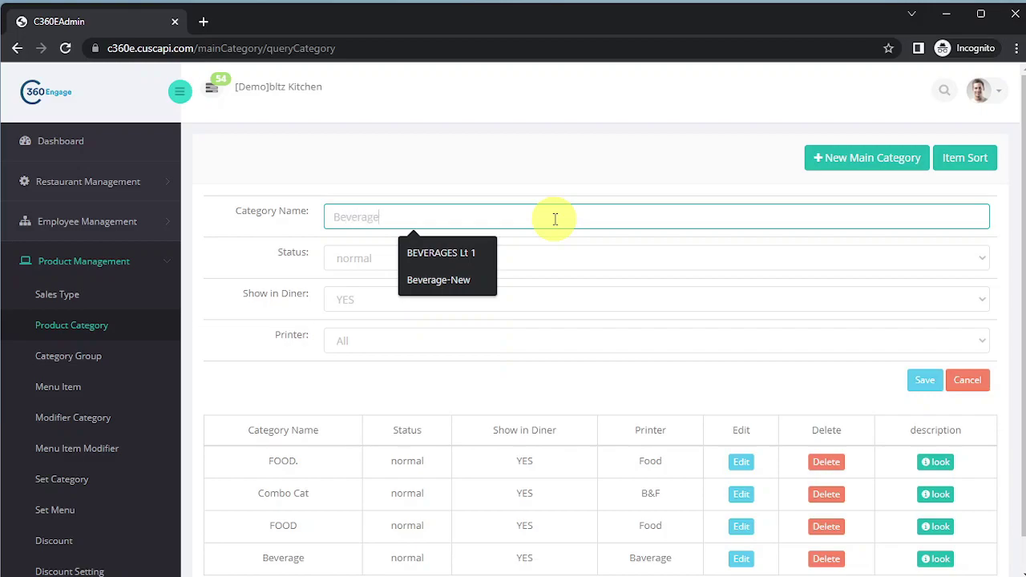
{"action": "type", "text": "."}
{"action": "left_click", "coordinate": [496, 345]}
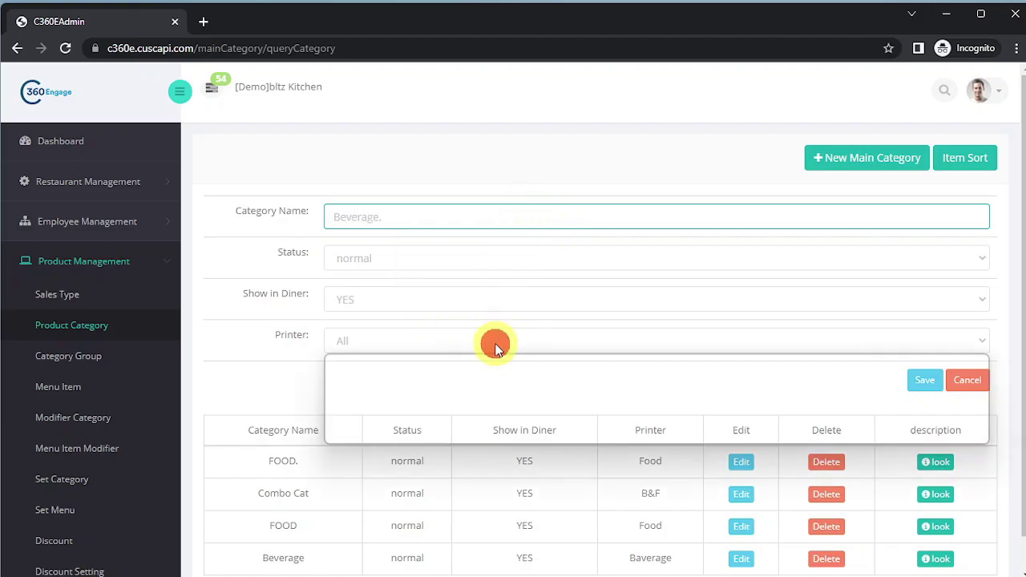
{"action": "left_click", "coordinate": [476, 419]}
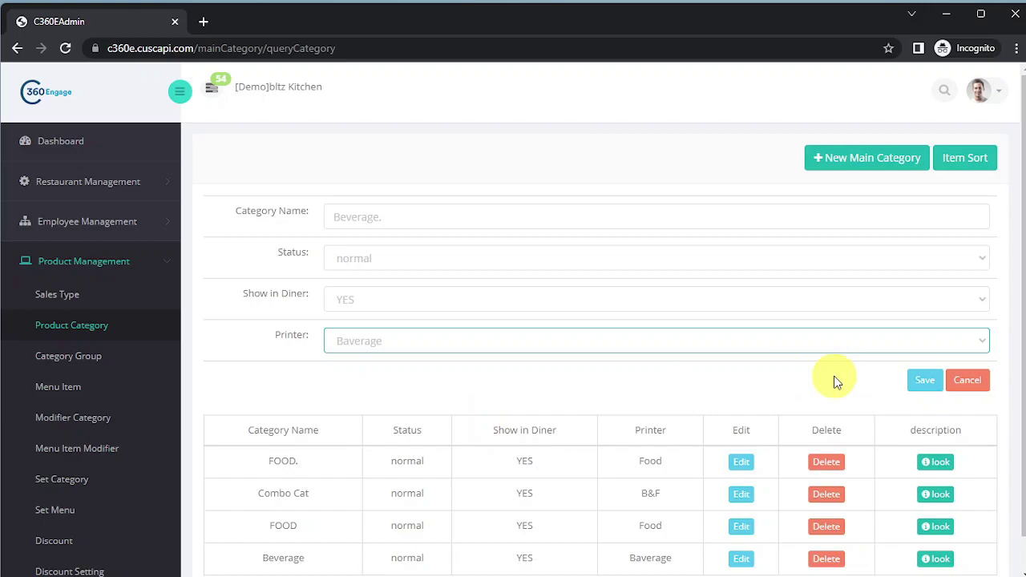
{"action": "left_click", "coordinate": [926, 383]}
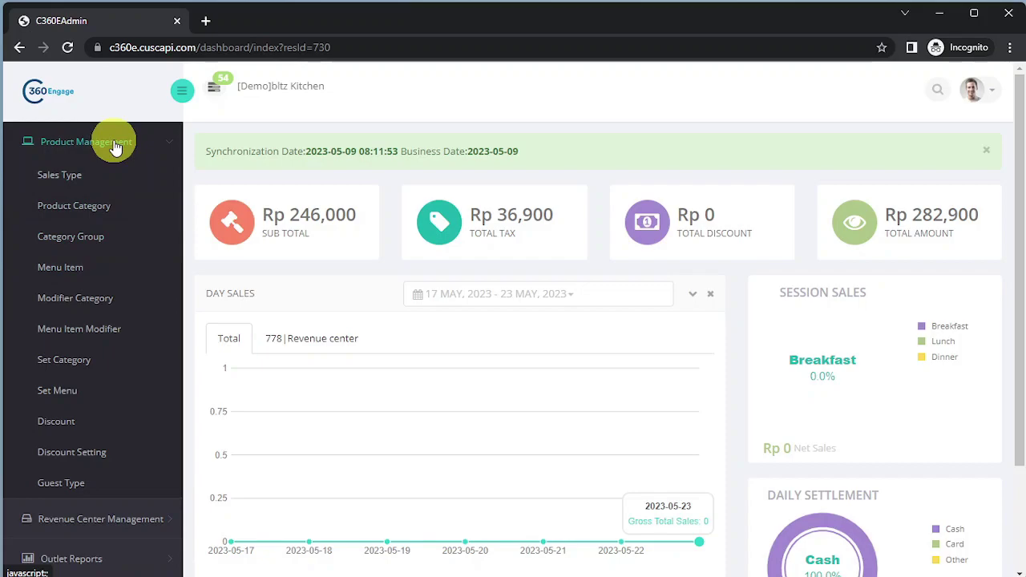
Open the Menu Item page and bring up a blank Upload Product form
{"action": "left_click", "coordinate": [56, 272]}
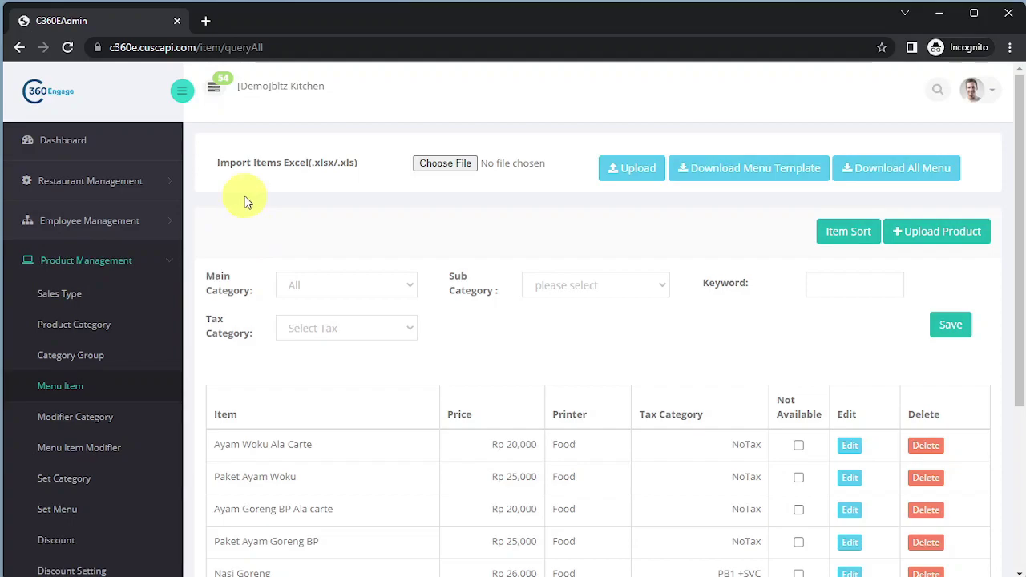
{"action": "left_click", "coordinate": [928, 239]}
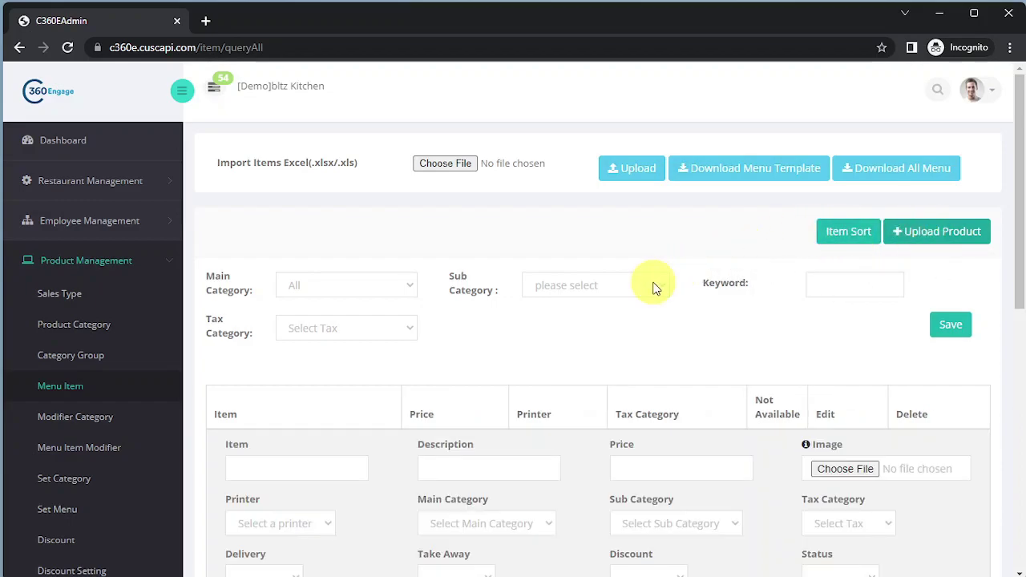
{"action": "scroll", "coordinate": [611, 339], "scroll_direction": "down", "scroll_amount": 1}
{"action": "scroll", "coordinate": [611, 339], "scroll_direction": "down", "scroll_amount": 1}
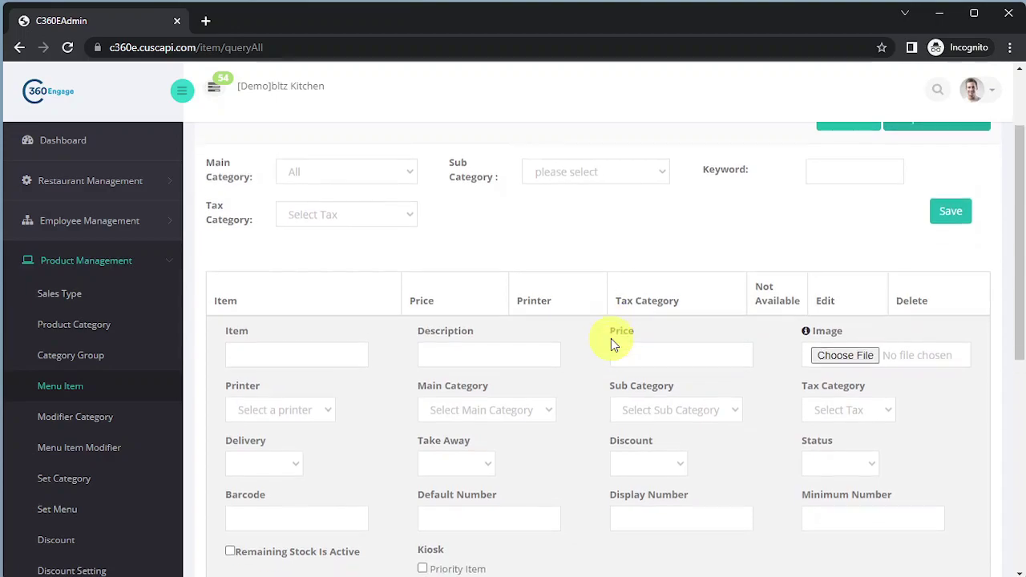
Enter the item name Sate Ayam, its description and price 30000
{"action": "left_click", "coordinate": [253, 320]}
{"action": "type", "text": "Sate Ayam"}
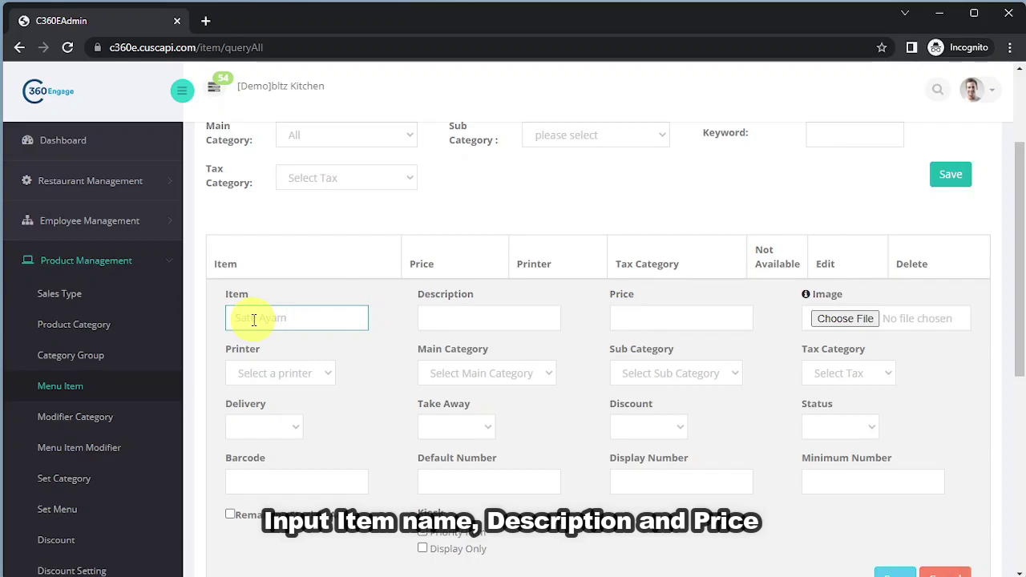
{"action": "left_click", "coordinate": [502, 319]}
{"action": "type", "text": "Sate"}
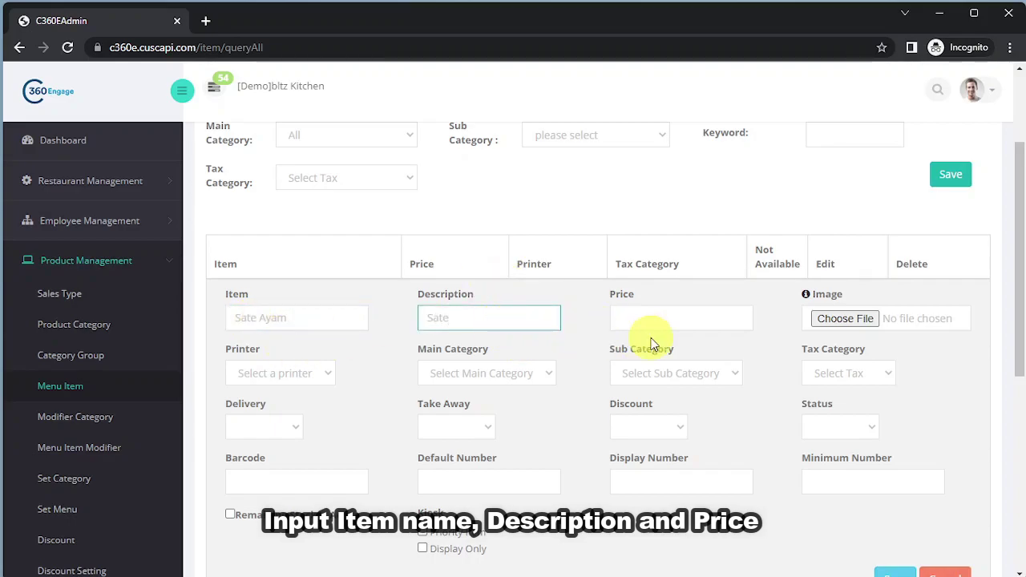
{"action": "left_click", "coordinate": [677, 319]}
{"action": "type", "text": "300"}
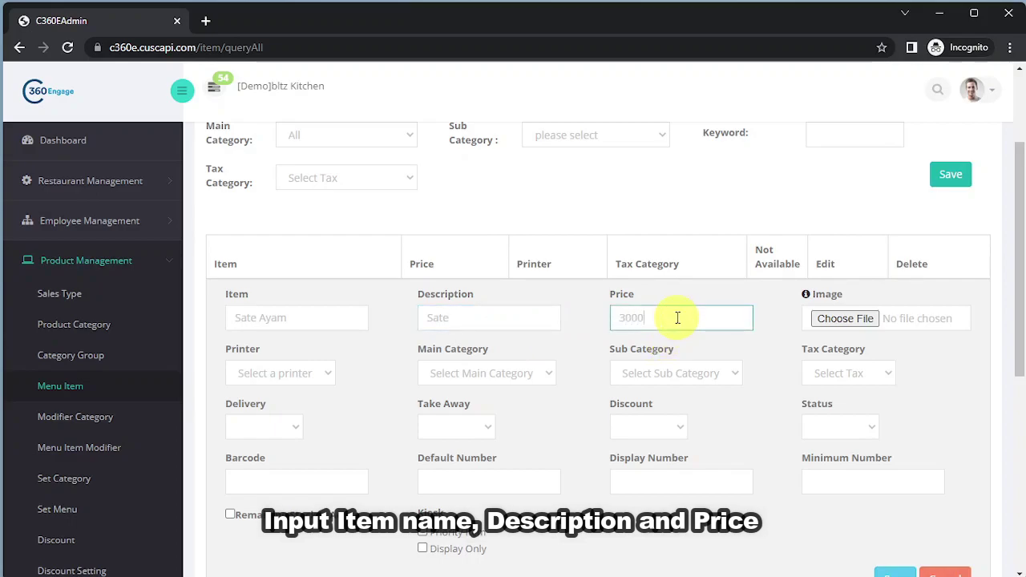
{"action": "type", "text": "0"}
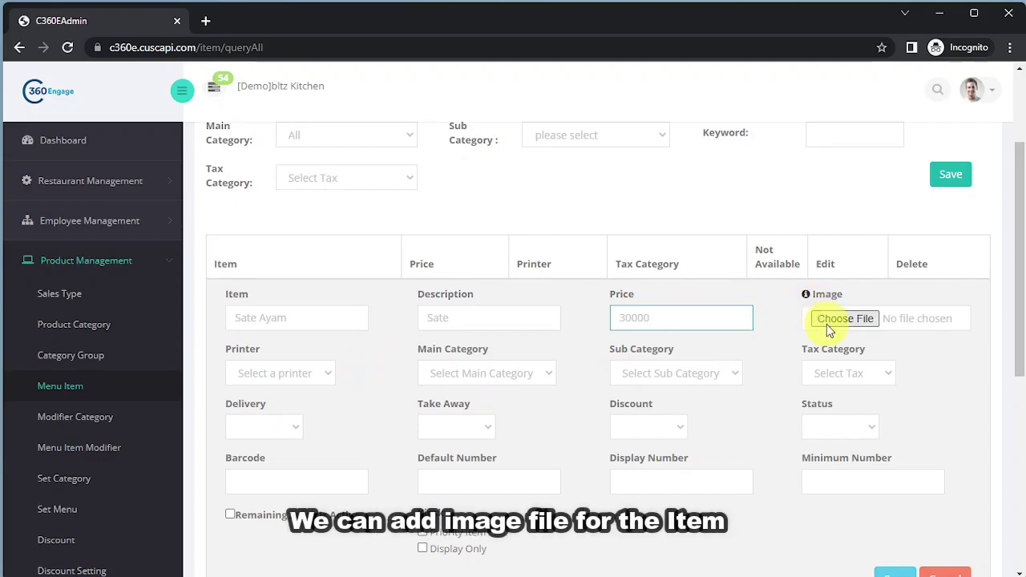
Set printer Food, main category FOOD, sub category Indonesian and tax PB1 +SVC
{"action": "left_click", "coordinate": [326, 374]}
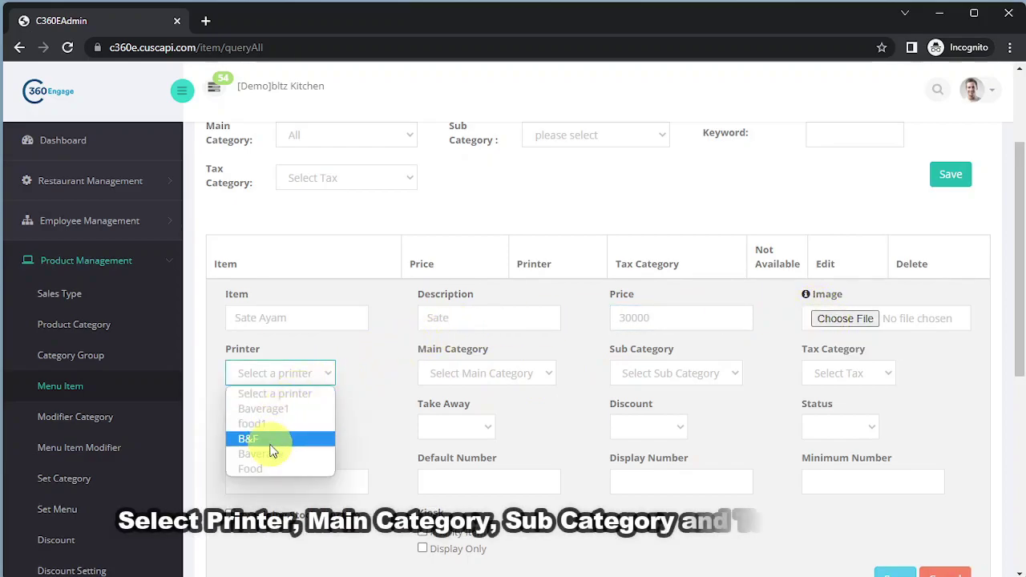
{"action": "left_click", "coordinate": [258, 468]}
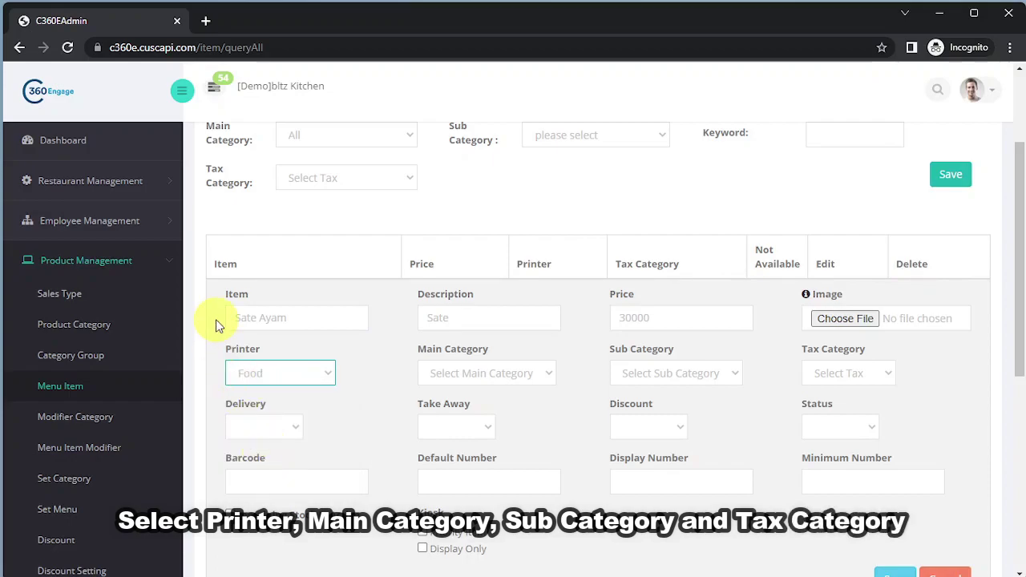
{"action": "left_click", "coordinate": [550, 373]}
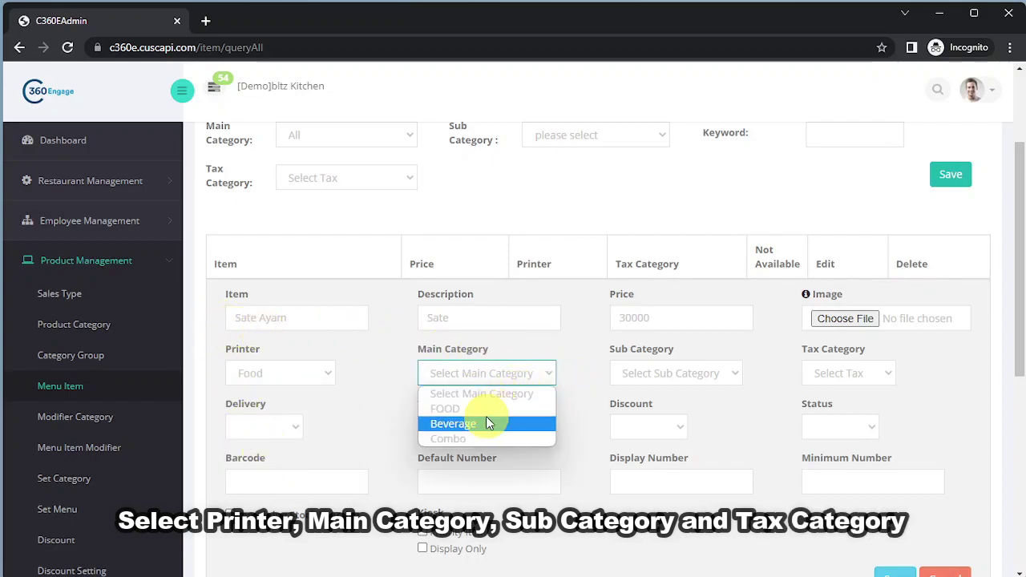
{"action": "left_click", "coordinate": [486, 423]}
{"action": "left_click", "coordinate": [538, 375]}
{"action": "left_click", "coordinate": [519, 410]}
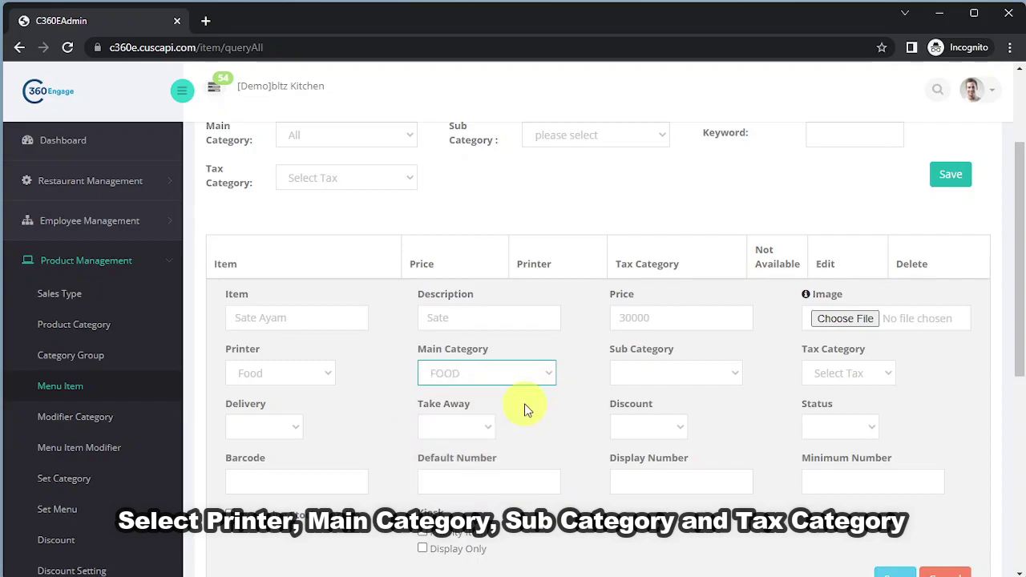
{"action": "left_click", "coordinate": [728, 373]}
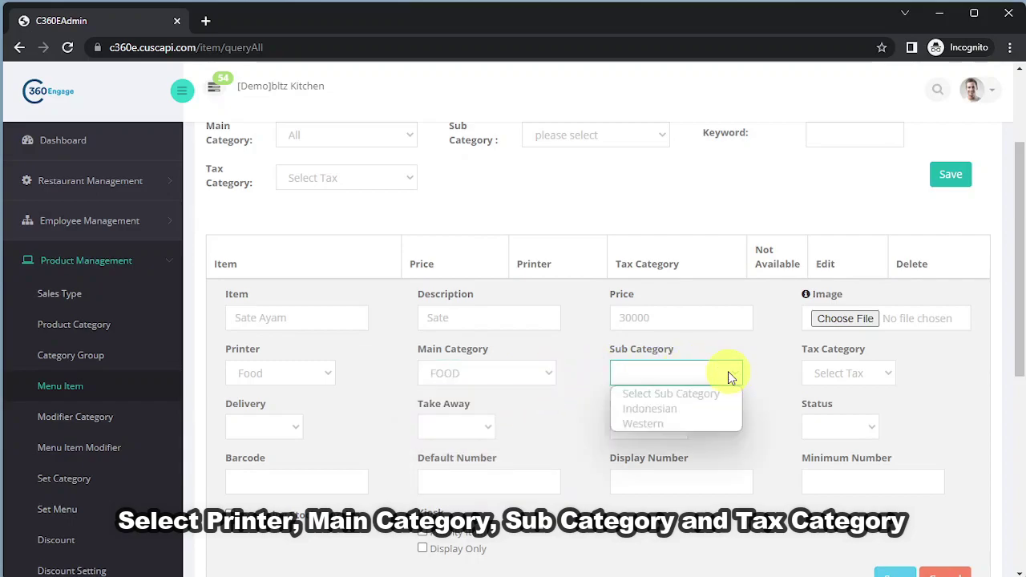
{"action": "left_click", "coordinate": [682, 409]}
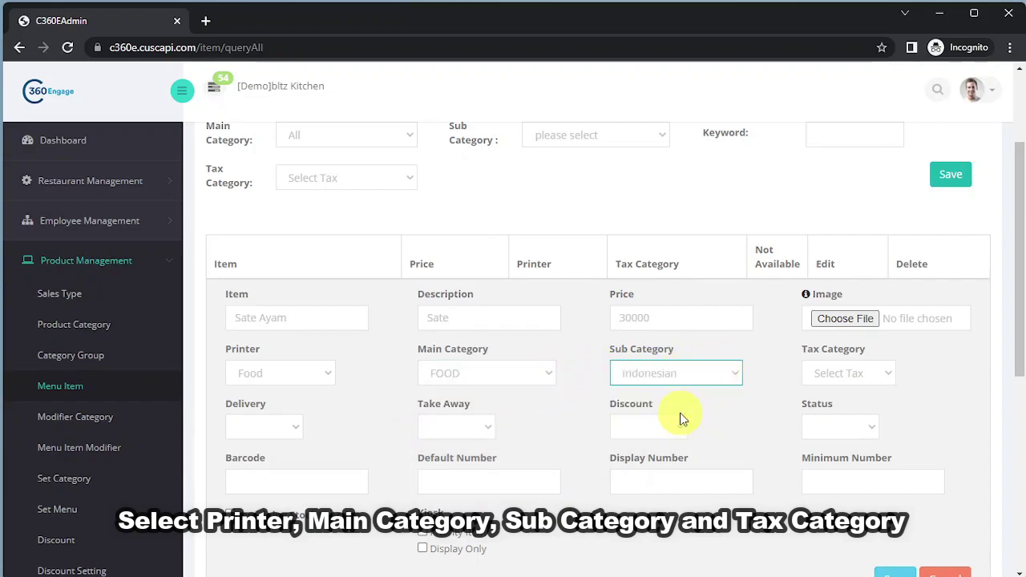
{"action": "left_click", "coordinate": [882, 375]}
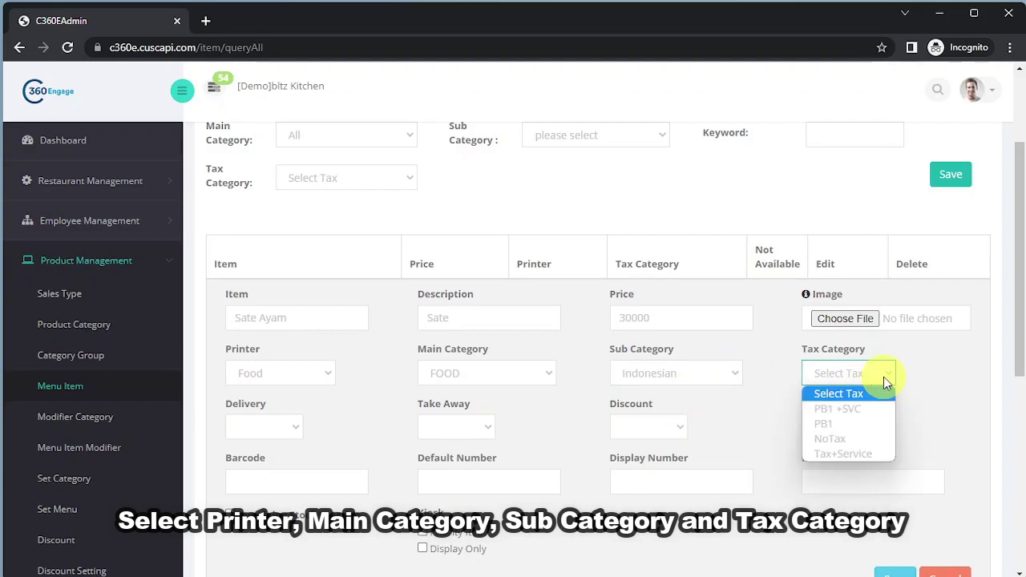
{"action": "left_click", "coordinate": [856, 409]}
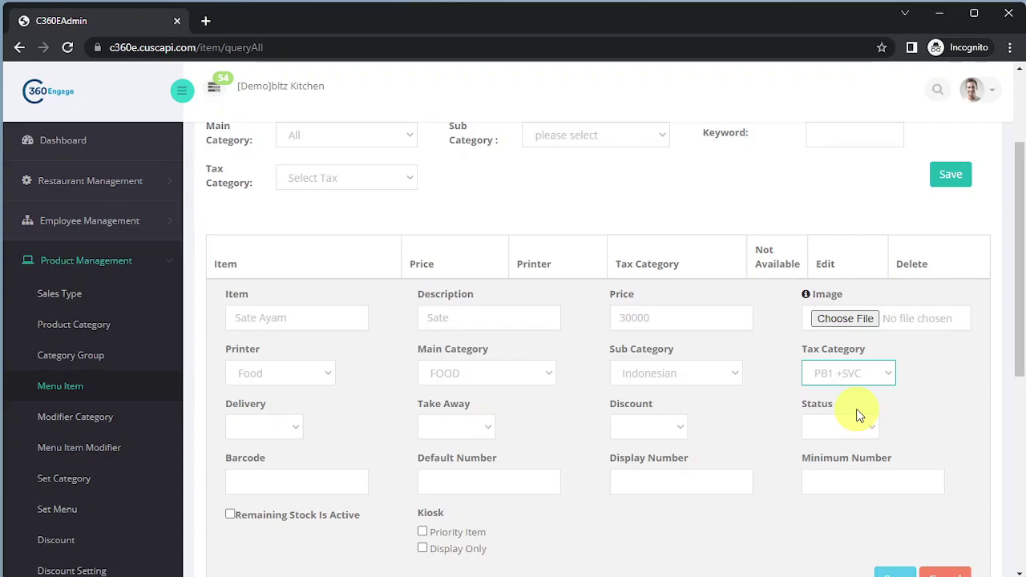
Set Delivery, Take Away, Discount and Status all to normal
{"action": "left_click", "coordinate": [294, 429]}
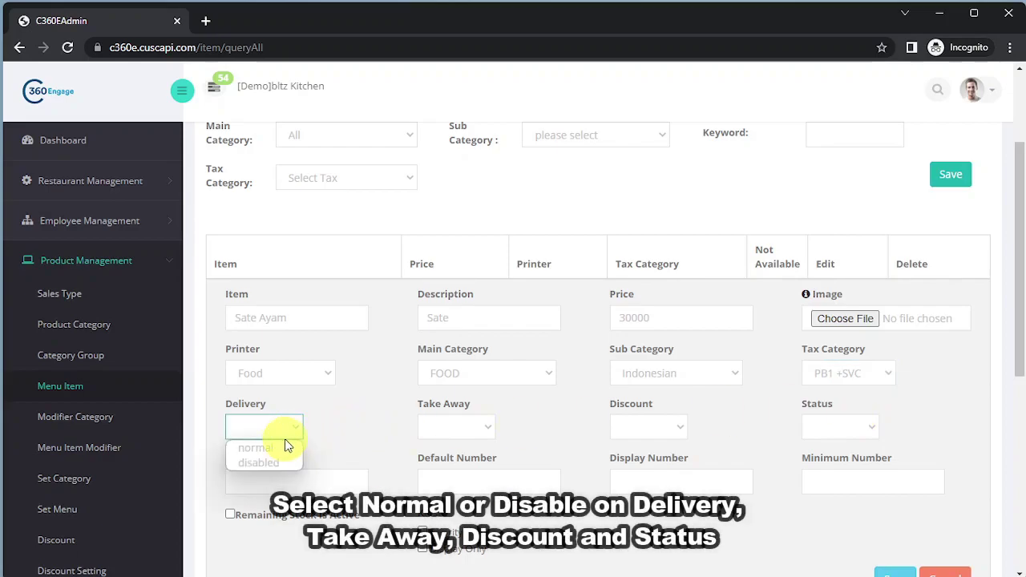
{"action": "left_click", "coordinate": [281, 447]}
{"action": "left_click", "coordinate": [484, 429]}
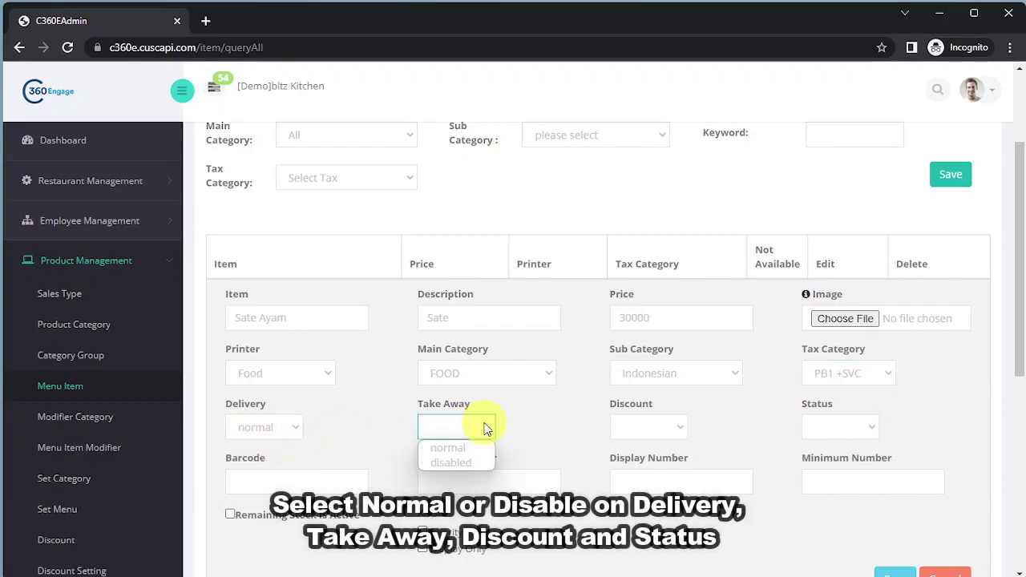
{"action": "left_click", "coordinate": [451, 449]}
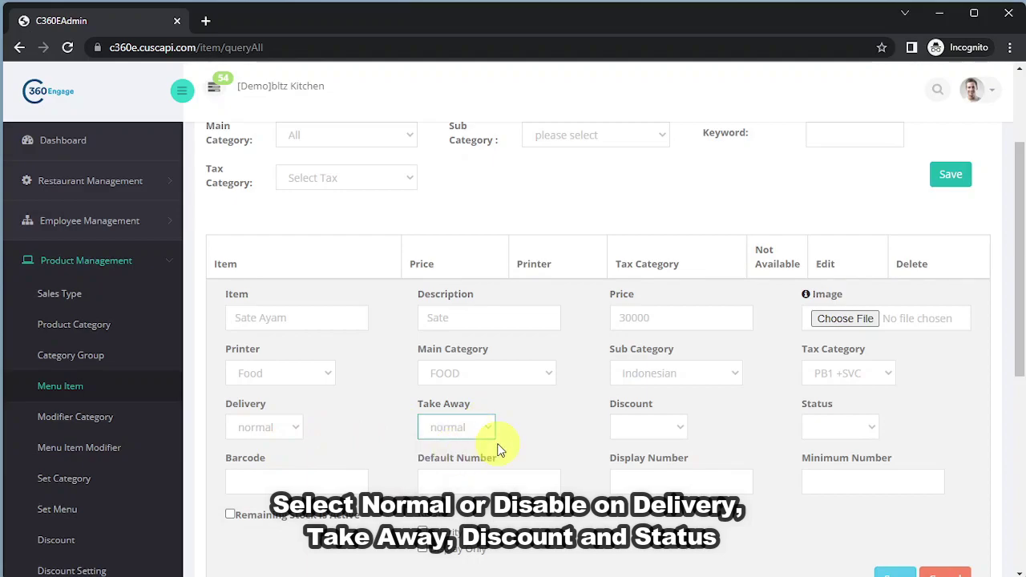
{"action": "left_click", "coordinate": [672, 429]}
{"action": "left_click", "coordinate": [662, 452]}
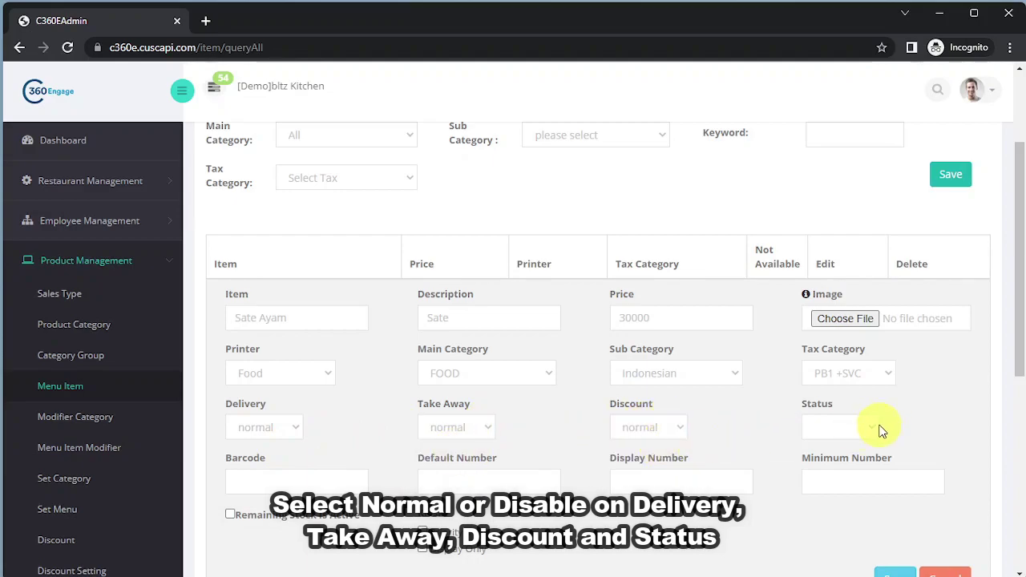
{"action": "left_click", "coordinate": [857, 429]}
{"action": "left_click", "coordinate": [847, 454]}
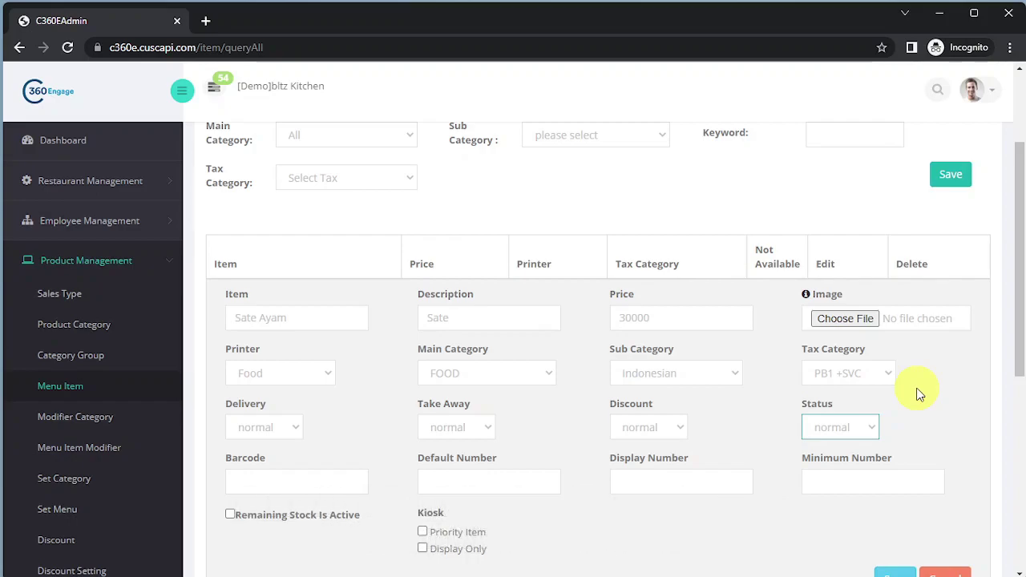
Save Sate Ayam and verify it tops the Menu Item list at Rp 30,000
{"action": "scroll", "coordinate": [920, 394], "scroll_direction": "down", "scroll_amount": 1}
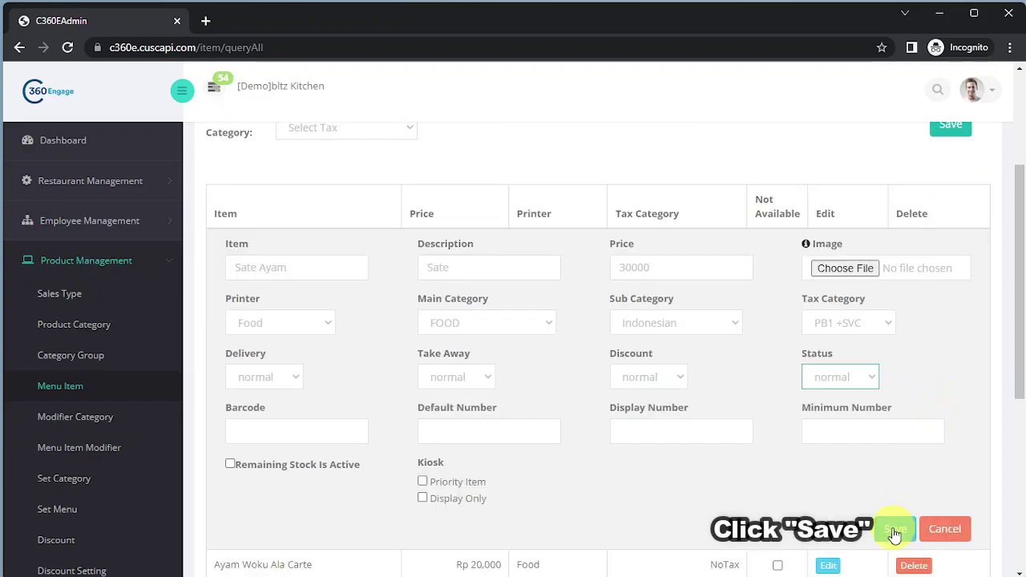
{"action": "left_click", "coordinate": [895, 530]}
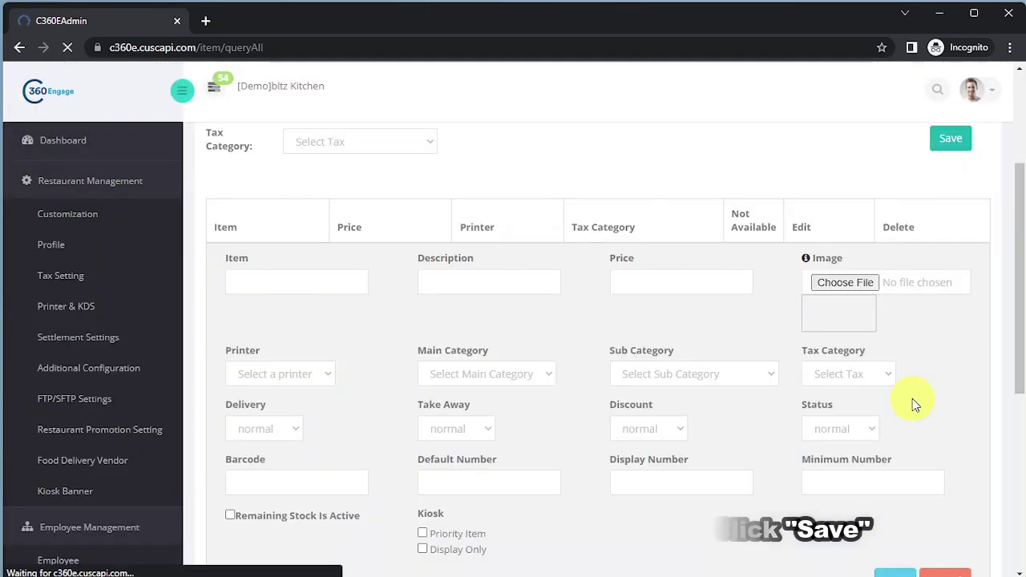
{"action": "scroll", "coordinate": [914, 407], "scroll_direction": "up", "scroll_amount": 3}
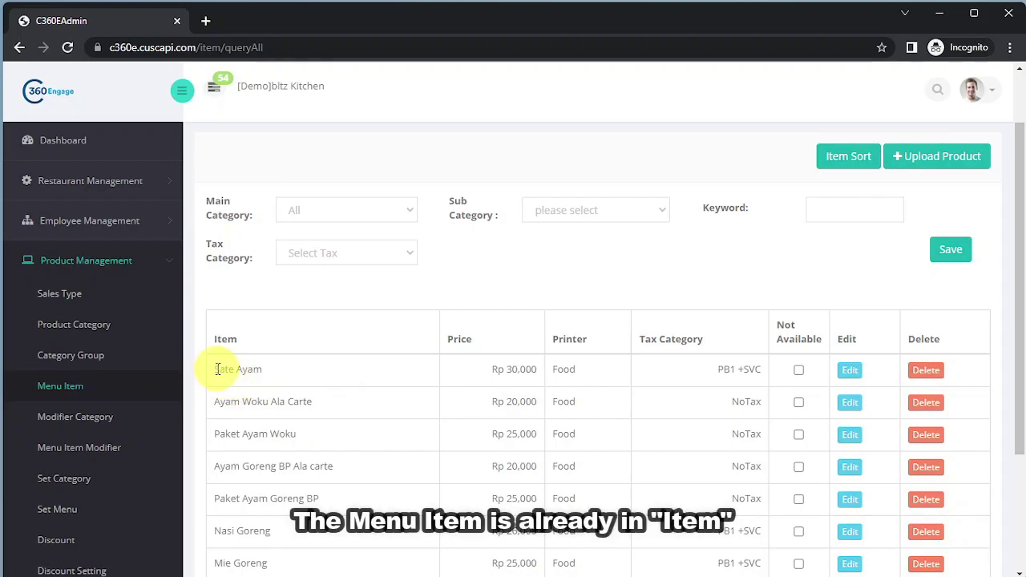
{"action": "left_click_drag", "start_coordinate": [216, 370], "coordinate": [766, 370]}
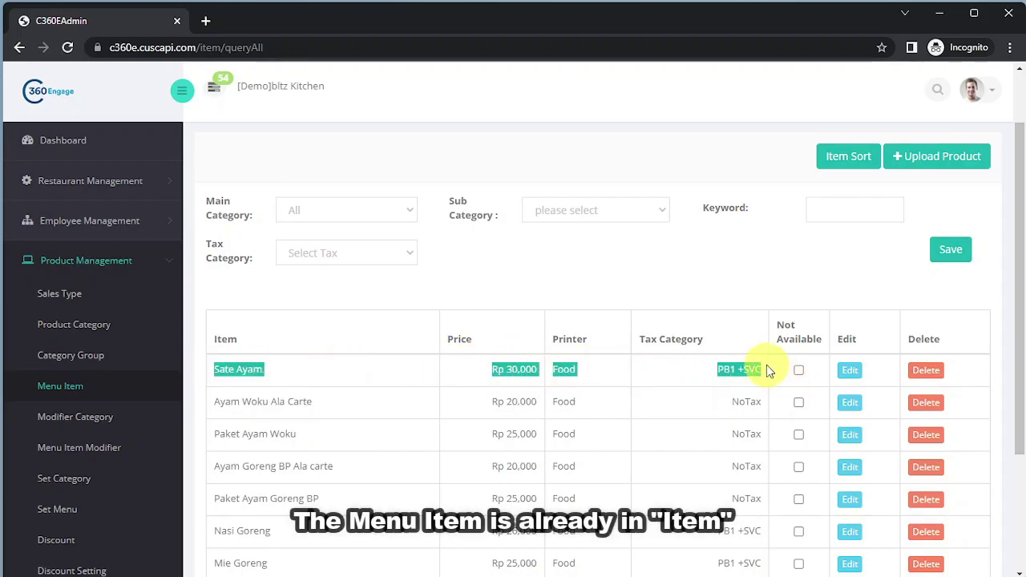
{"action": "left_click", "coordinate": [740, 264]}
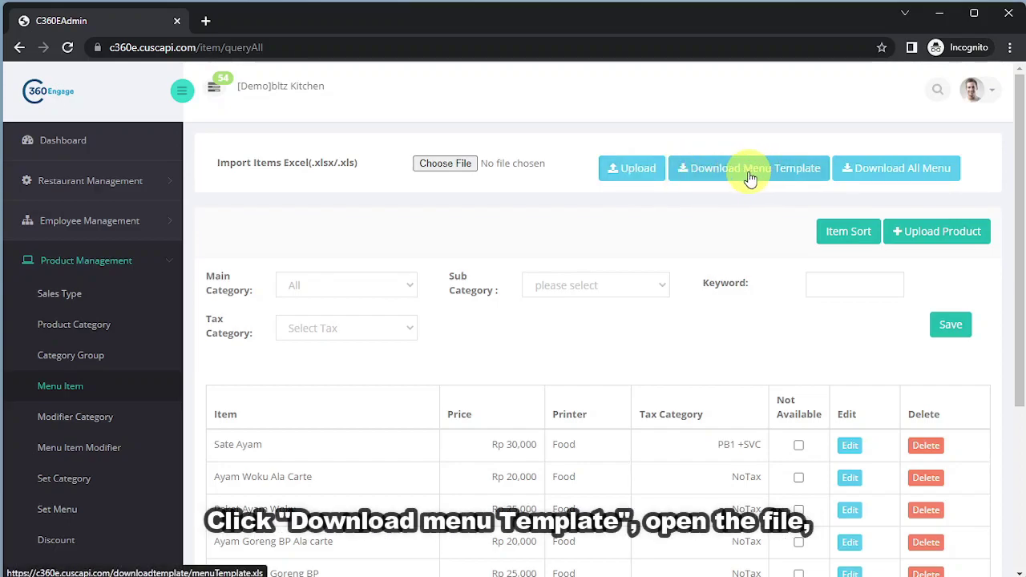
Download menuTemplate (4).xls and open it from the browser's download bar
{"action": "left_click", "coordinate": [711, 174]}
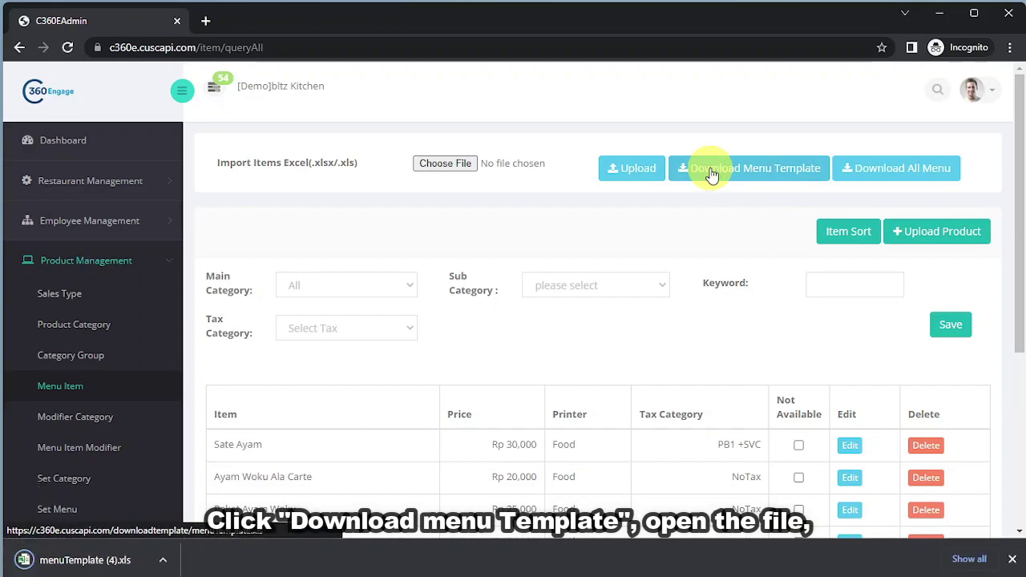
{"action": "left_click", "coordinate": [70, 570]}
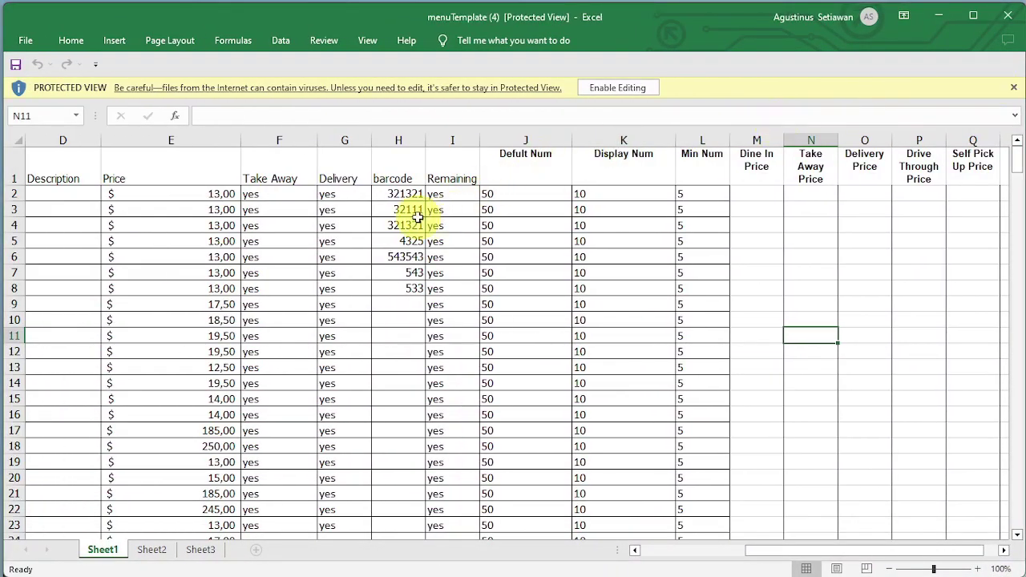
Enable editing and review the template headings from Main Category through Delivery
{"action": "left_click", "coordinate": [607, 95]}
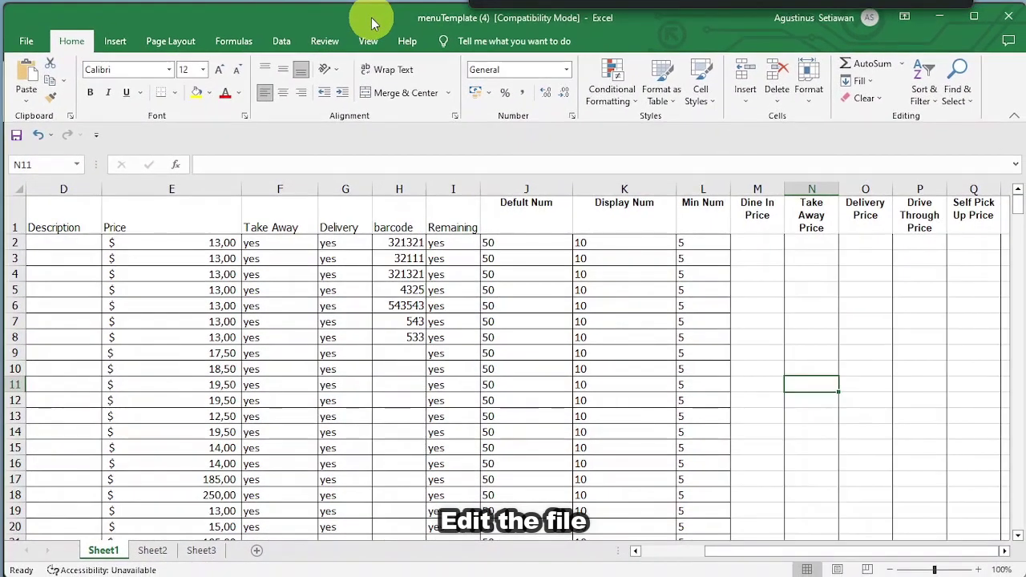
{"action": "left_click", "coordinate": [660, 553]}
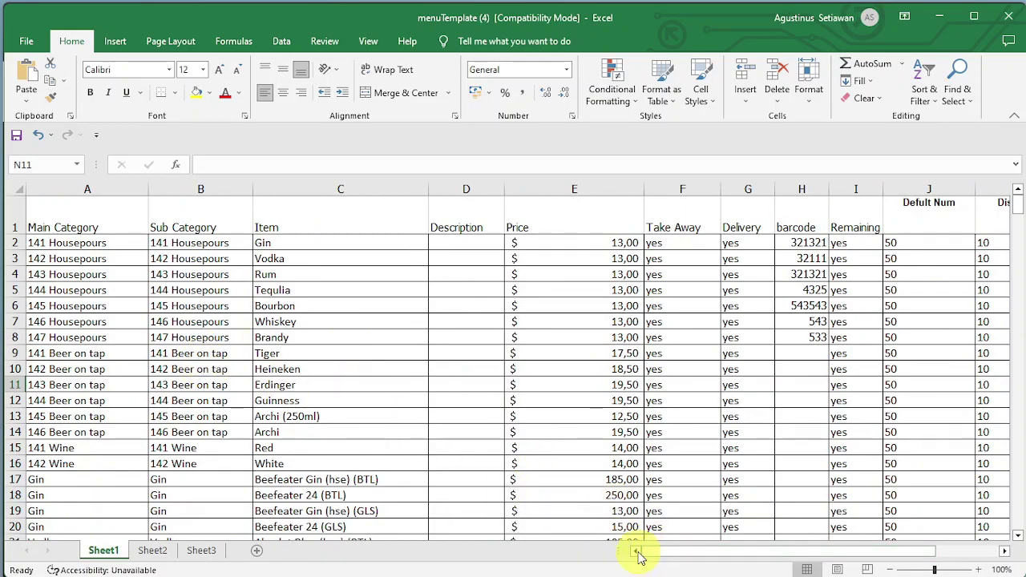
{"action": "left_click", "coordinate": [50, 228]}
{"action": "left_click", "coordinate": [200, 222]}
{"action": "left_click", "coordinate": [321, 231]}
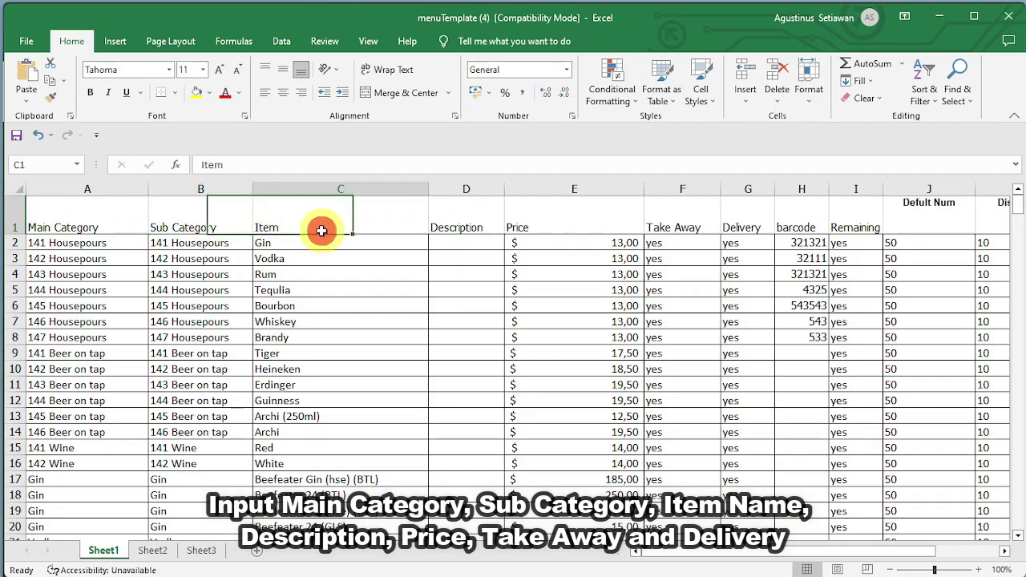
{"action": "left_click", "coordinate": [484, 225]}
{"action": "left_click", "coordinate": [554, 213]}
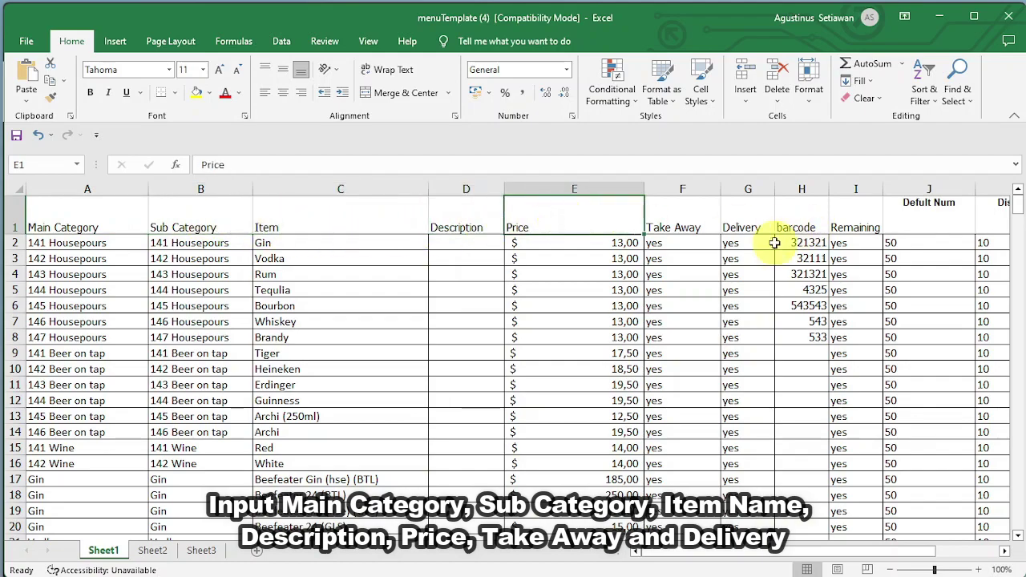
{"action": "left_click_drag", "start_coordinate": [683, 205], "coordinate": [751, 215]}
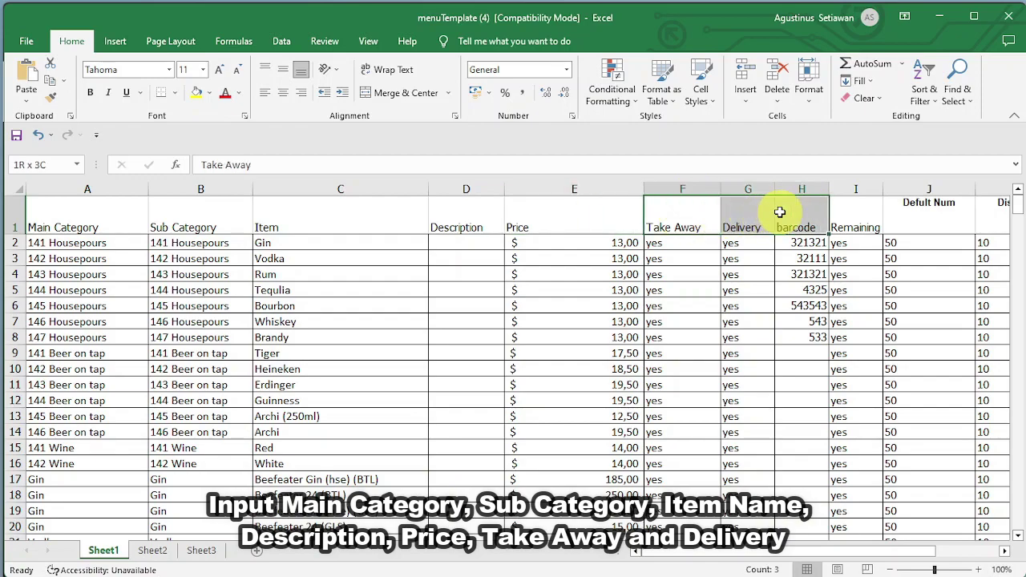
Clear the optional barcode values in H2:H8 and review the Defult Num column
{"action": "left_click", "coordinate": [784, 255]}
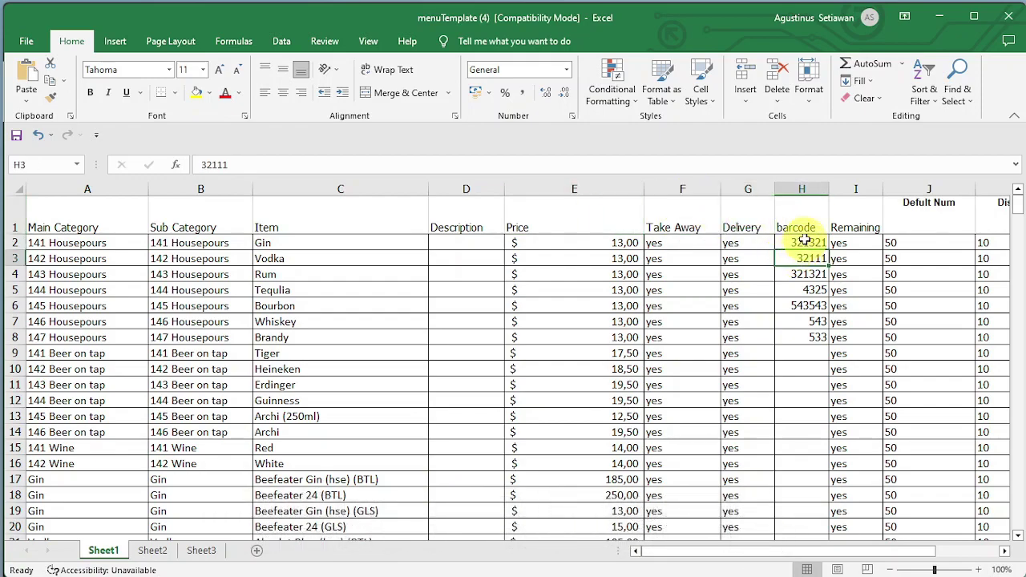
{"action": "left_click", "coordinate": [802, 238]}
{"action": "left_click_drag", "start_coordinate": [800, 237], "coordinate": [798, 335]}
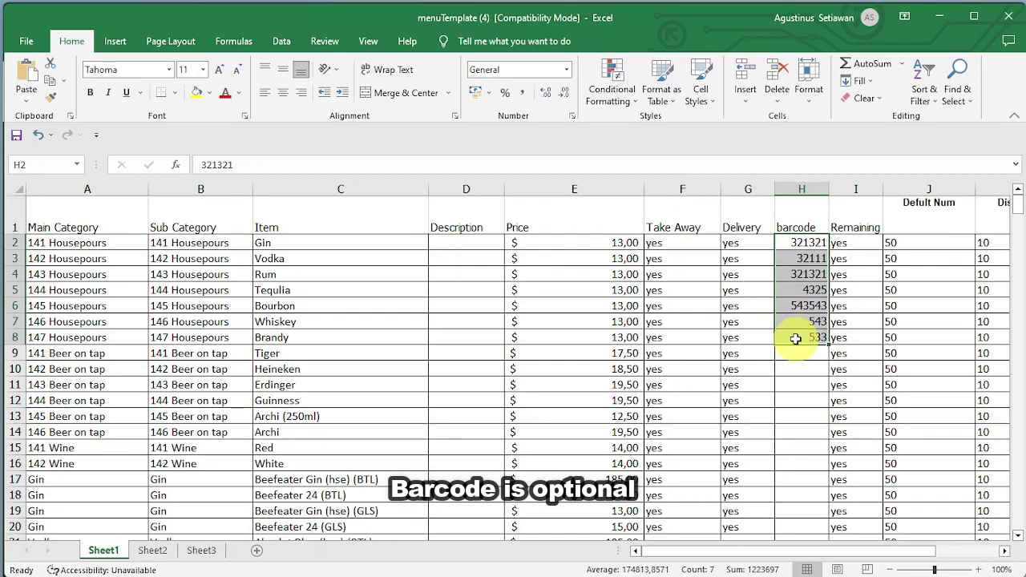
{"action": "key", "text": "Delete"}
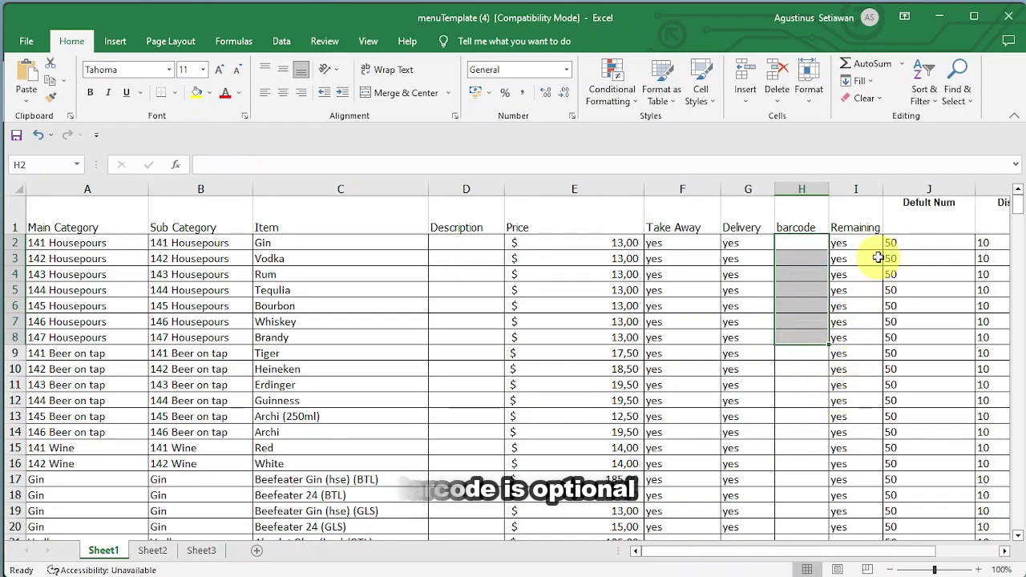
{"action": "left_click", "coordinate": [926, 255]}
{"action": "left_click_drag", "start_coordinate": [870, 559], "coordinate": [913, 558]}
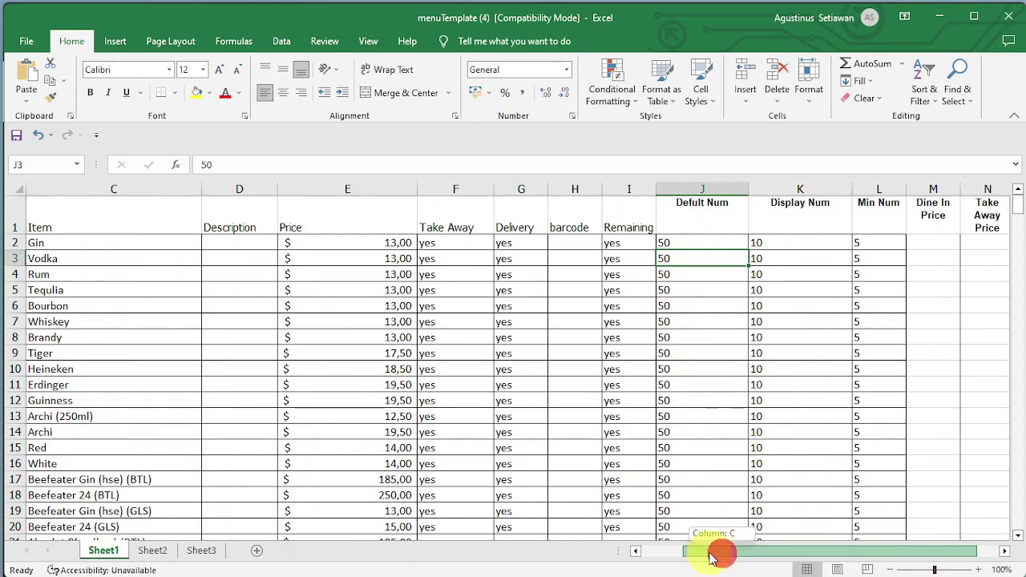
{"action": "left_click_drag", "start_coordinate": [722, 552], "coordinate": [618, 532]}
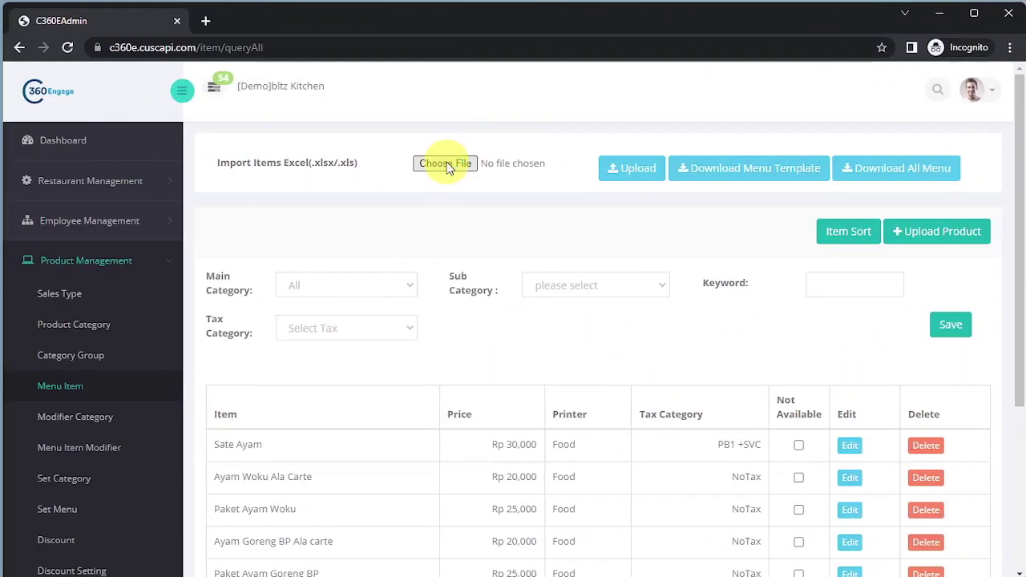
Choose menuTemplate (4) from the Downloads folder as the Excel import file
{"action": "left_click", "coordinate": [447, 164]}
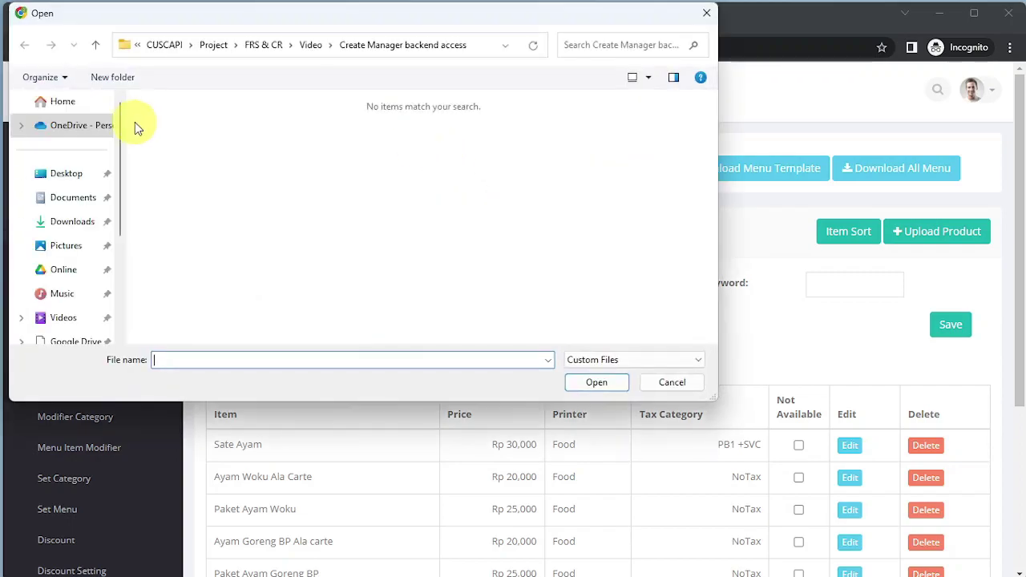
{"action": "scroll", "coordinate": [72, 168], "scroll_direction": "down", "scroll_amount": 1}
{"action": "left_click", "coordinate": [72, 198]}
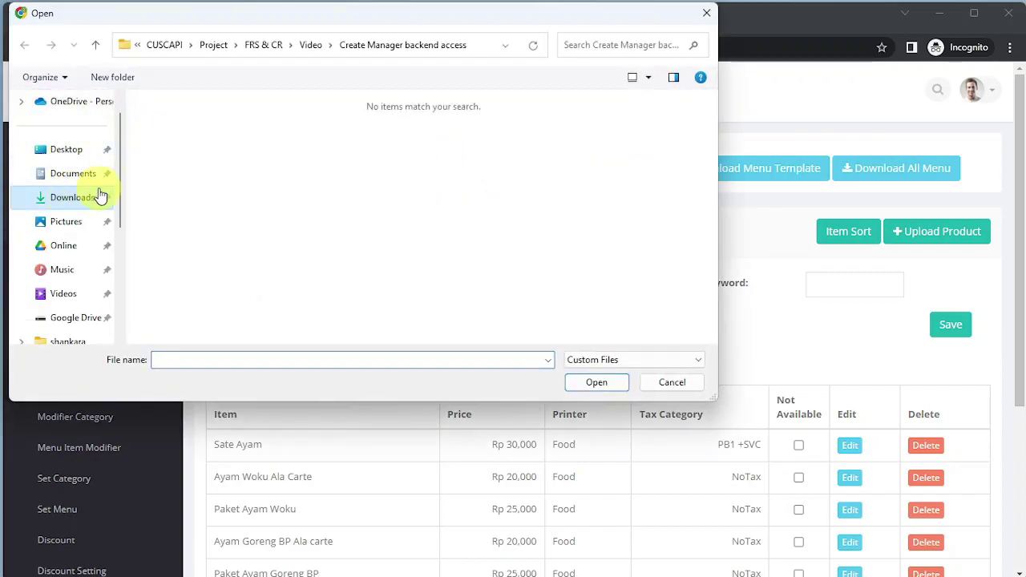
{"action": "left_click", "coordinate": [182, 141]}
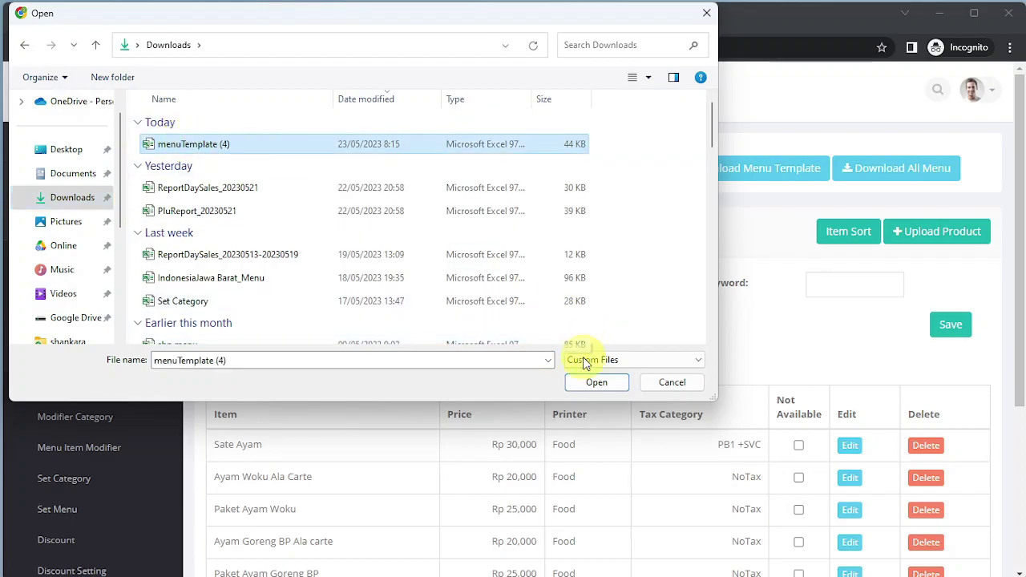
{"action": "left_click", "coordinate": [596, 385]}
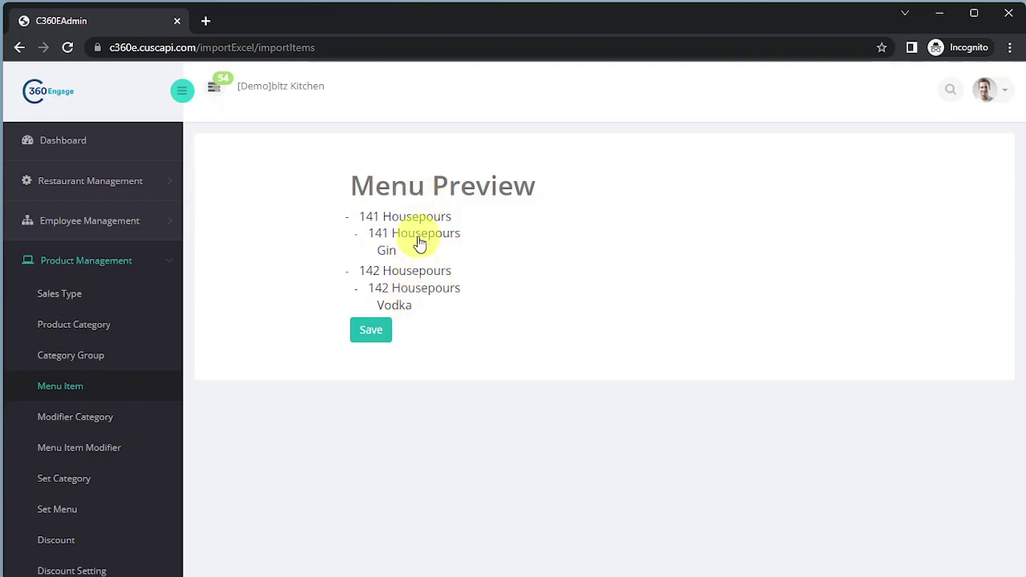
Save the previewed Gin and Vodka items, skipping all-outlet sync but syncing the revenue center
{"action": "left_click", "coordinate": [377, 335]}
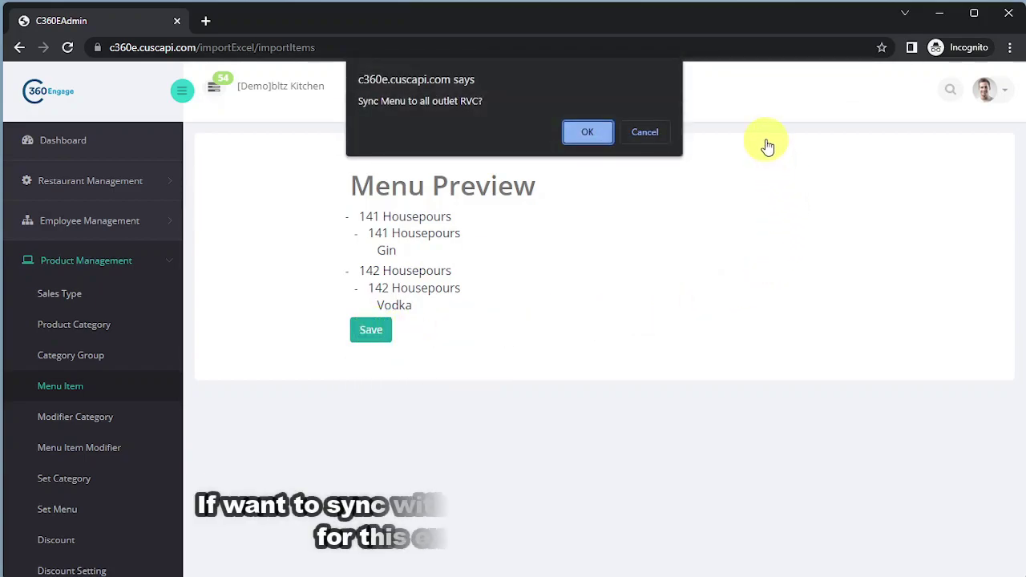
{"action": "left_click", "coordinate": [654, 122]}
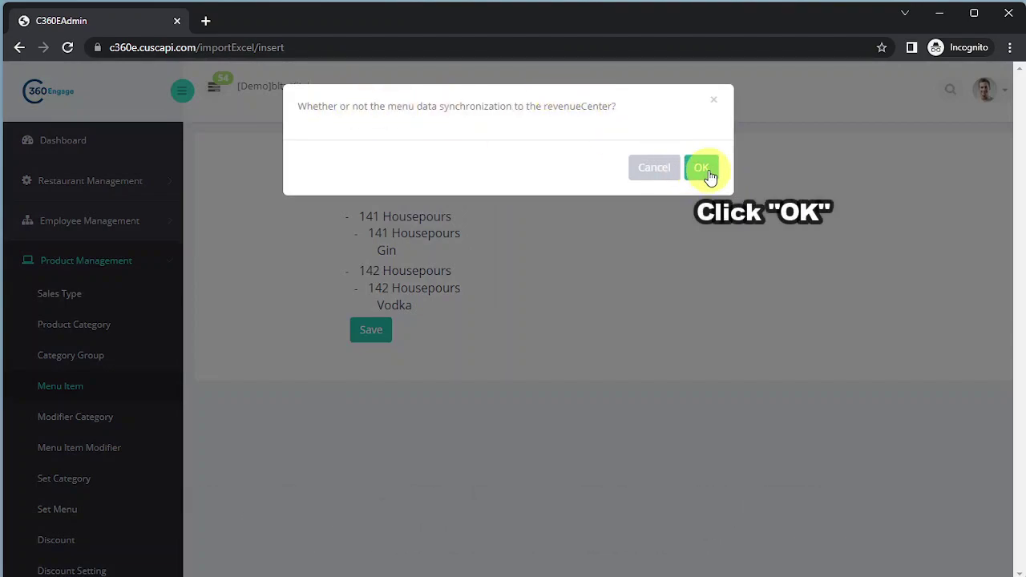
{"action": "left_click", "coordinate": [709, 170]}
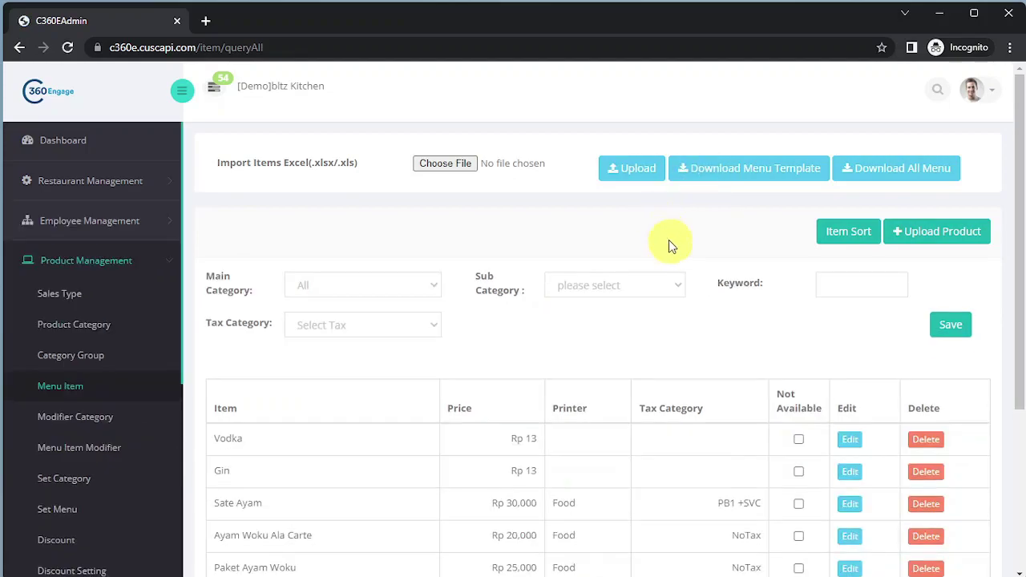
Delete the Vodka and Gin menu items, confirming each deletion
{"action": "scroll", "coordinate": [671, 363], "scroll_direction": "down", "scroll_amount": 2}
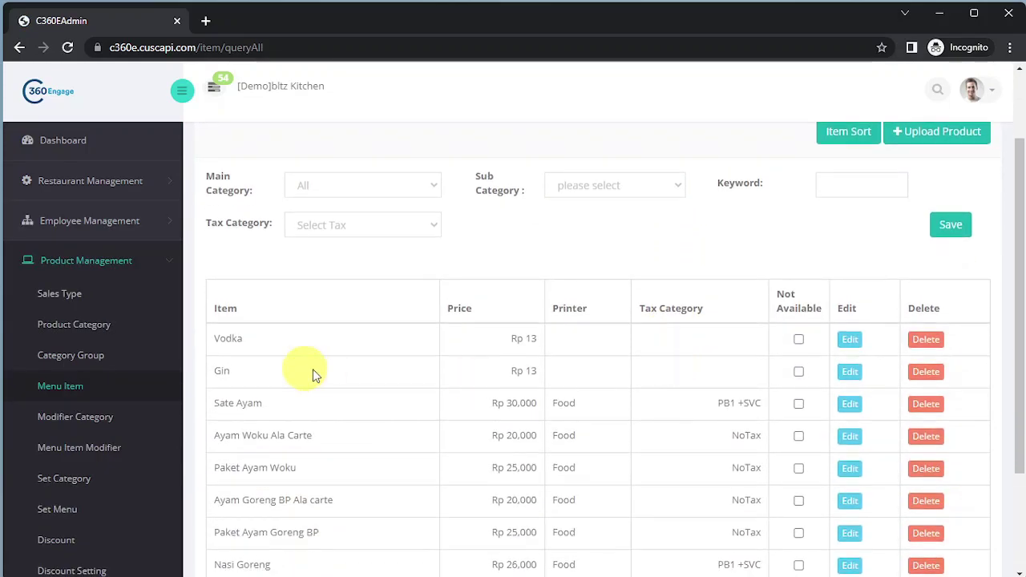
{"action": "left_click_drag", "start_coordinate": [213, 343], "coordinate": [863, 385]}
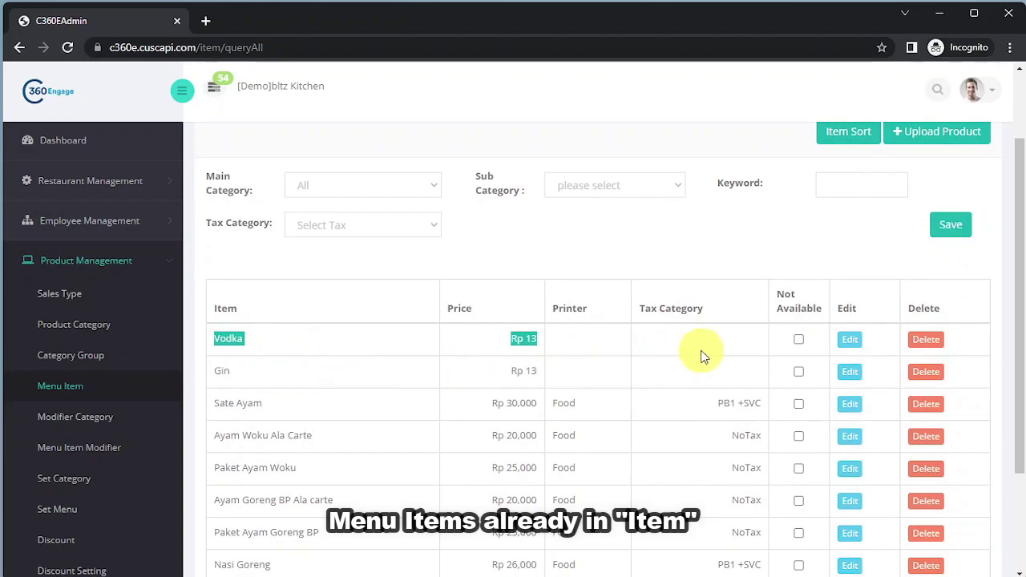
{"action": "left_click", "coordinate": [747, 240]}
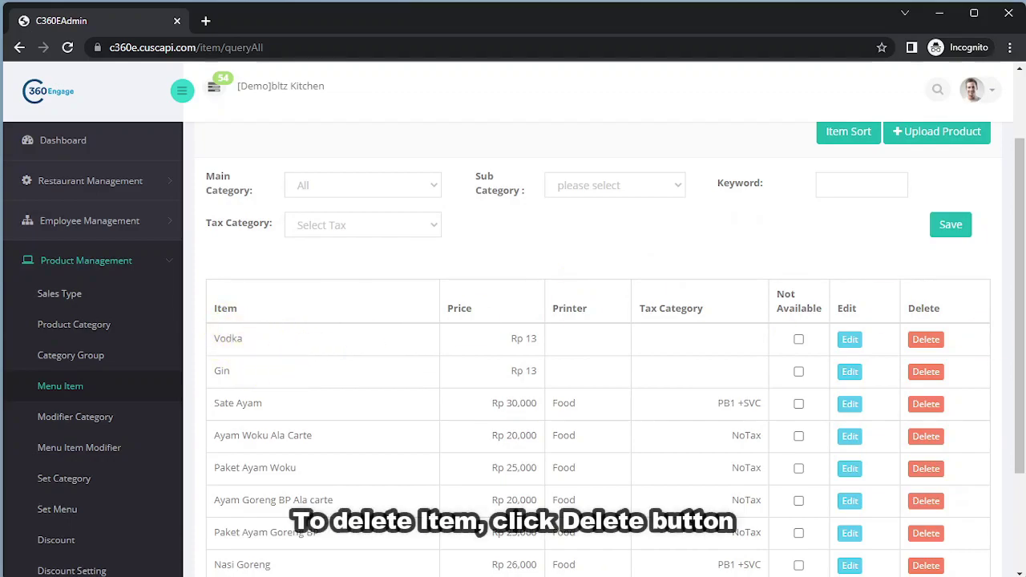
{"action": "left_click", "coordinate": [924, 341]}
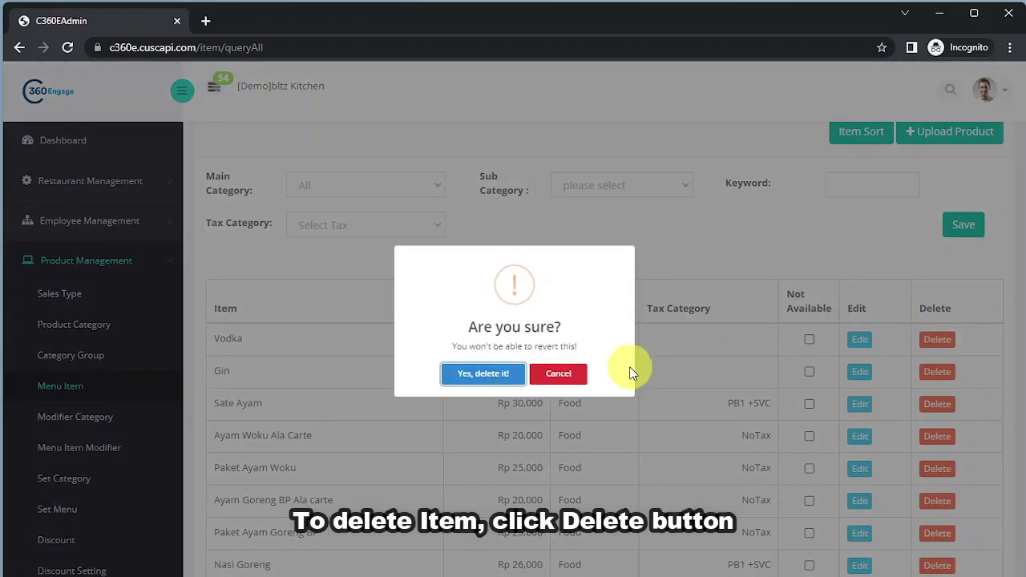
{"action": "left_click", "coordinate": [484, 370]}
{"action": "left_click", "coordinate": [517, 374]}
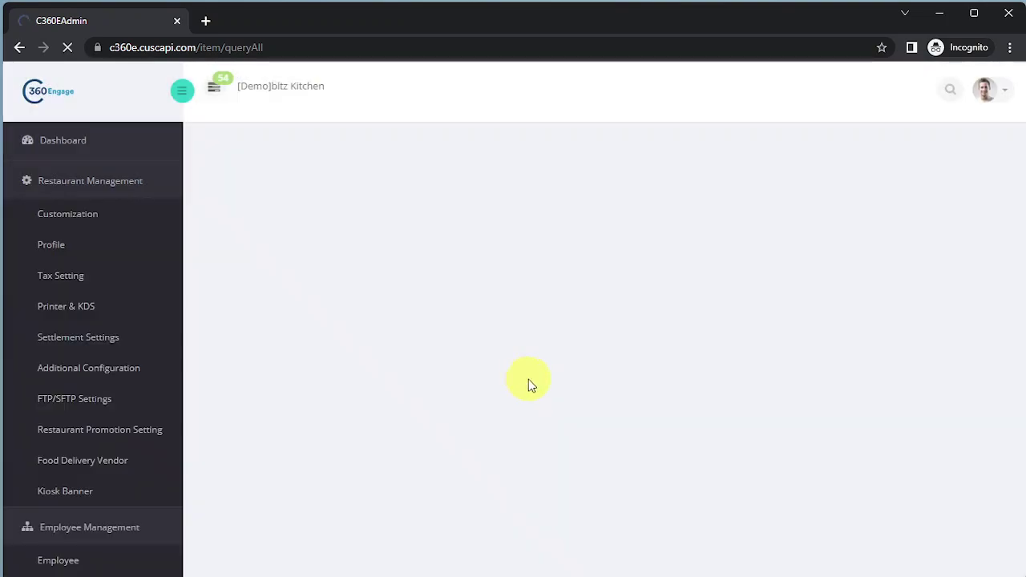
{"action": "left_click", "coordinate": [924, 340]}
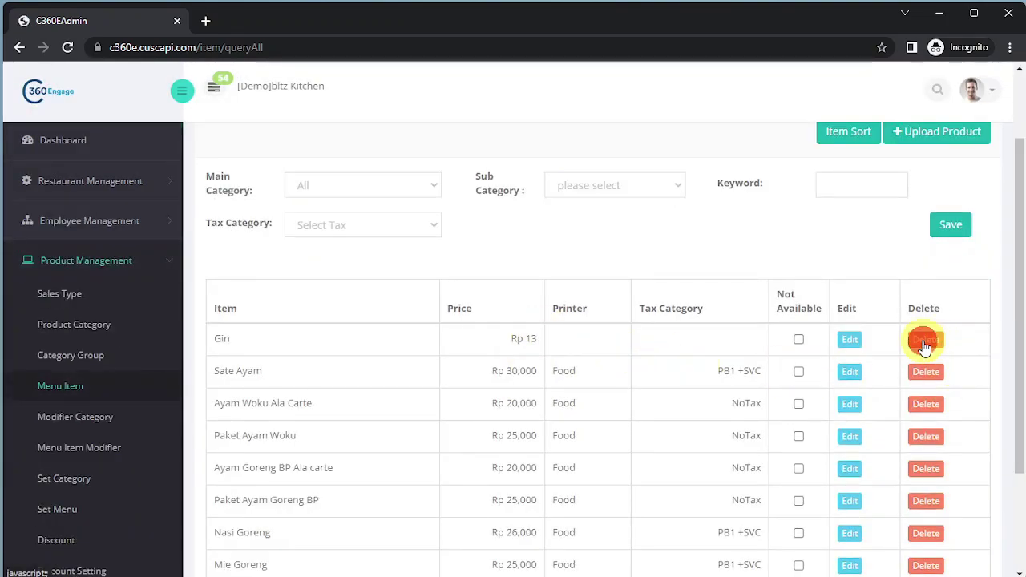
{"action": "left_click", "coordinate": [477, 375]}
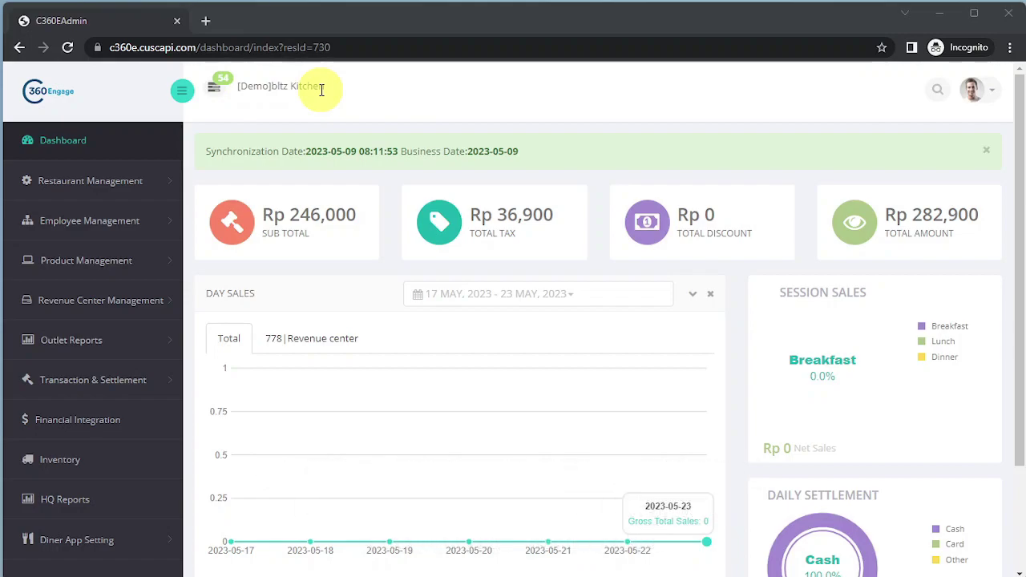
Expand Product Management in the sidebar and go to the Modifier Category page
{"action": "left_click", "coordinate": [65, 261]}
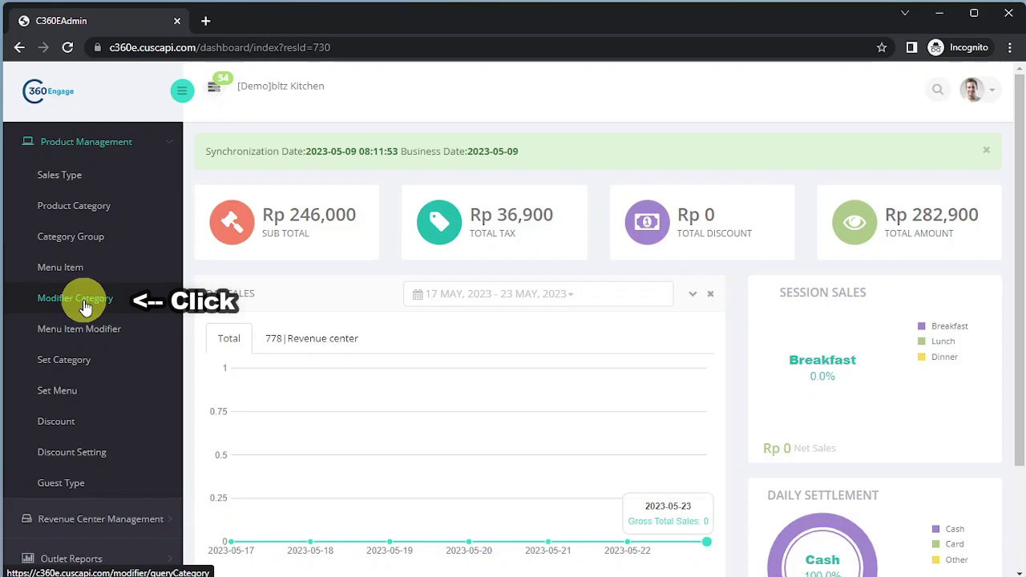
{"action": "left_click", "coordinate": [85, 306]}
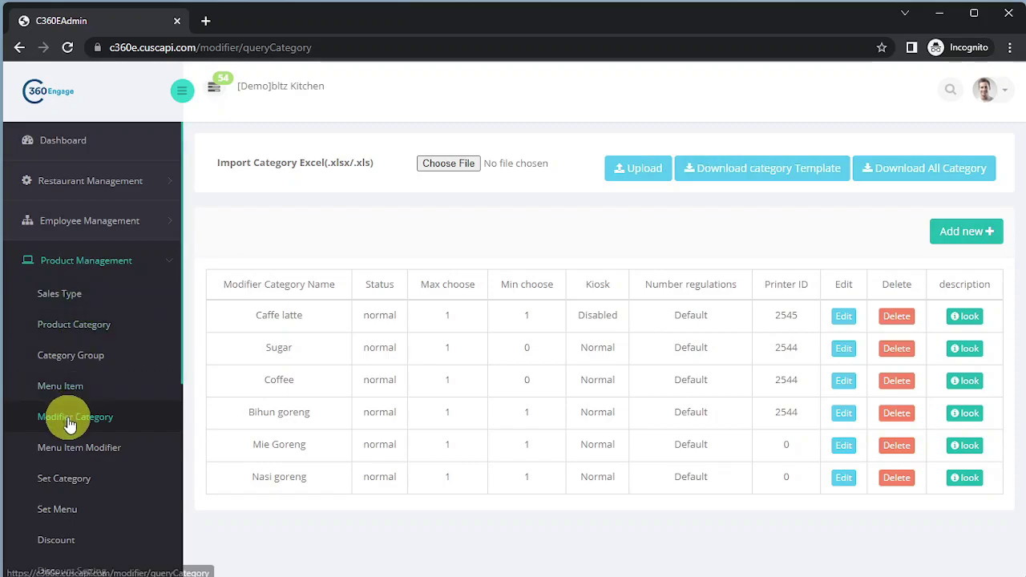
{"action": "left_click", "coordinate": [956, 233]}
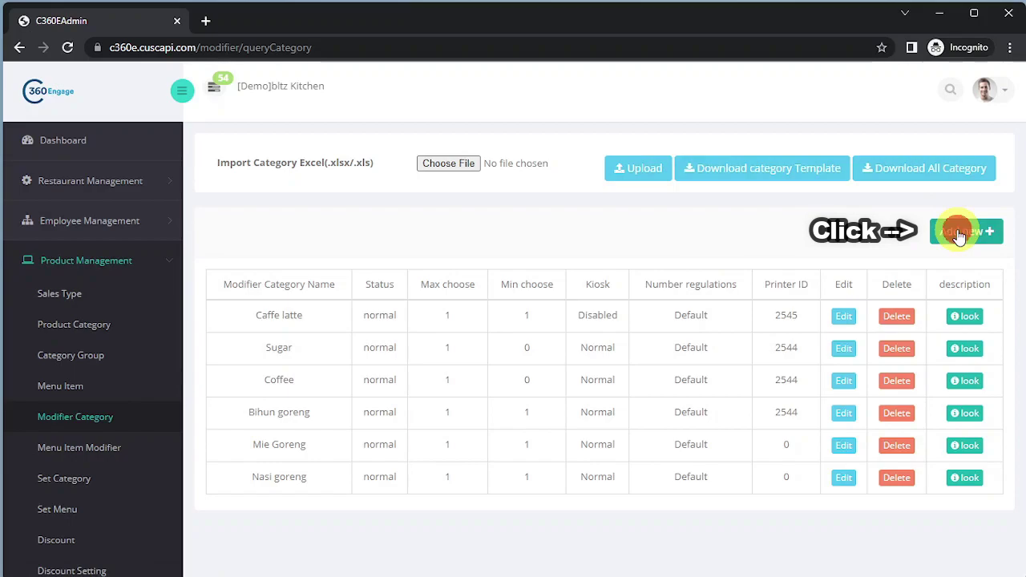
Add a modifier category named Tingkat Pedas with template All and minimum choice 1
{"action": "left_click", "coordinate": [959, 233]}
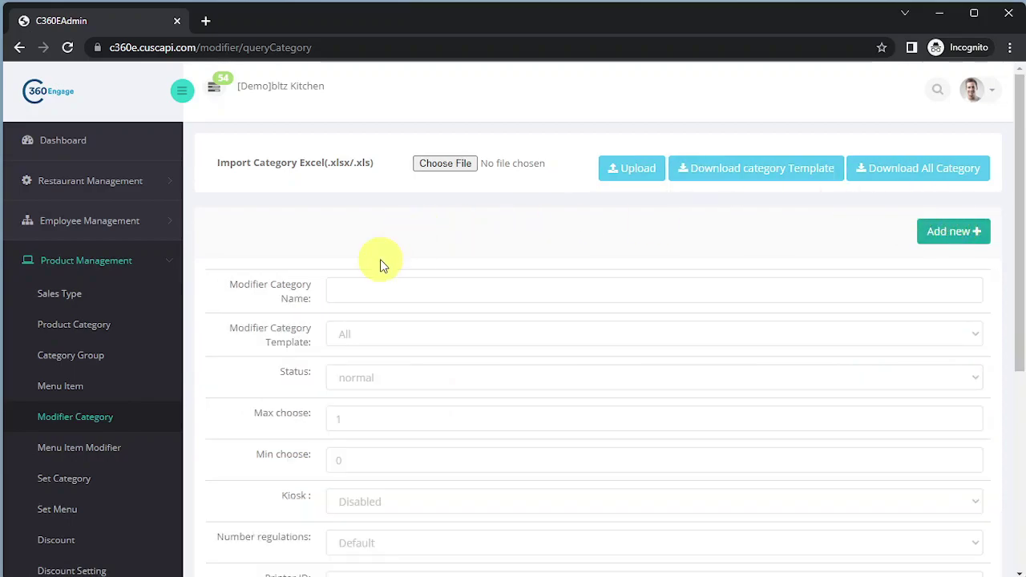
{"action": "left_click", "coordinate": [408, 292]}
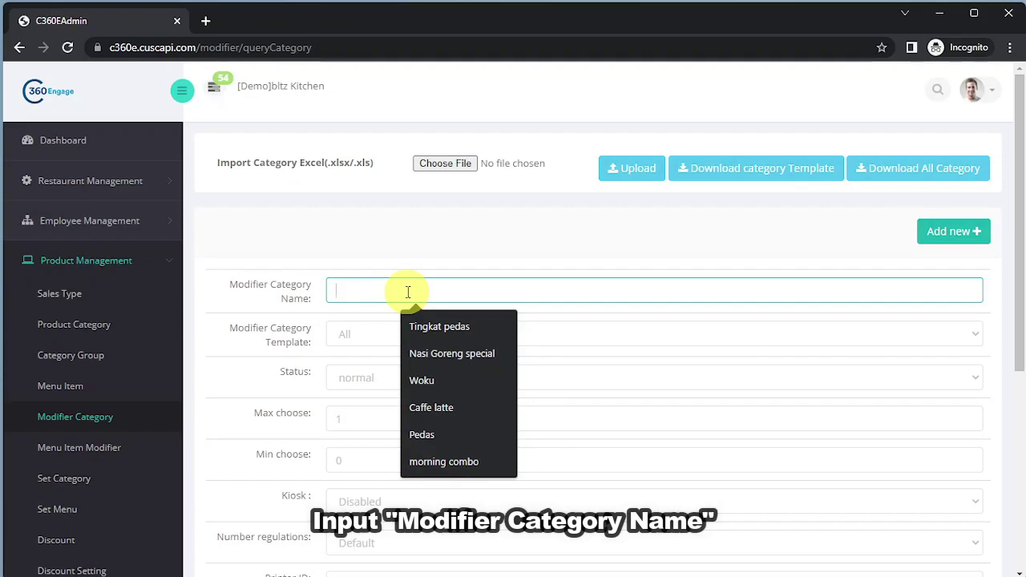
{"action": "type", "text": "Tingkat Pedas"}
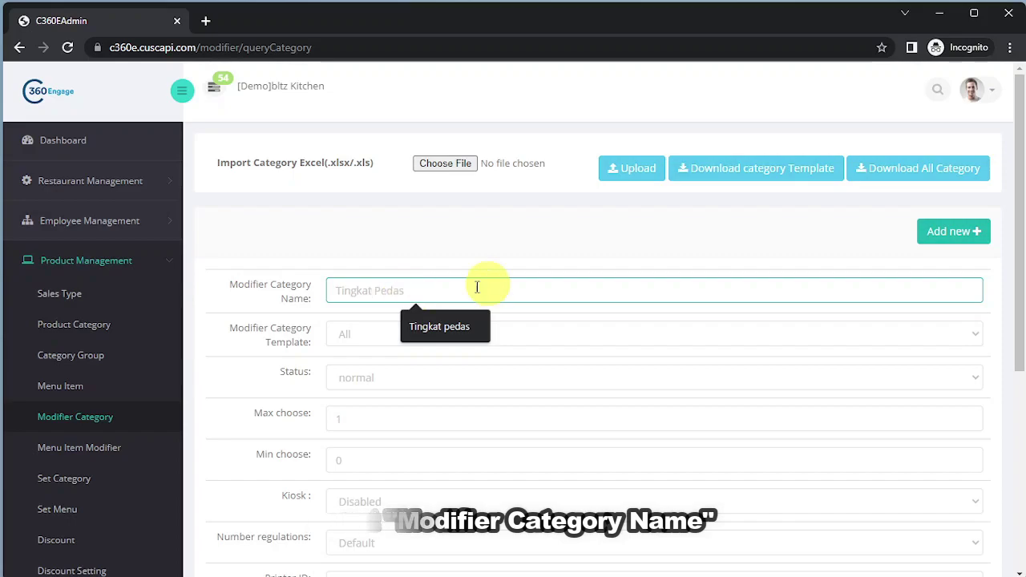
{"action": "left_click", "coordinate": [402, 232]}
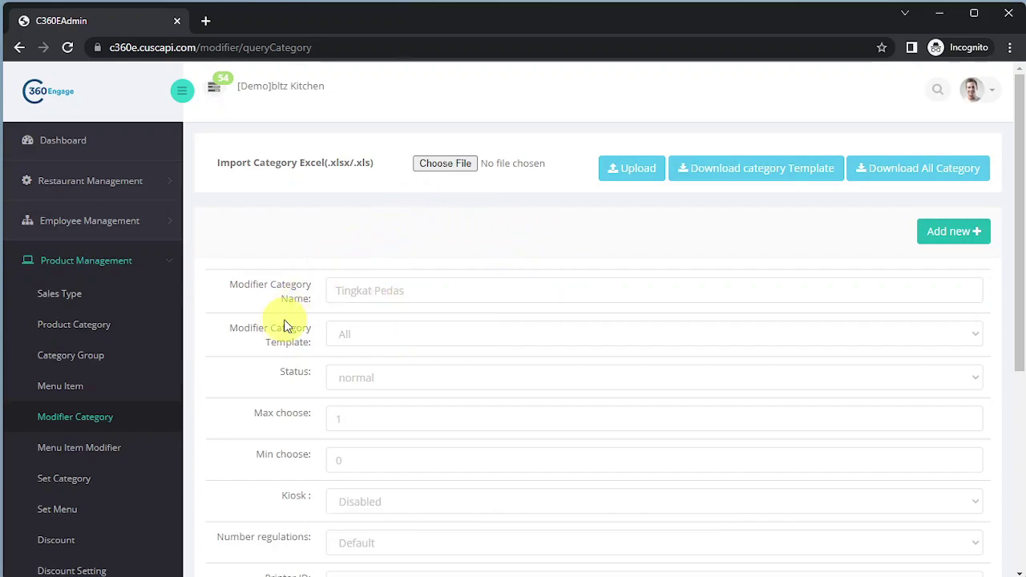
{"action": "left_click", "coordinate": [454, 337]}
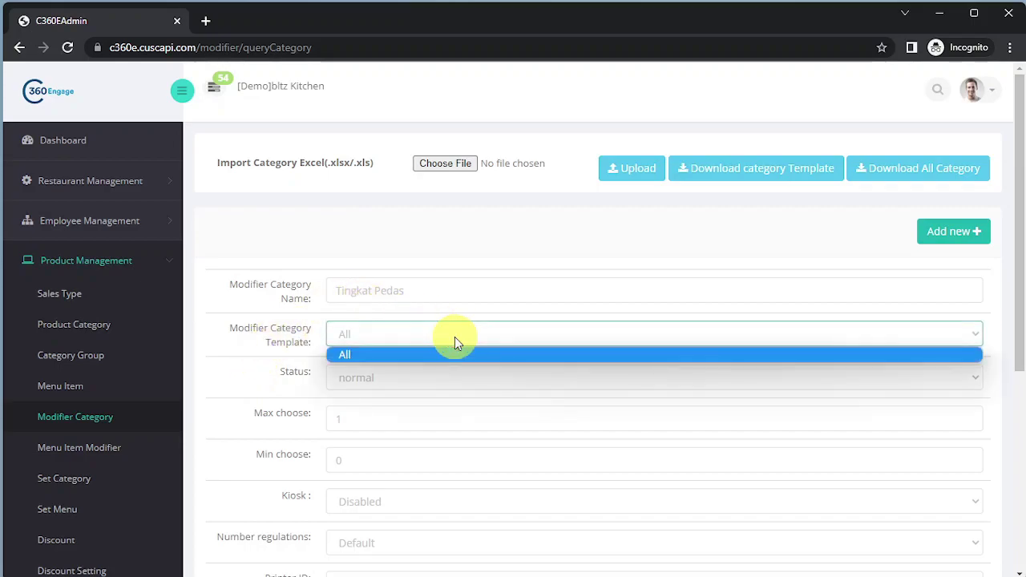
{"action": "left_click", "coordinate": [455, 337]}
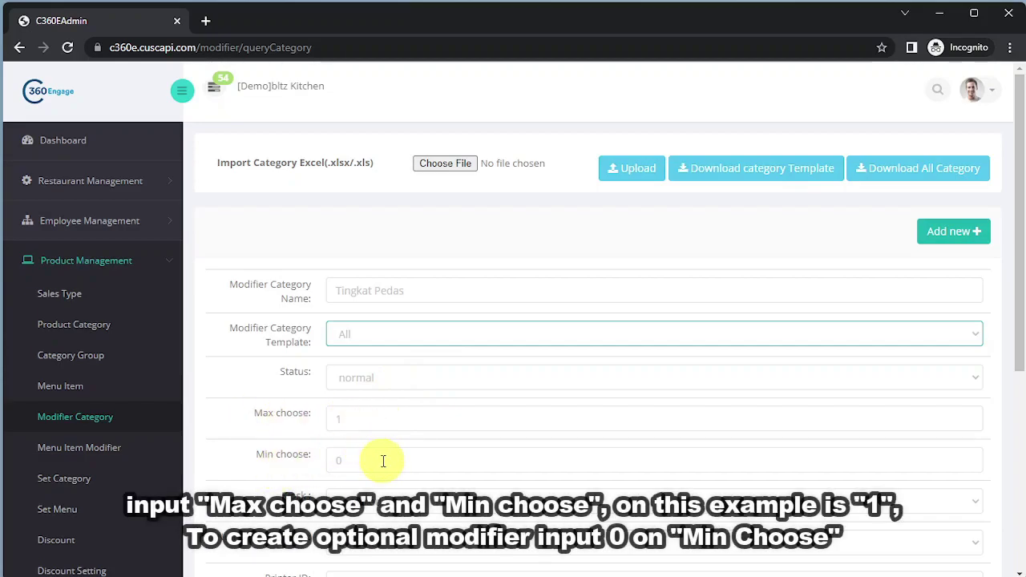
{"action": "left_click", "coordinate": [384, 462]}
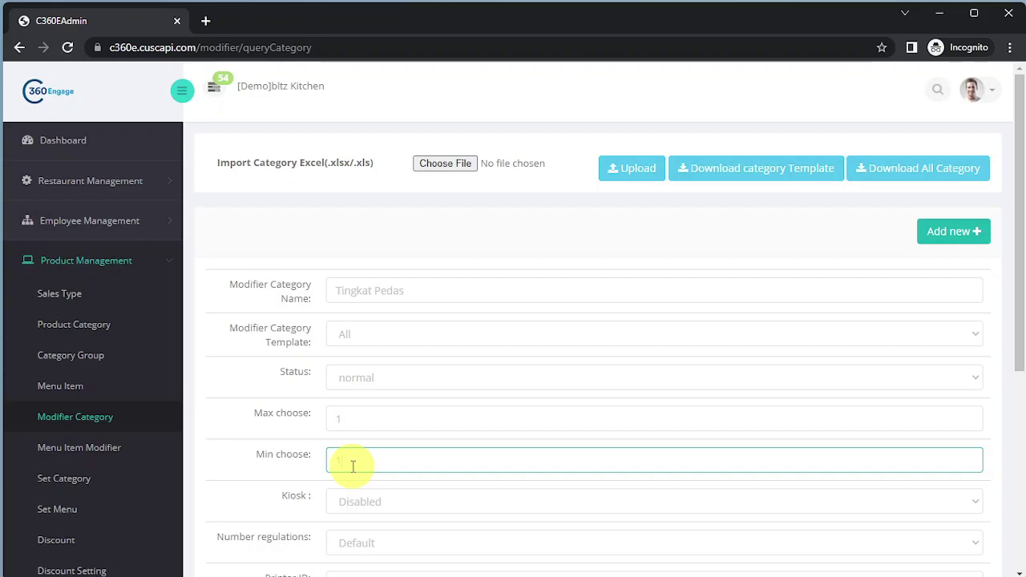
Assign the Food printer to Tingkat Pedas and save the category
{"action": "scroll", "coordinate": [353, 466], "scroll_direction": "down", "scroll_amount": 1}
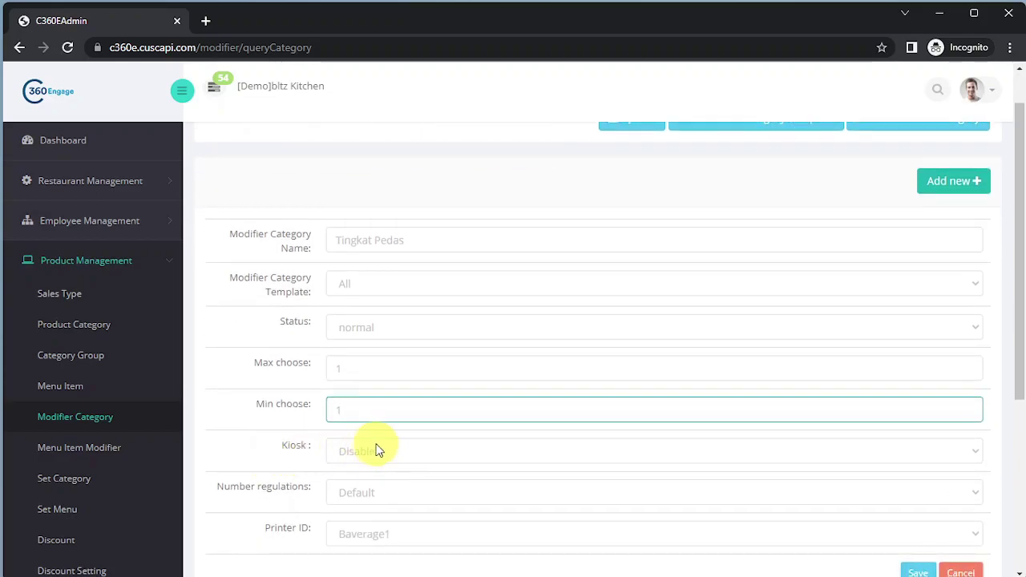
{"action": "scroll", "coordinate": [389, 447], "scroll_direction": "down", "scroll_amount": 1}
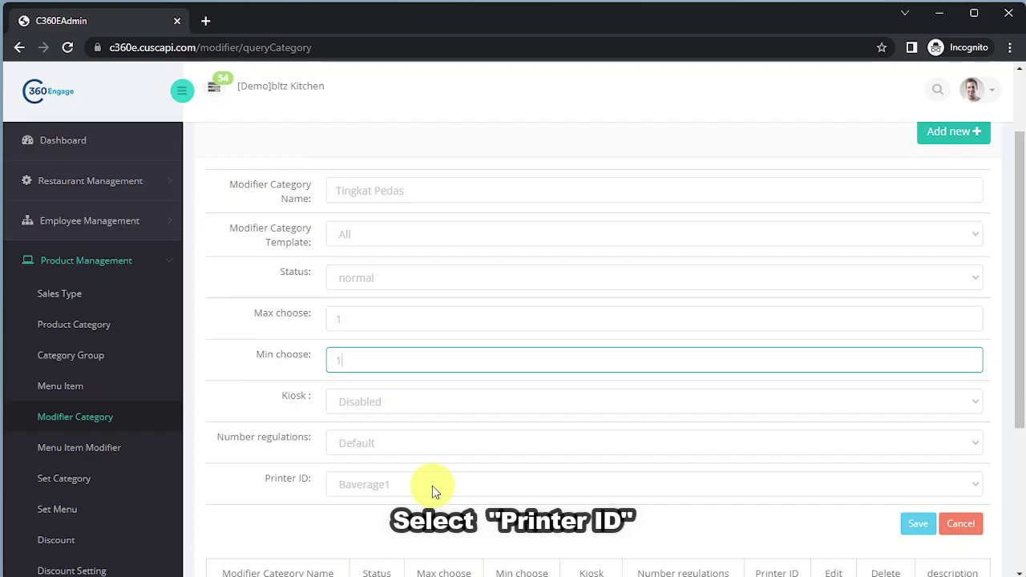
{"action": "left_click", "coordinate": [432, 486]}
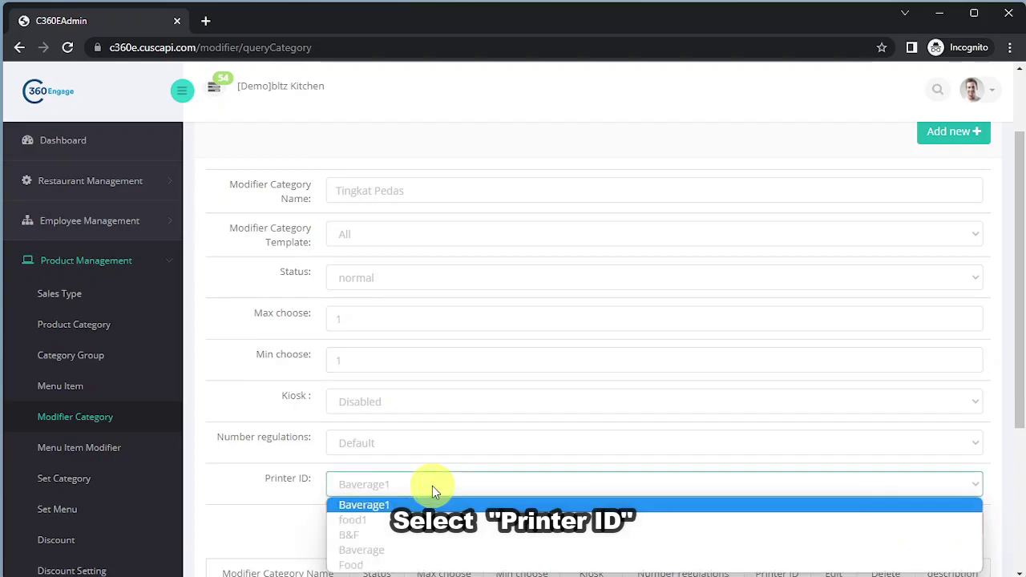
{"action": "left_click", "coordinate": [401, 565]}
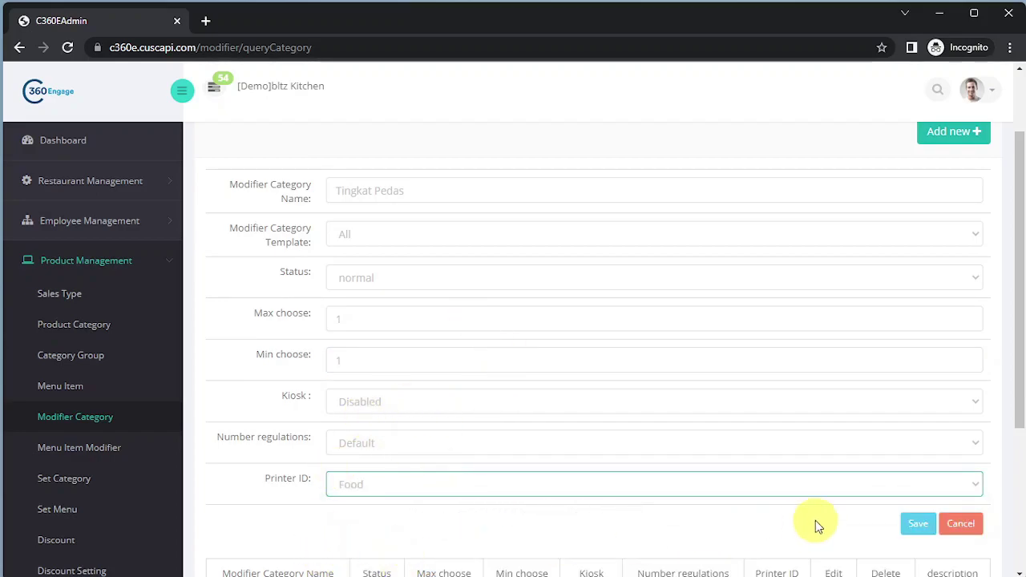
{"action": "left_click", "coordinate": [921, 534]}
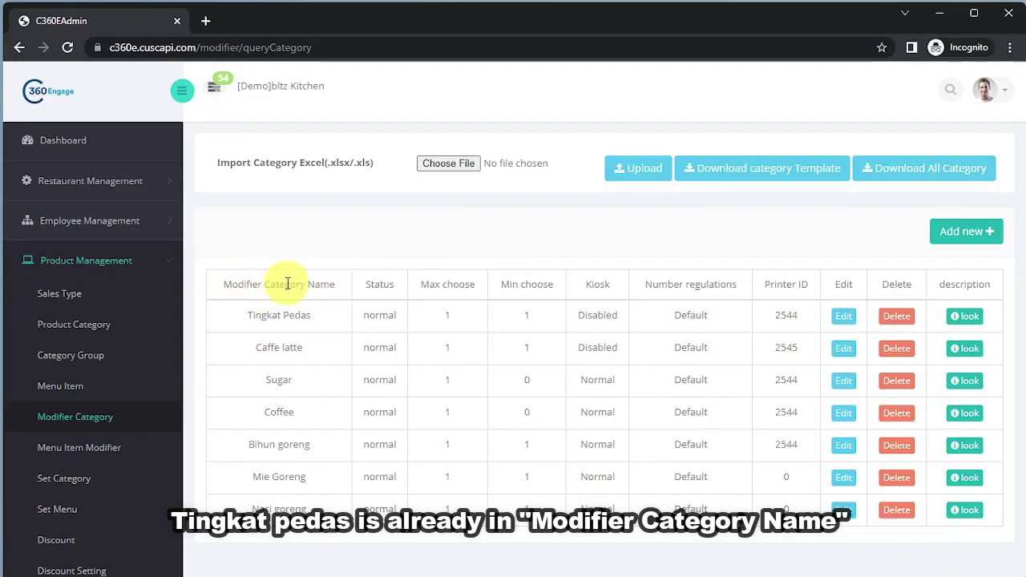
Expand the Tingkat Pedas row to reveal its empty modifier table
{"action": "left_click_drag", "start_coordinate": [246, 317], "coordinate": [317, 317]}
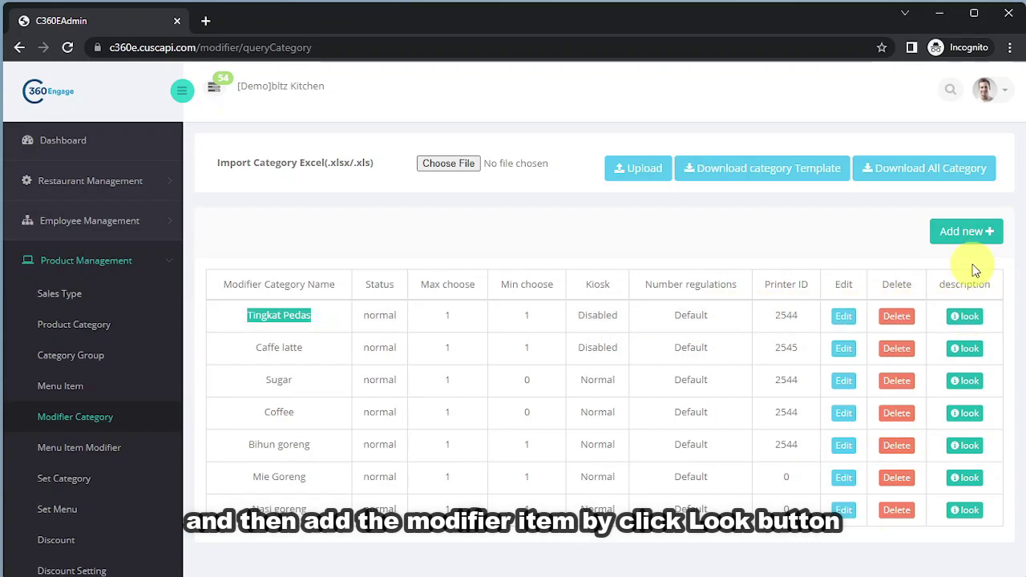
{"action": "left_click", "coordinate": [970, 319]}
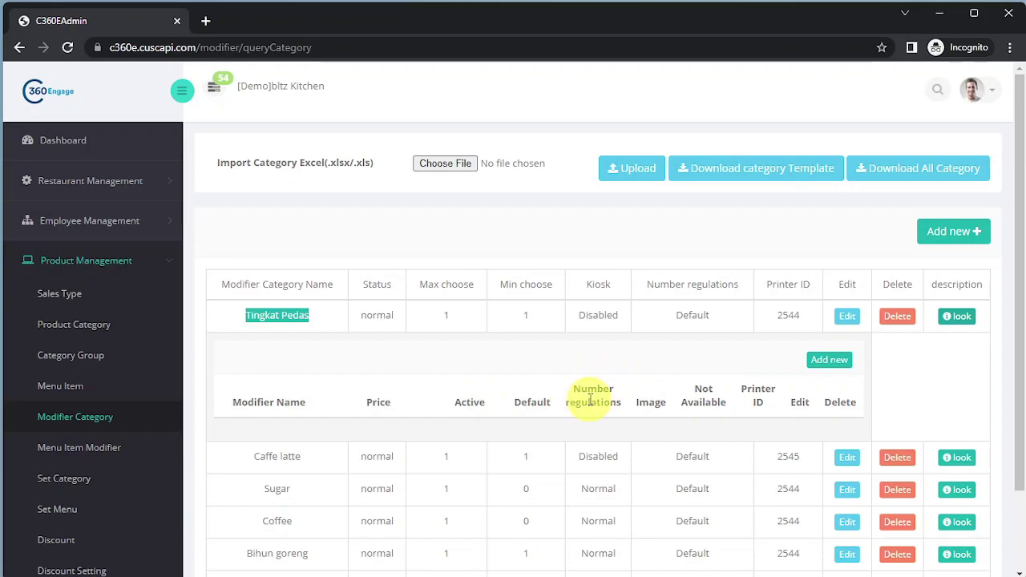
Add the modifier Pedas lvl 5 to Tingkat Pedas at price 0
{"action": "left_click", "coordinate": [831, 361]}
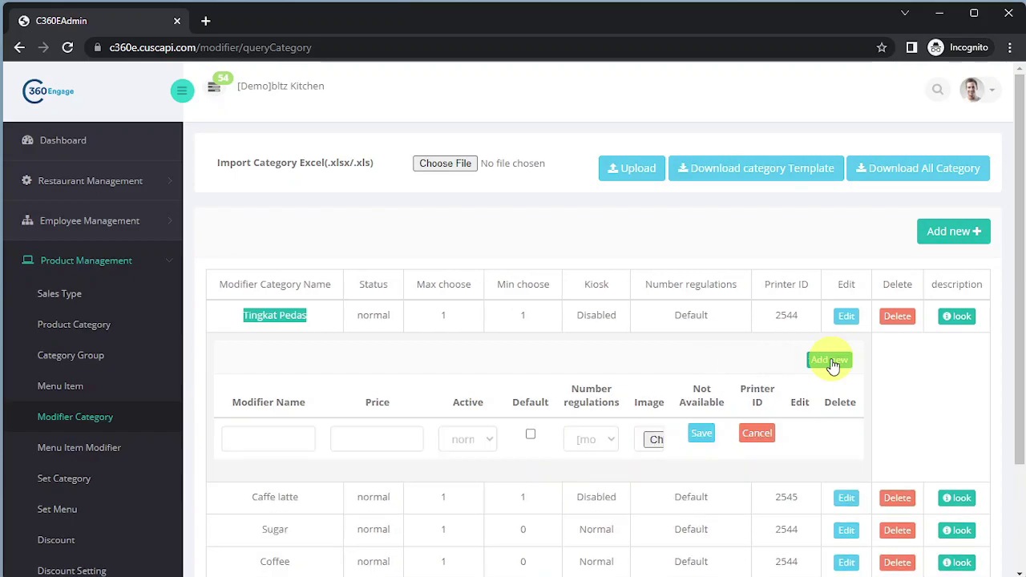
{"action": "left_click", "coordinate": [250, 433]}
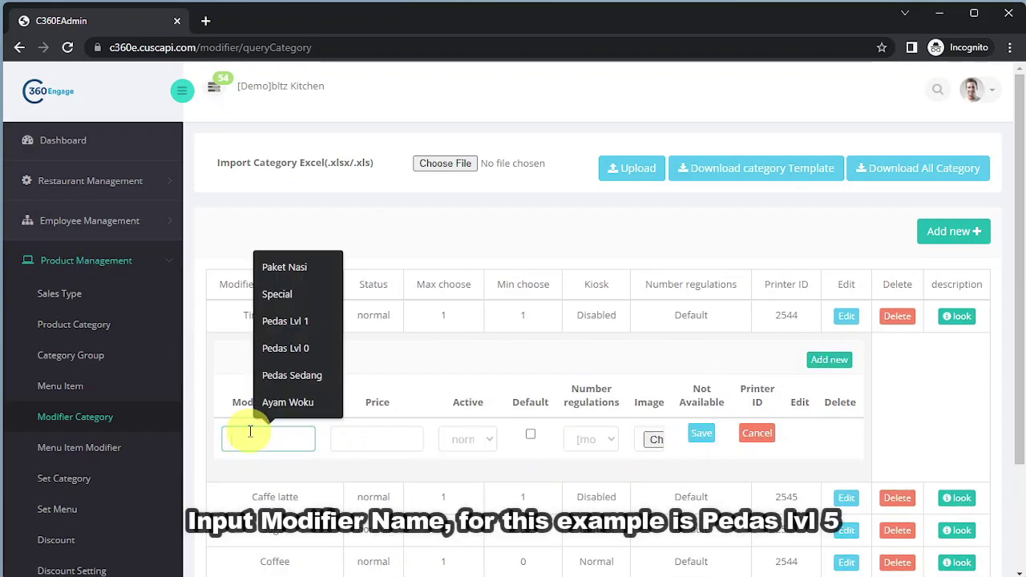
{"action": "type", "text": "Pedas"}
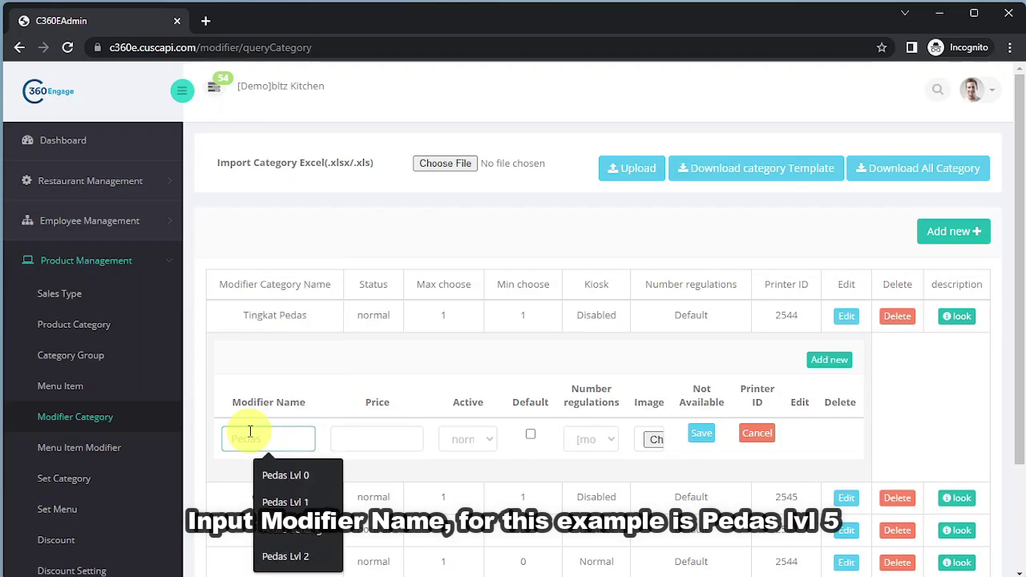
{"action": "type", "text": " lvl"}
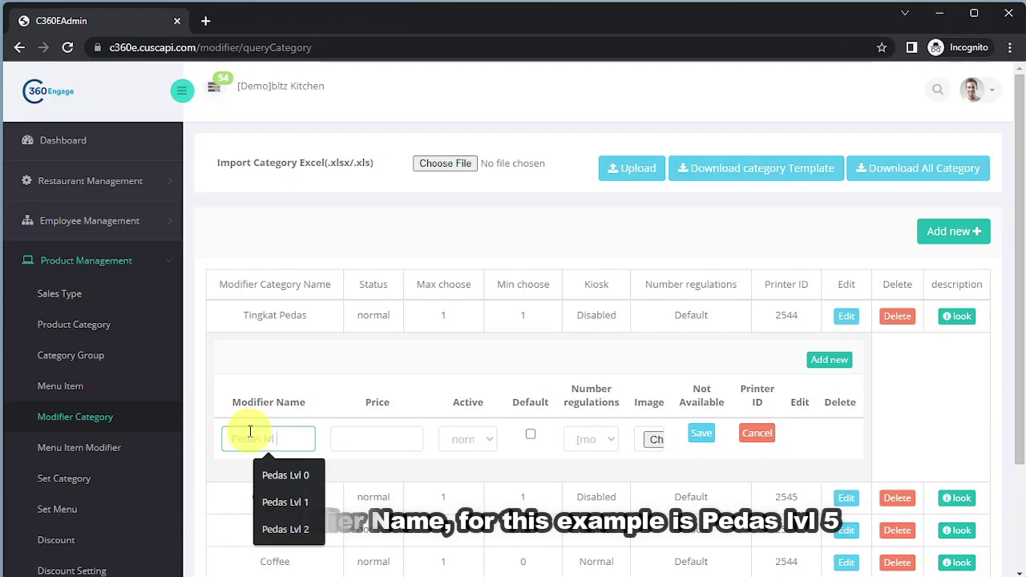
{"action": "type", "text": " 5"}
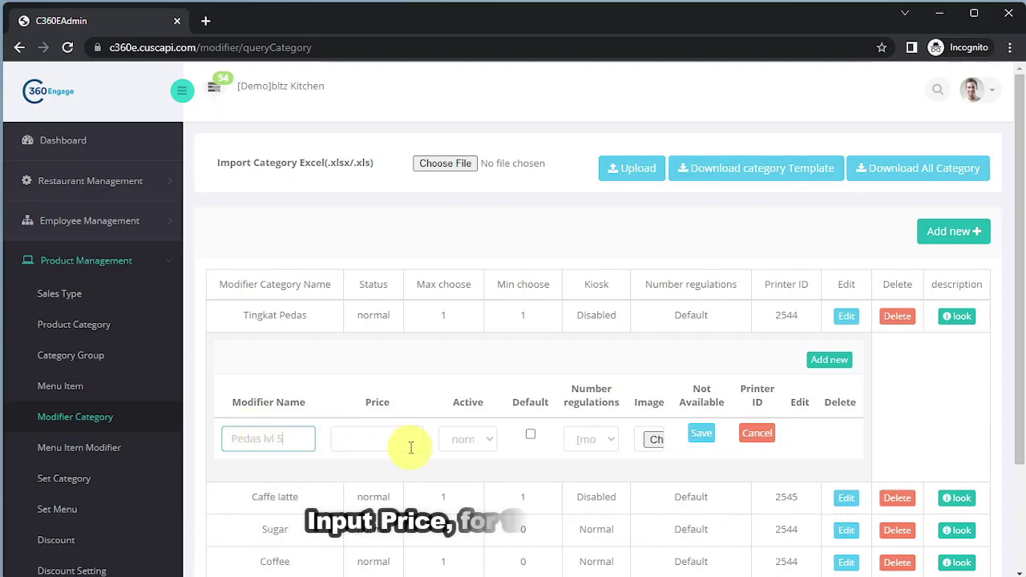
{"action": "left_click", "coordinate": [389, 438]}
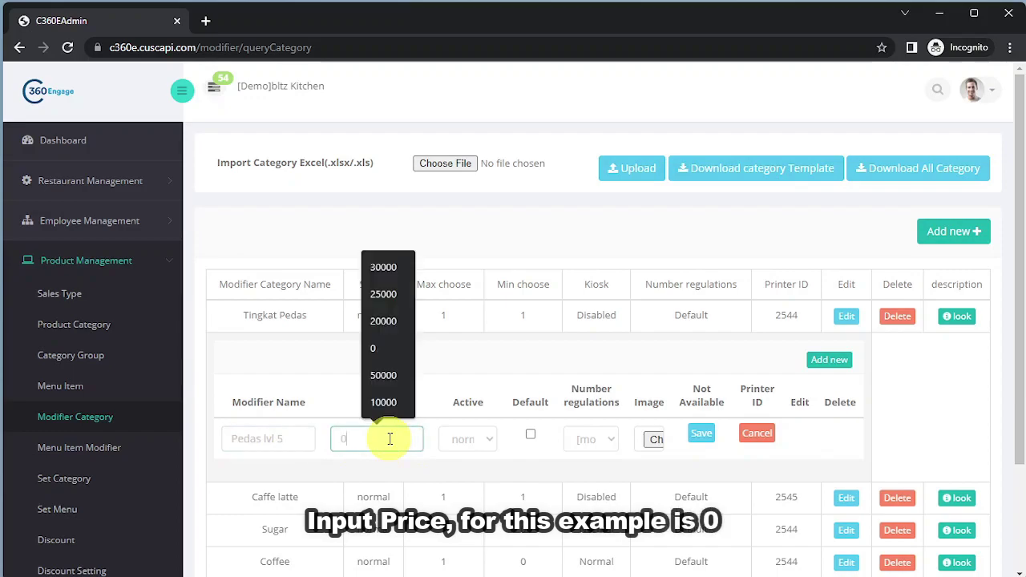
{"action": "key", "text": "Escape"}
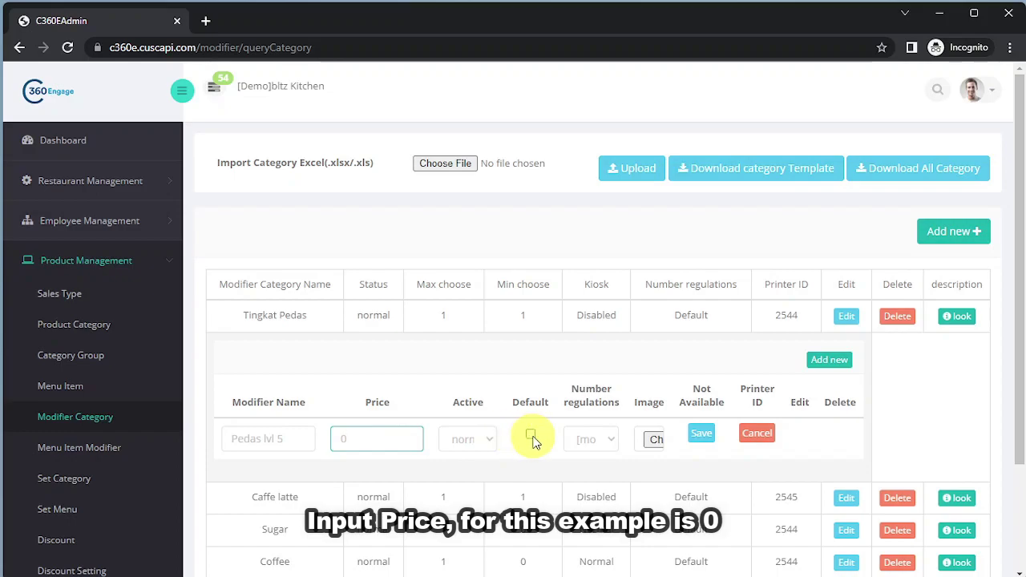
{"action": "left_click", "coordinate": [704, 438]}
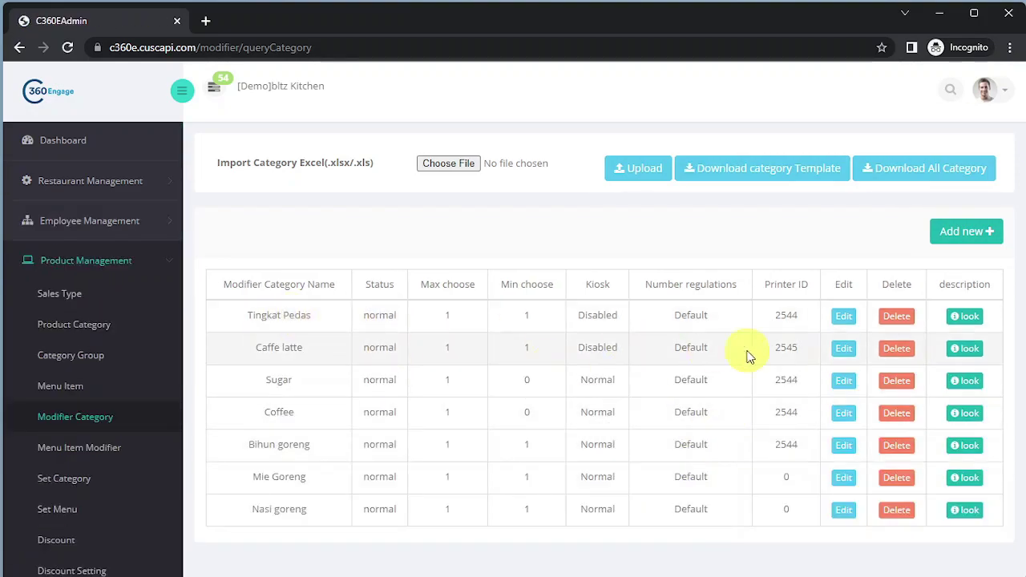
Add the modifier pedas lvl 3 at price 0
{"action": "left_click", "coordinate": [964, 316]}
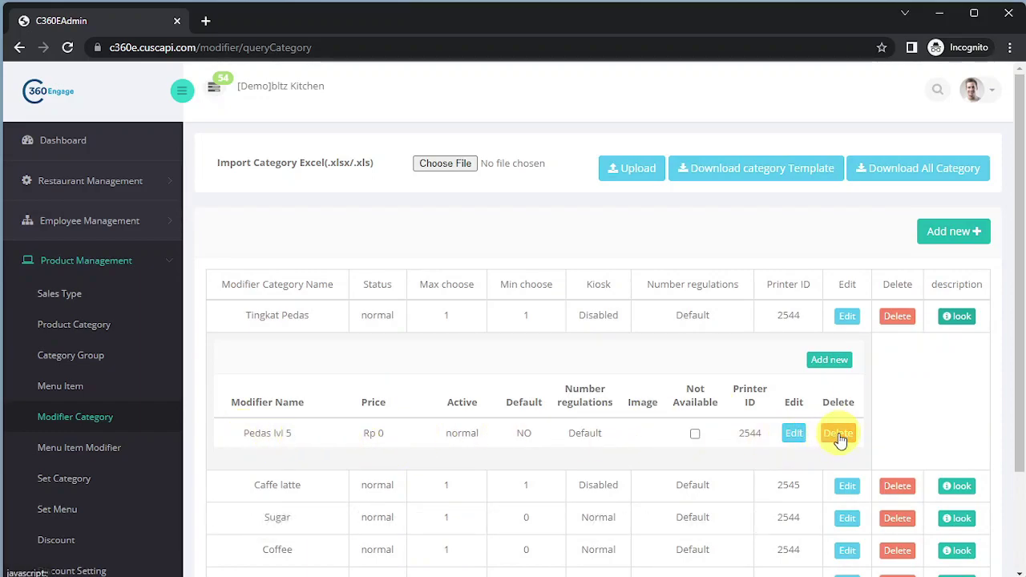
{"action": "left_click", "coordinate": [840, 362]}
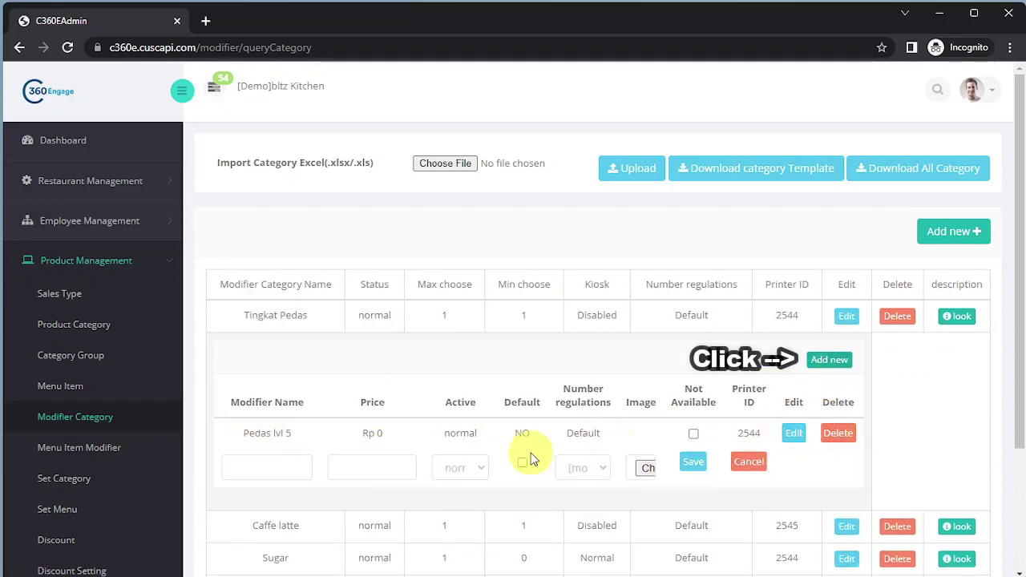
{"action": "left_click", "coordinate": [277, 470]}
{"action": "type", "text": "pedas"}
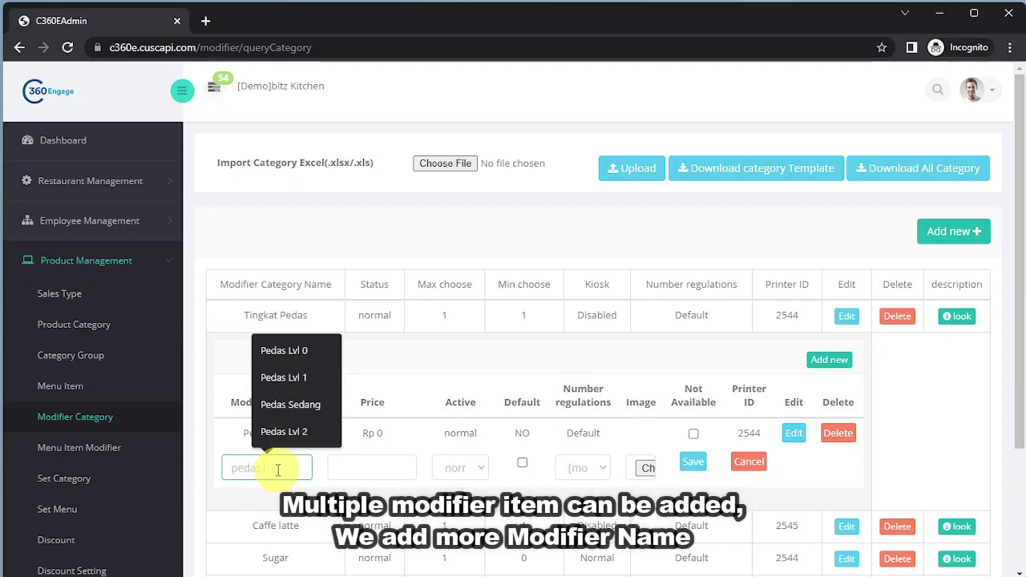
{"action": "type", "text": " lvl"}
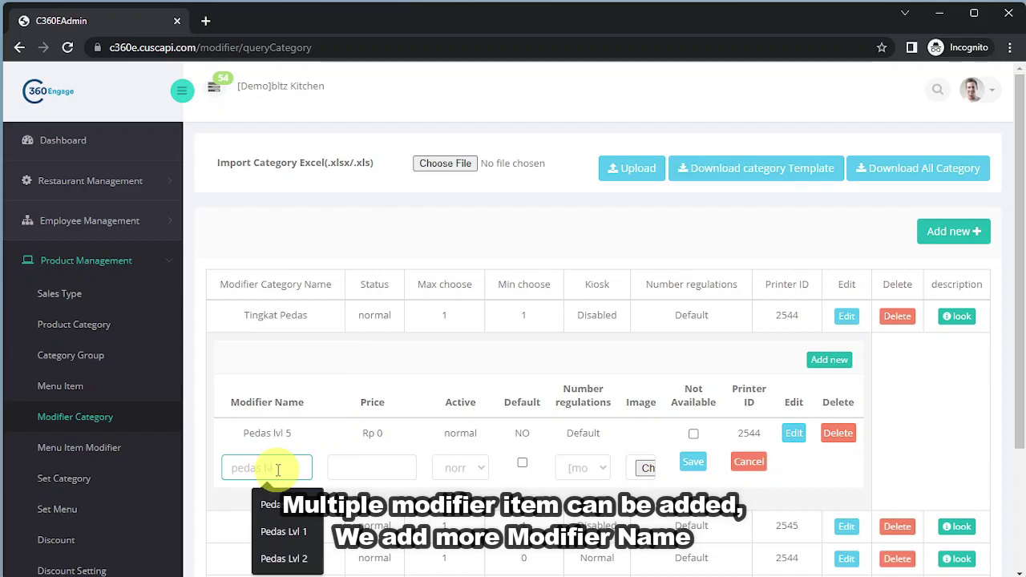
{"action": "type", "text": " 3"}
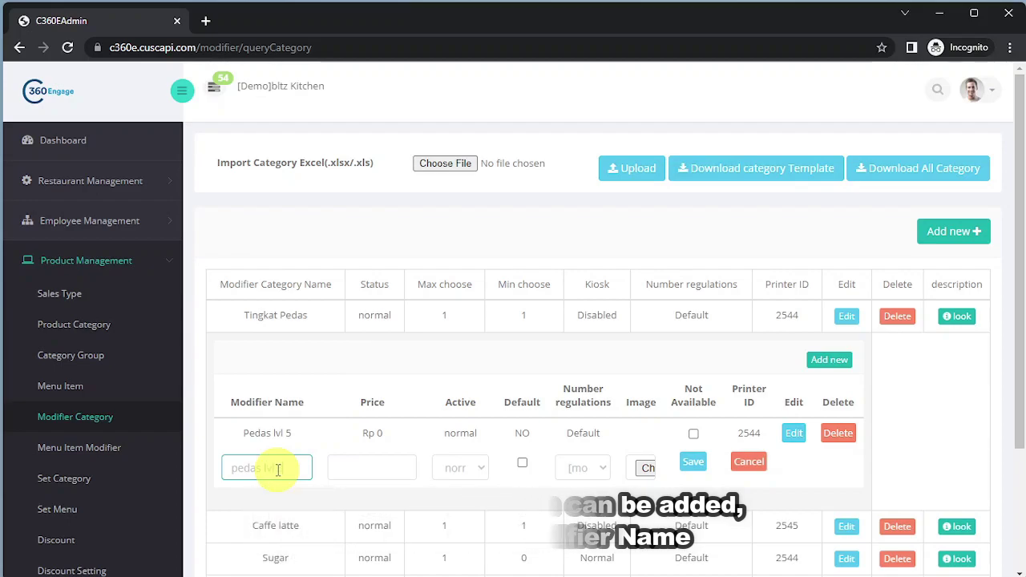
{"action": "left_click", "coordinate": [413, 471]}
{"action": "type", "text": "0"}
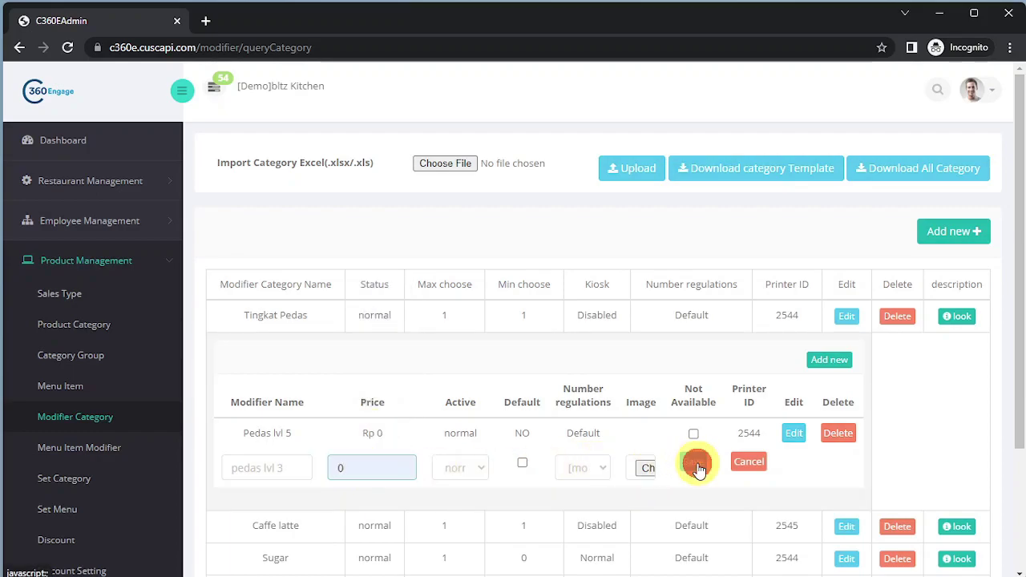
{"action": "left_click", "coordinate": [694, 462]}
Add the modifier pedas lvl 0 at price 0
{"action": "left_click", "coordinate": [809, 312]}
{"action": "left_click", "coordinate": [829, 360]}
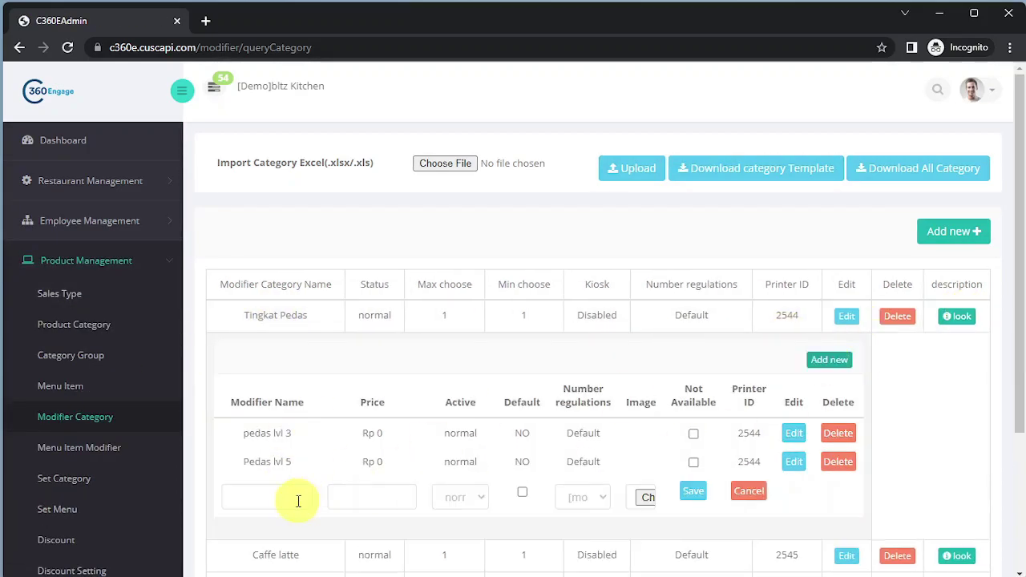
{"action": "left_click", "coordinate": [293, 496]}
{"action": "type", "text": "pedas lvl 0"}
{"action": "left_click", "coordinate": [373, 490]}
{"action": "type", "text": "0"}
{"action": "left_click", "coordinate": [694, 491]}
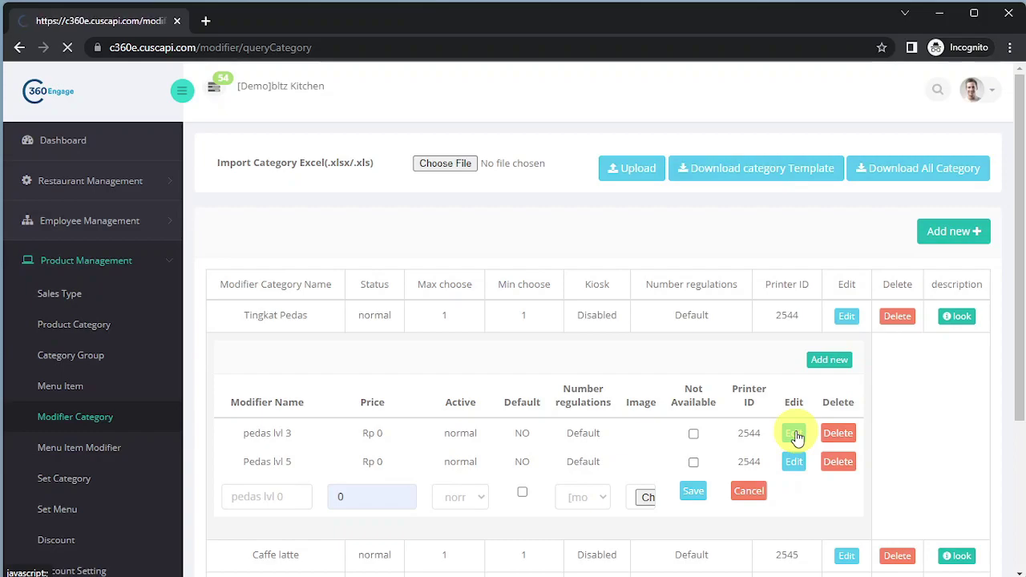
Correct the pedas lvl 0 modifier's name and save it again at price 0
{"action": "left_click", "coordinate": [962, 316]}
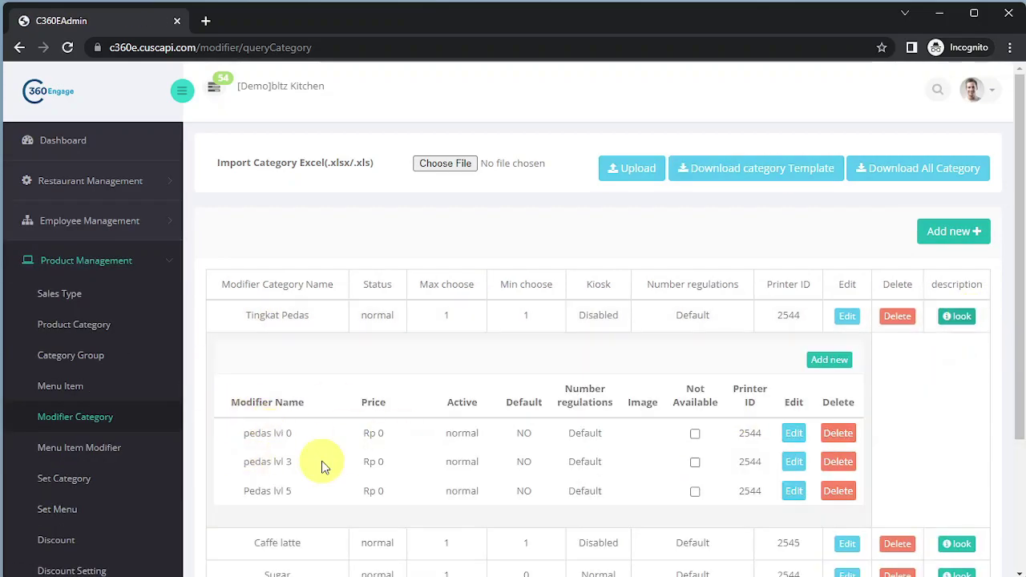
{"action": "left_click", "coordinate": [793, 490]}
{"action": "left_click", "coordinate": [290, 498]}
{"action": "type", "text": "lvl"}
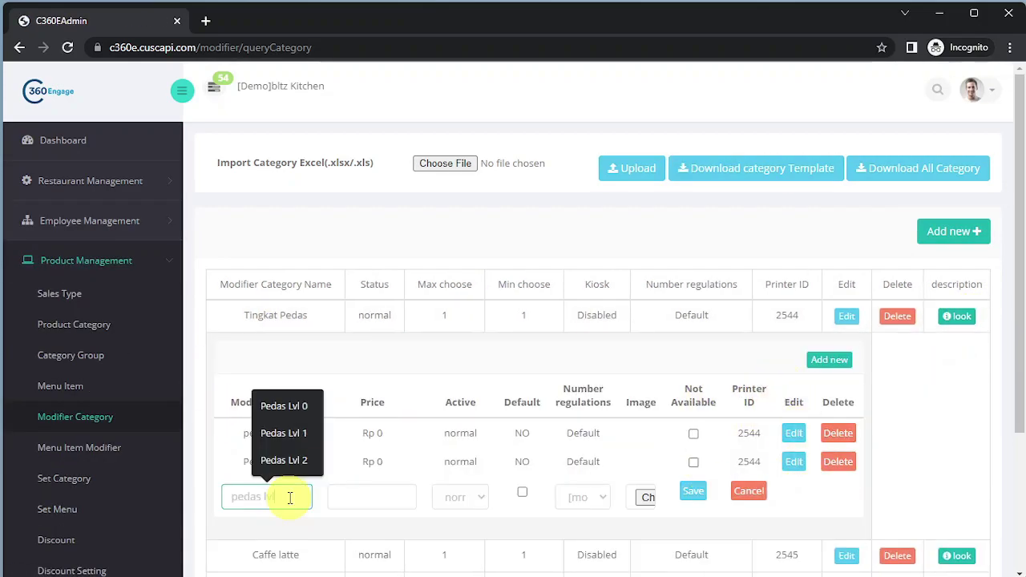
{"action": "type", "text": " 0"}
{"action": "left_click", "coordinate": [369, 497]}
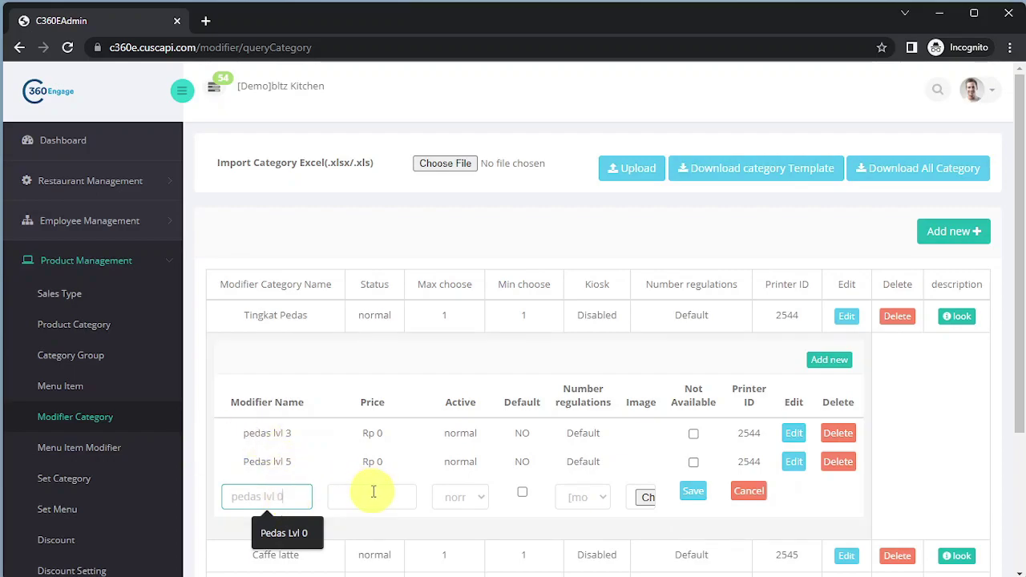
{"action": "type", "text": "0"}
{"action": "left_click", "coordinate": [379, 406]}
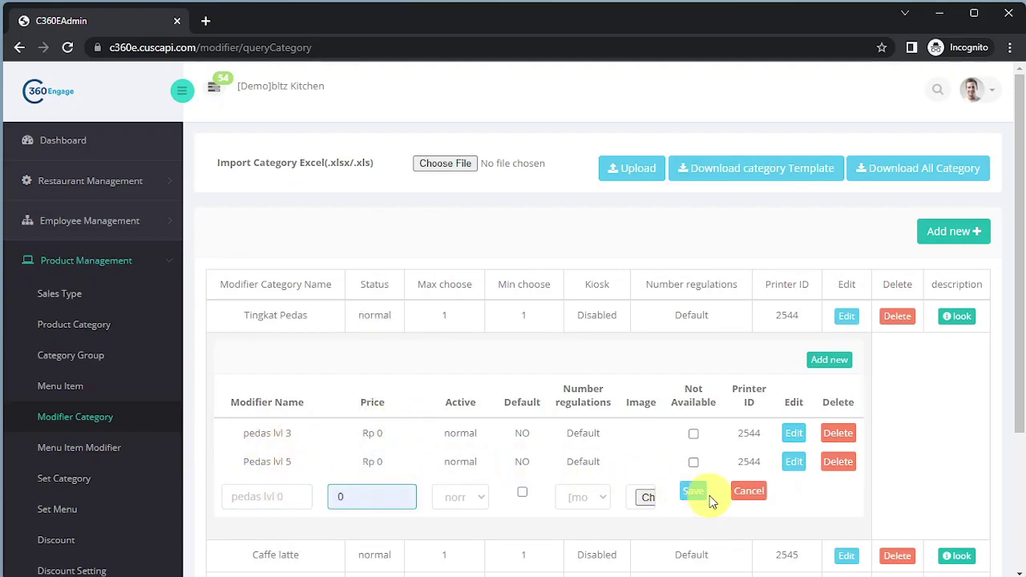
{"action": "left_click", "coordinate": [693, 498]}
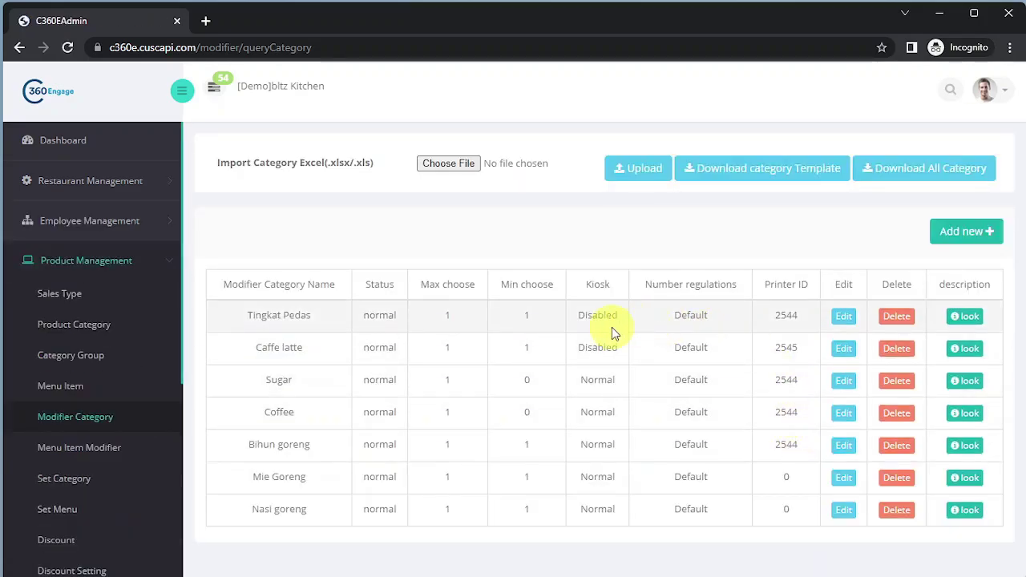
Tick Default on pedas lvl 0 in Tingkat Pedas, check the change, and collapse the list
{"action": "left_click", "coordinate": [968, 318]}
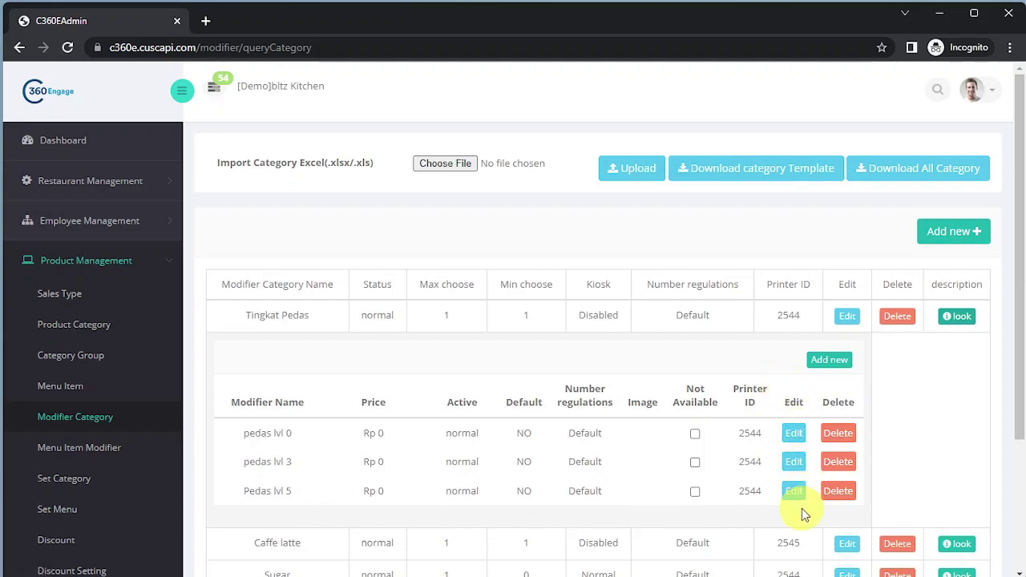
{"action": "left_click", "coordinate": [792, 433]}
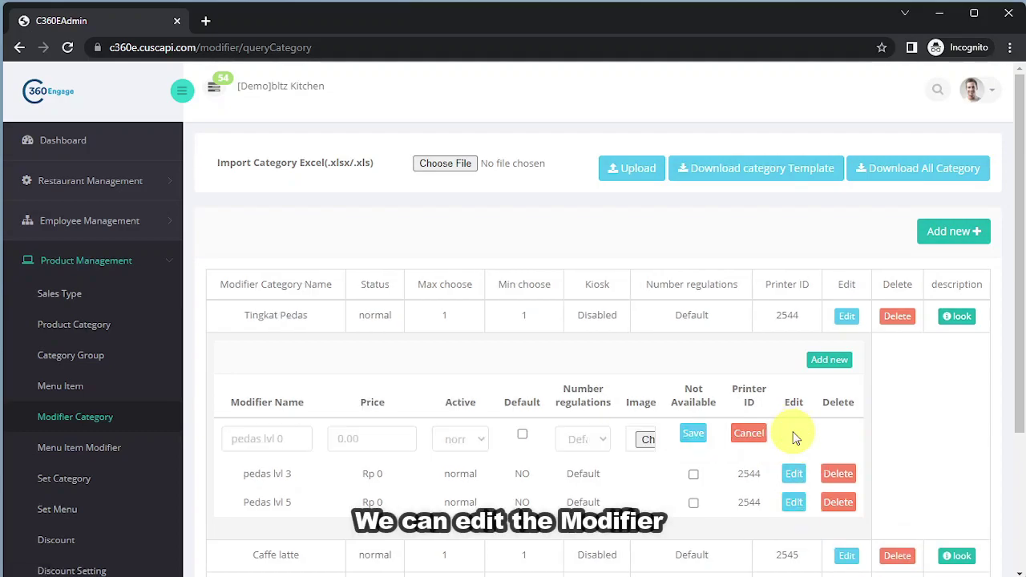
{"action": "left_click", "coordinate": [521, 435]}
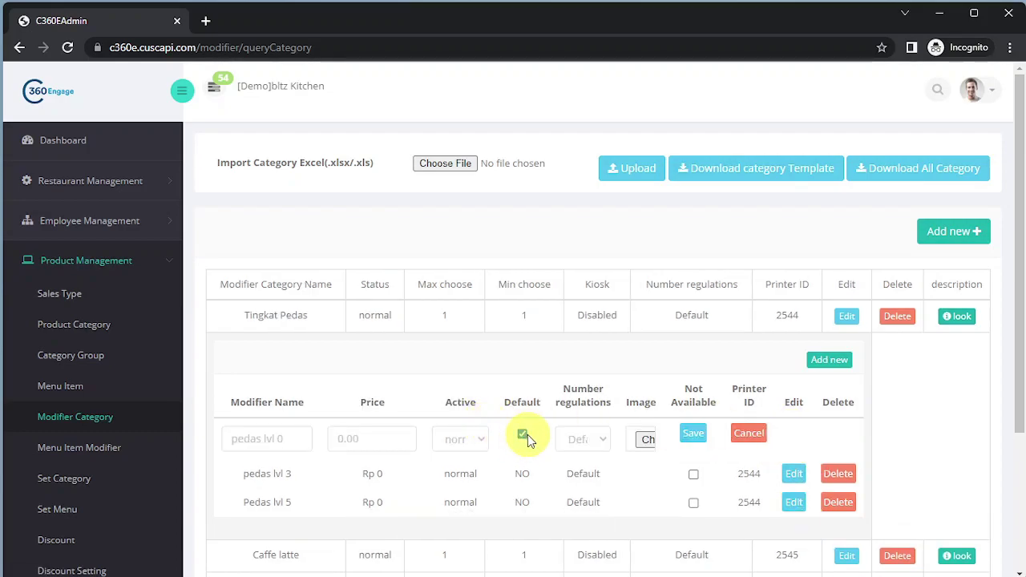
{"action": "left_click", "coordinate": [693, 433]}
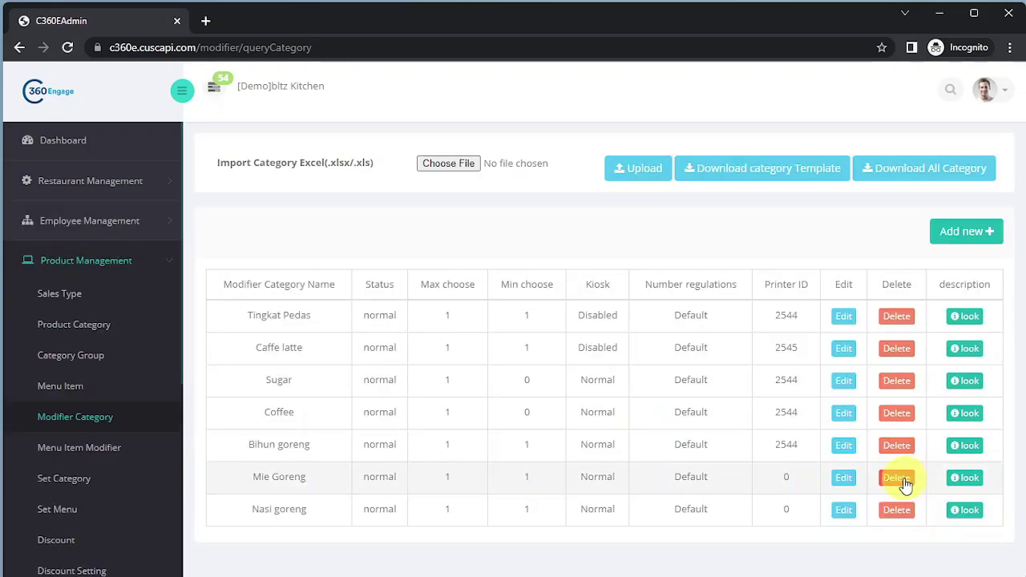
{"action": "left_click", "coordinate": [972, 317]}
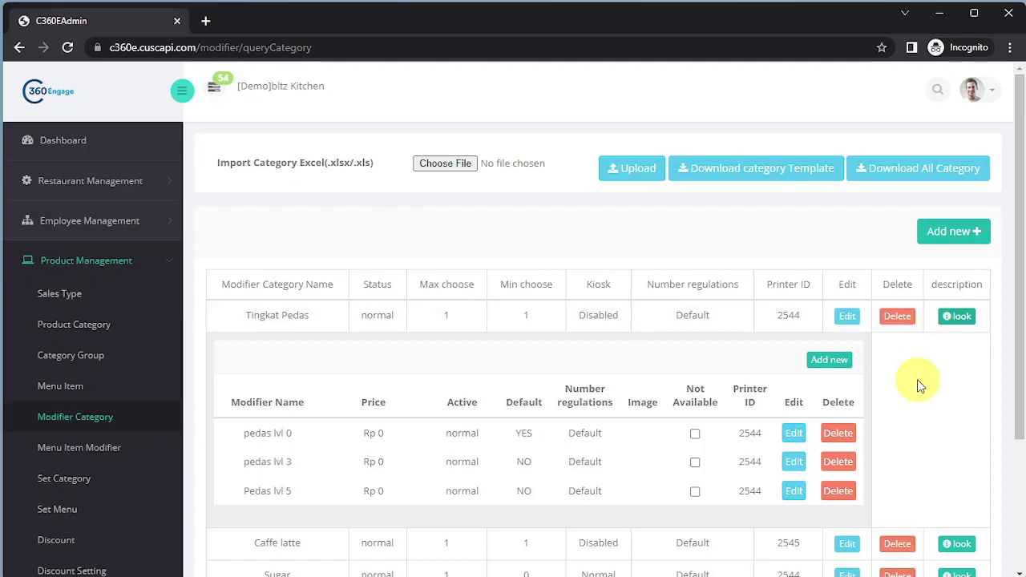
{"action": "left_click", "coordinate": [958, 317]}
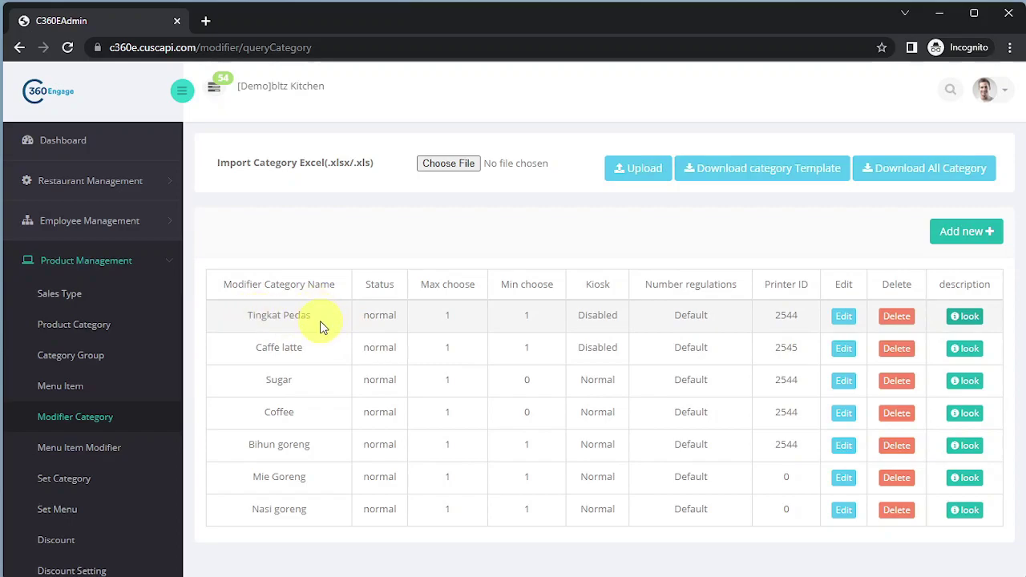
Go to item modifier assignment for the Indonesian sub-category under FOOD
{"action": "left_click", "coordinate": [93, 449]}
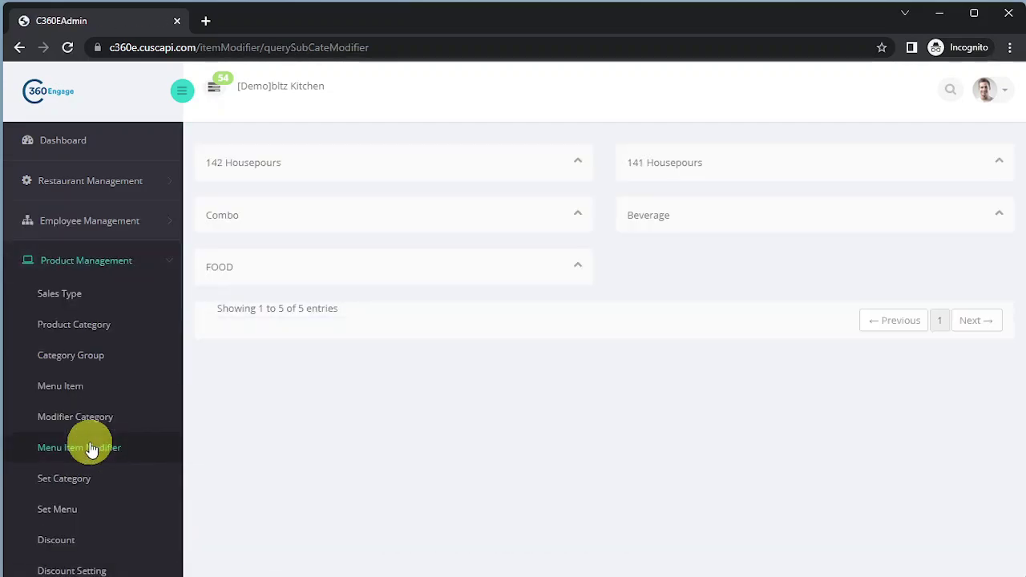
{"action": "left_click", "coordinate": [580, 269]}
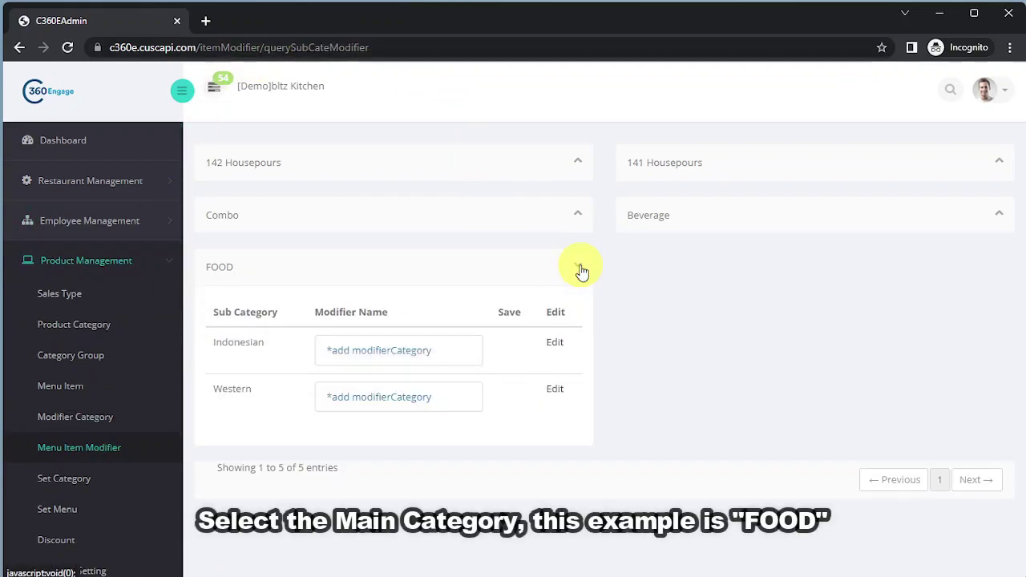
{"action": "left_click", "coordinate": [554, 346]}
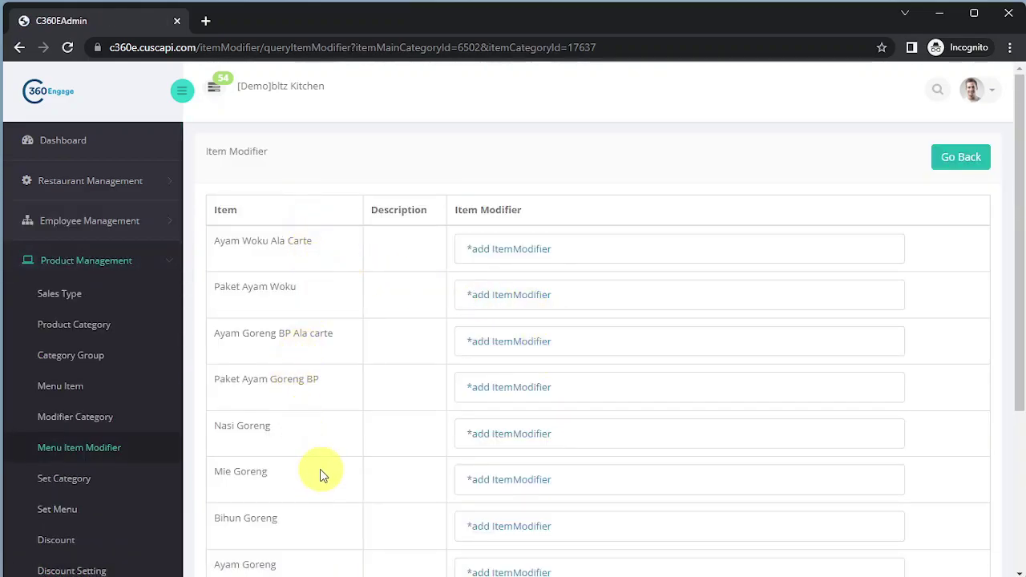
{"action": "scroll", "coordinate": [322, 470], "scroll_direction": "down", "scroll_amount": 1}
{"action": "scroll", "coordinate": [321, 470], "scroll_direction": "down", "scroll_amount": 1}
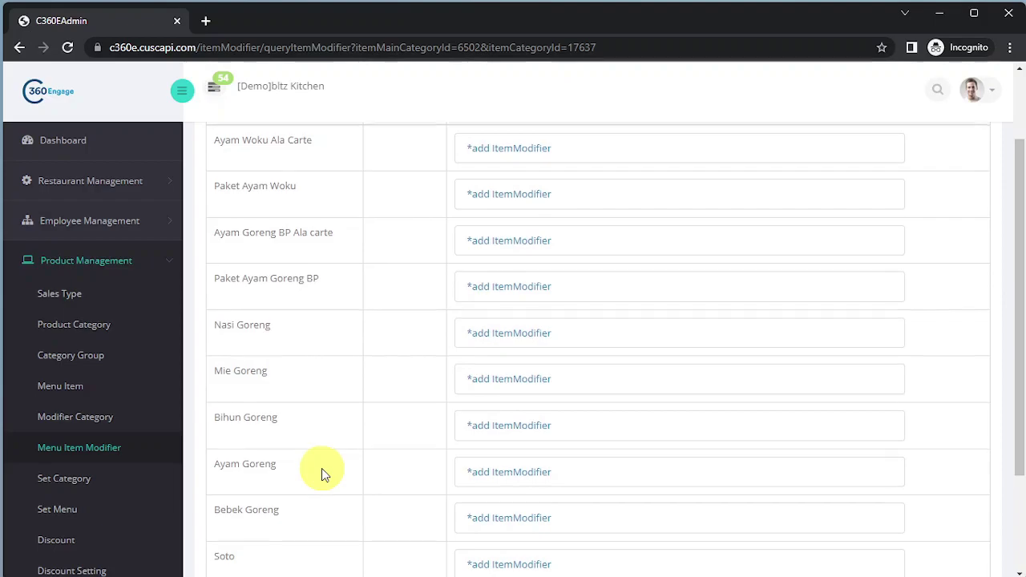
{"action": "scroll", "coordinate": [321, 469], "scroll_direction": "down", "scroll_amount": 1}
{"action": "scroll", "coordinate": [322, 468], "scroll_direction": "down", "scroll_amount": 1}
{"action": "scroll", "coordinate": [321, 468], "scroll_direction": "down", "scroll_amount": 1}
{"action": "scroll", "coordinate": [321, 468], "scroll_direction": "down", "scroll_amount": 1}
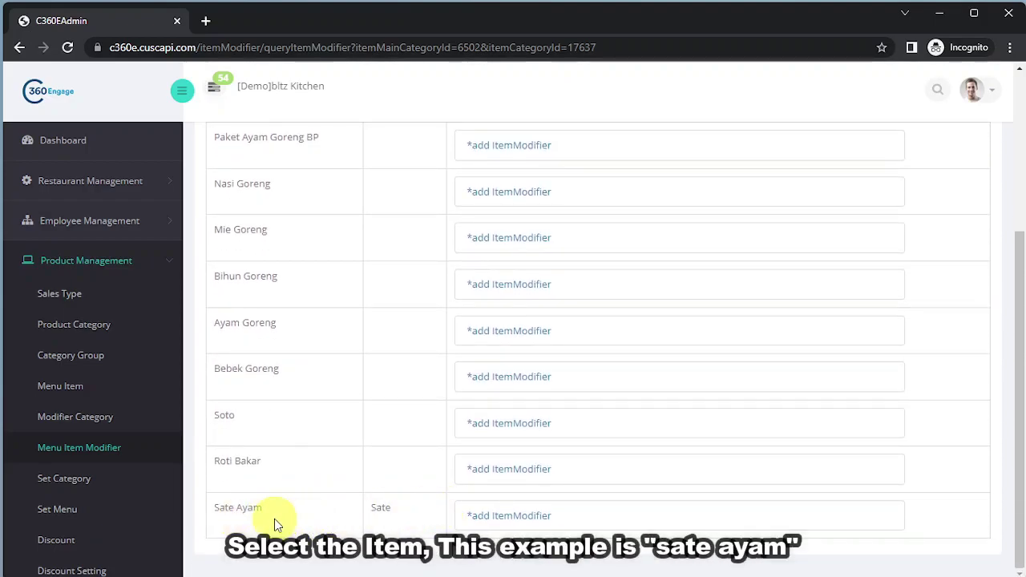
Add 22850--Tingkat Pedas to Sate Ayam's selected modifiers and save
{"action": "left_click", "coordinate": [616, 521]}
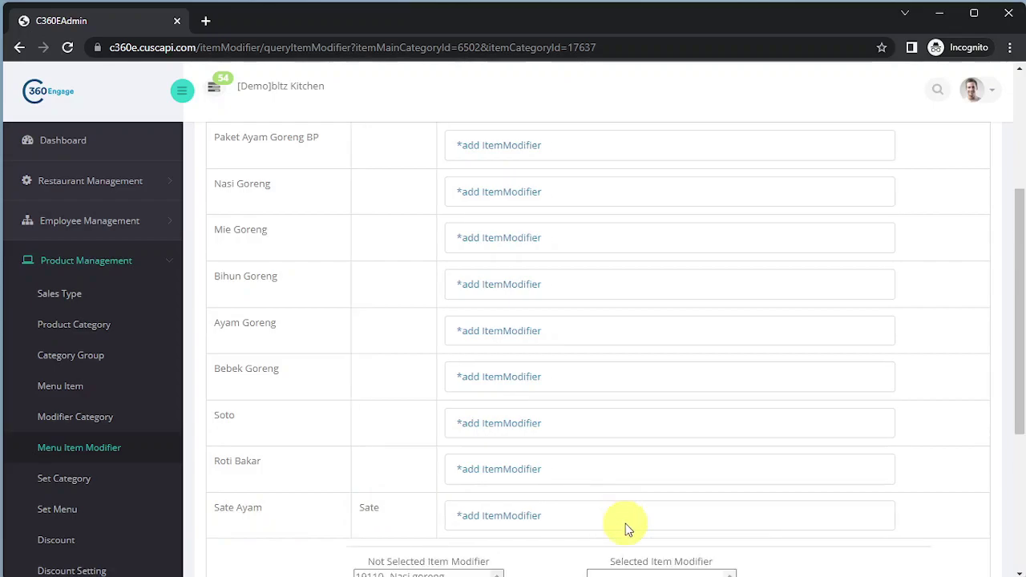
{"action": "scroll", "coordinate": [831, 453], "scroll_direction": "down", "scroll_amount": 2}
{"action": "scroll", "coordinate": [834, 456], "scroll_direction": "down", "scroll_amount": 2}
{"action": "scroll", "coordinate": [834, 455], "scroll_direction": "down", "scroll_amount": 1}
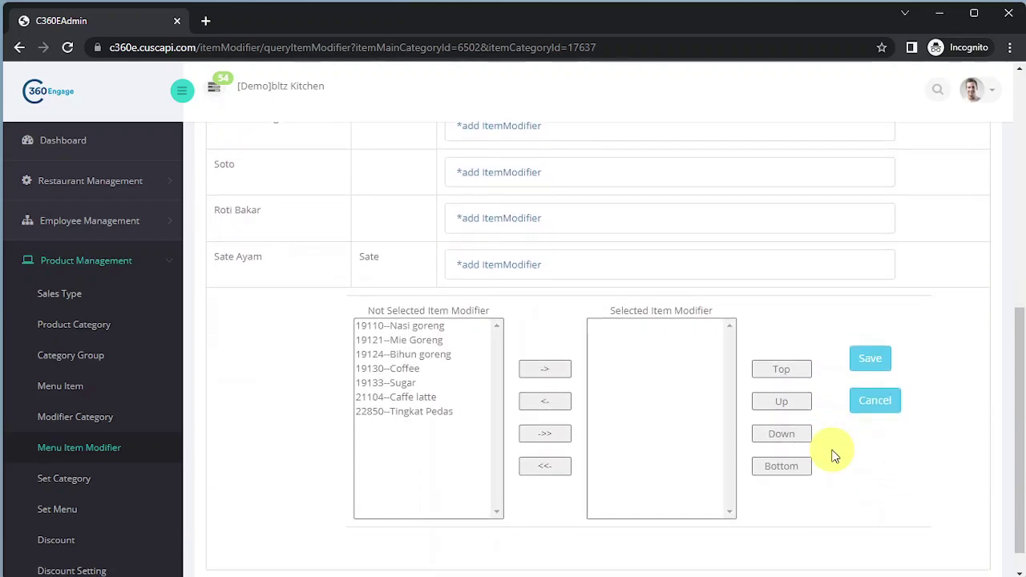
{"action": "scroll", "coordinate": [836, 451], "scroll_direction": "down", "scroll_amount": 1}
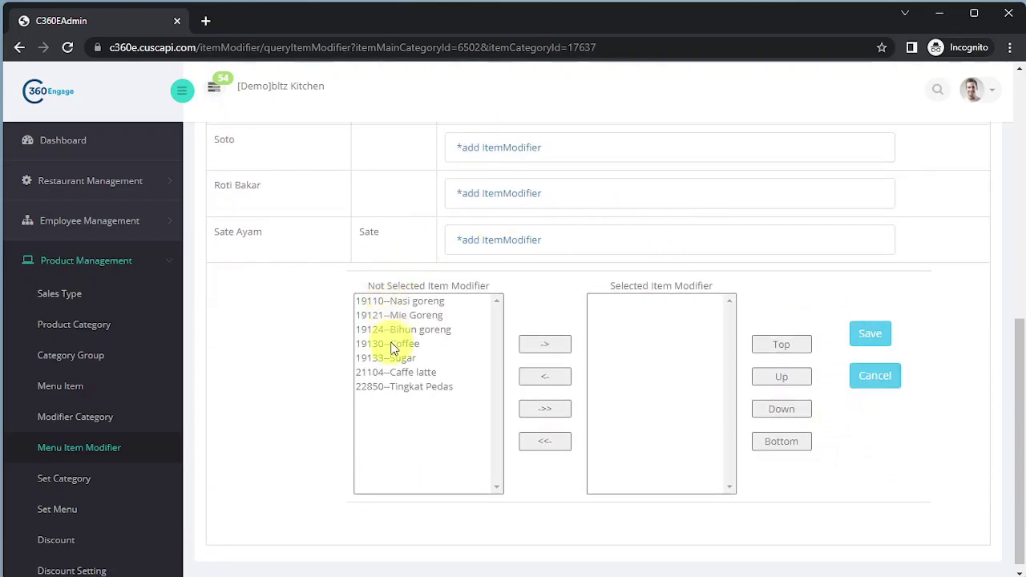
{"action": "left_click", "coordinate": [396, 388]}
{"action": "left_click", "coordinate": [529, 356]}
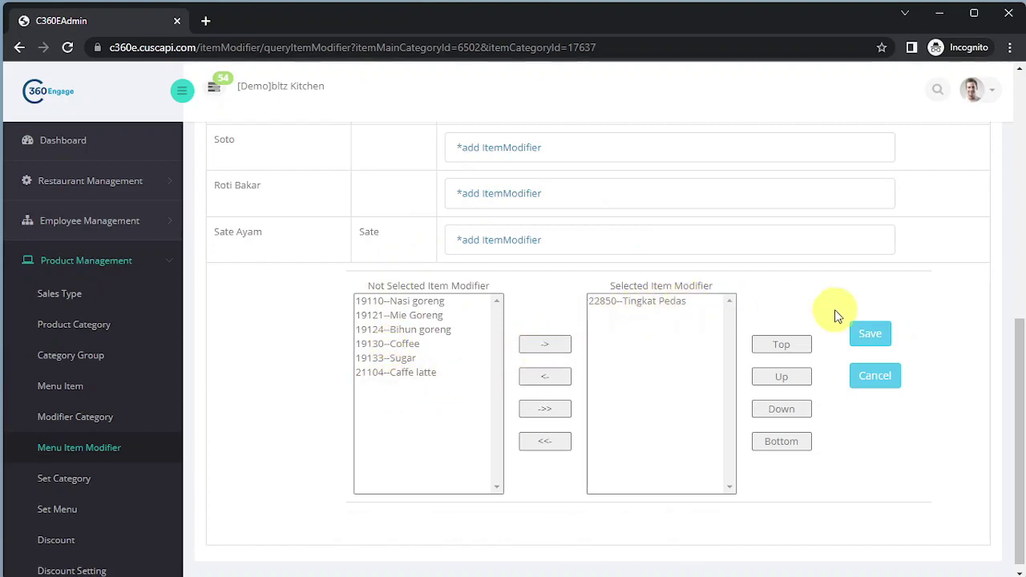
{"action": "left_click", "coordinate": [874, 335]}
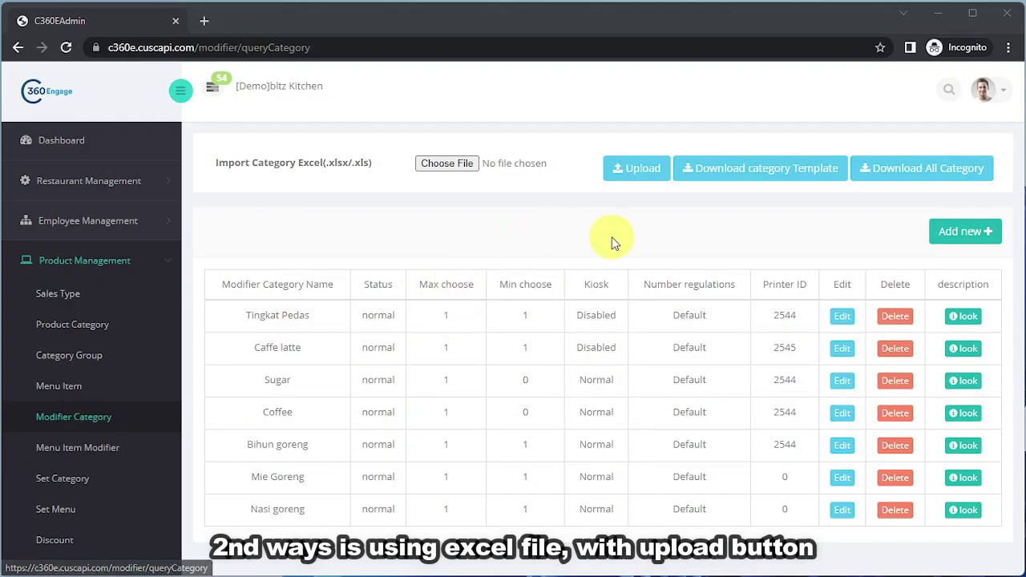
Download ModifierInfoTemplate.xls from Download category Template and dismiss the downloads bar
{"action": "left_click", "coordinate": [752, 176]}
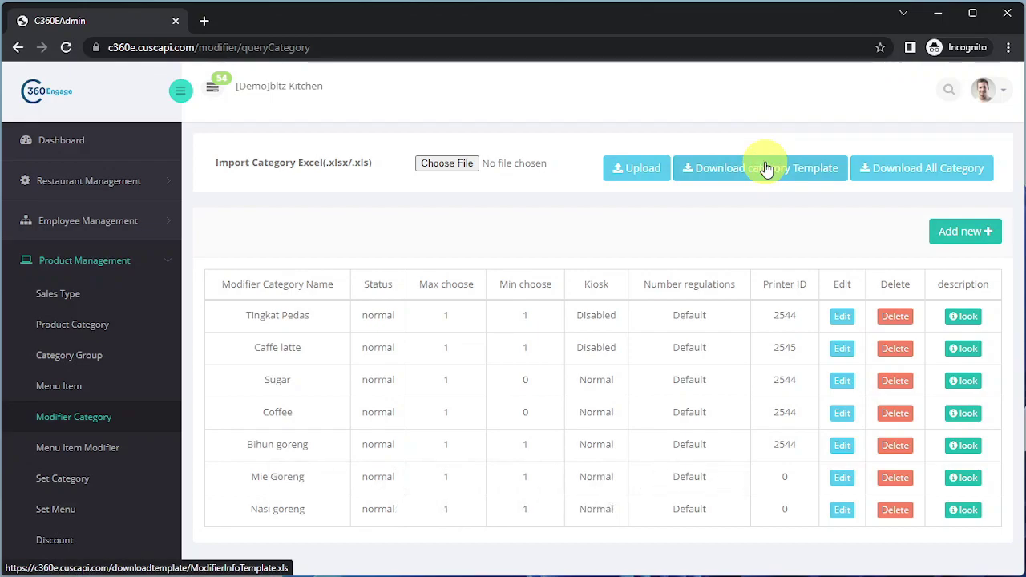
{"action": "left_click", "coordinate": [766, 168]}
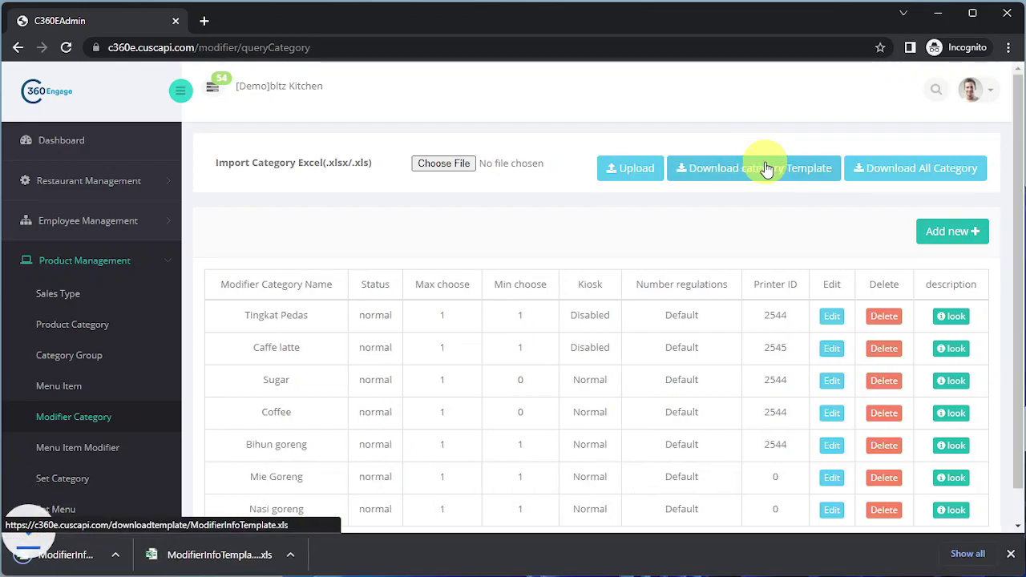
{"action": "left_click", "coordinate": [1011, 555]}
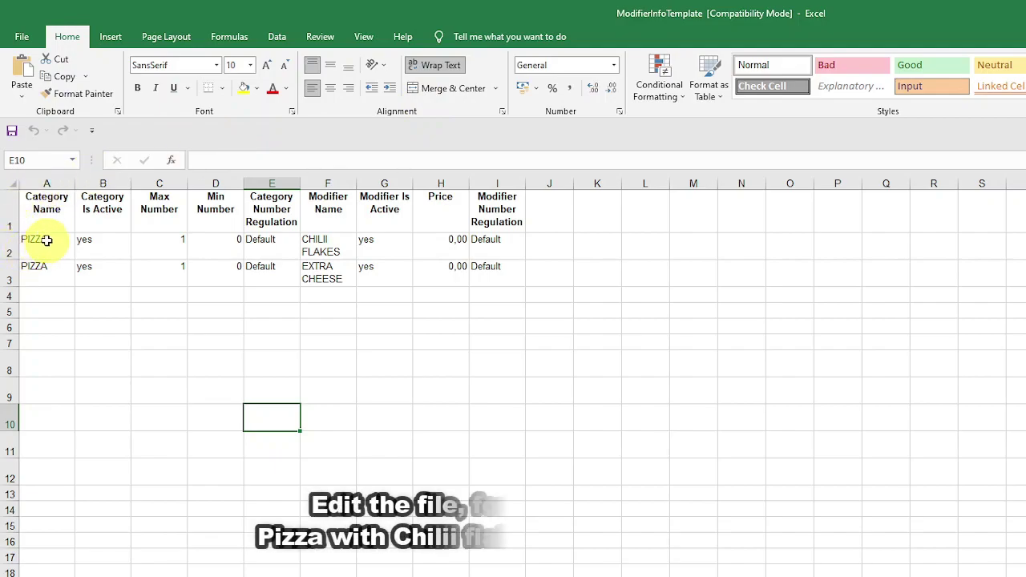
Review the PIZZA category, Max Number and modifier name columns, then save ModifierInfoTemplate
{"action": "left_click_drag", "start_coordinate": [46, 250], "coordinate": [46, 272]}
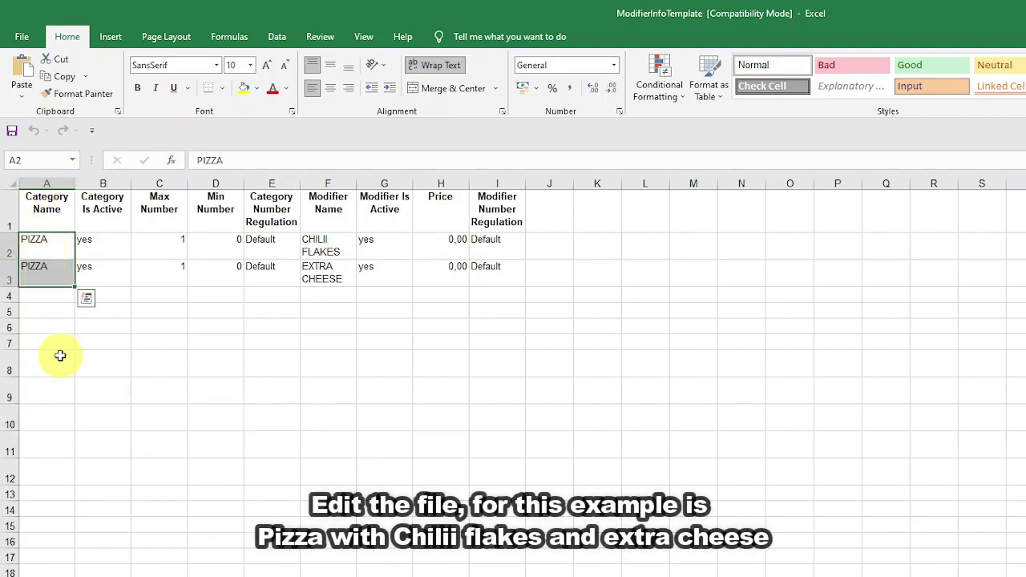
{"action": "left_click_drag", "start_coordinate": [167, 246], "coordinate": [172, 271]}
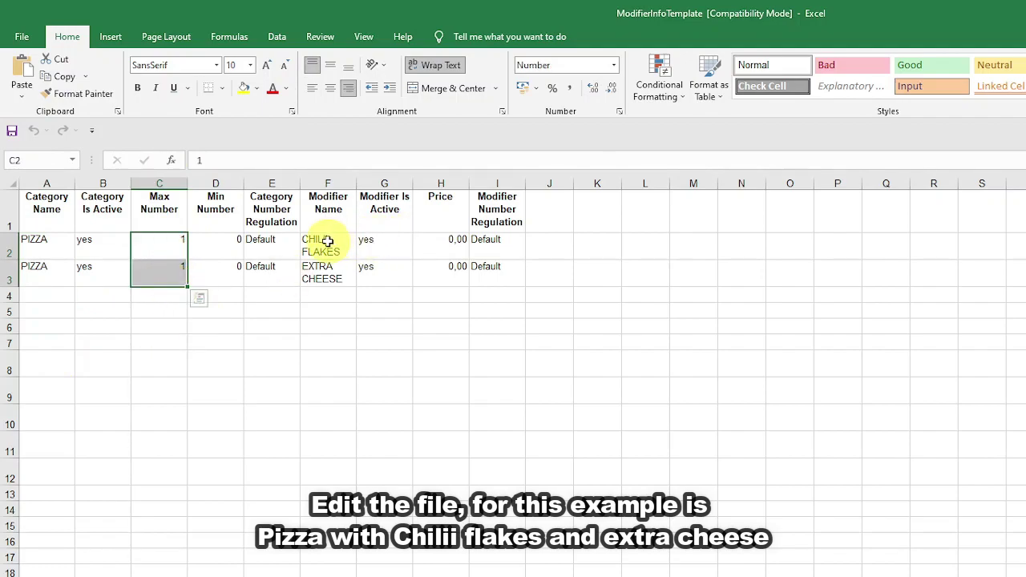
{"action": "left_click_drag", "start_coordinate": [328, 241], "coordinate": [337, 293]}
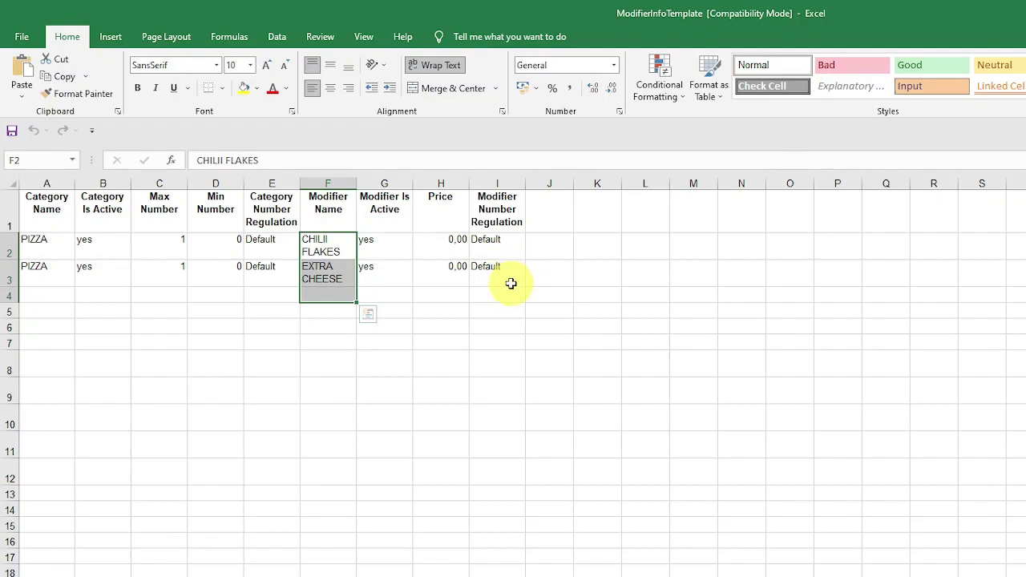
{"action": "left_click", "coordinate": [535, 293]}
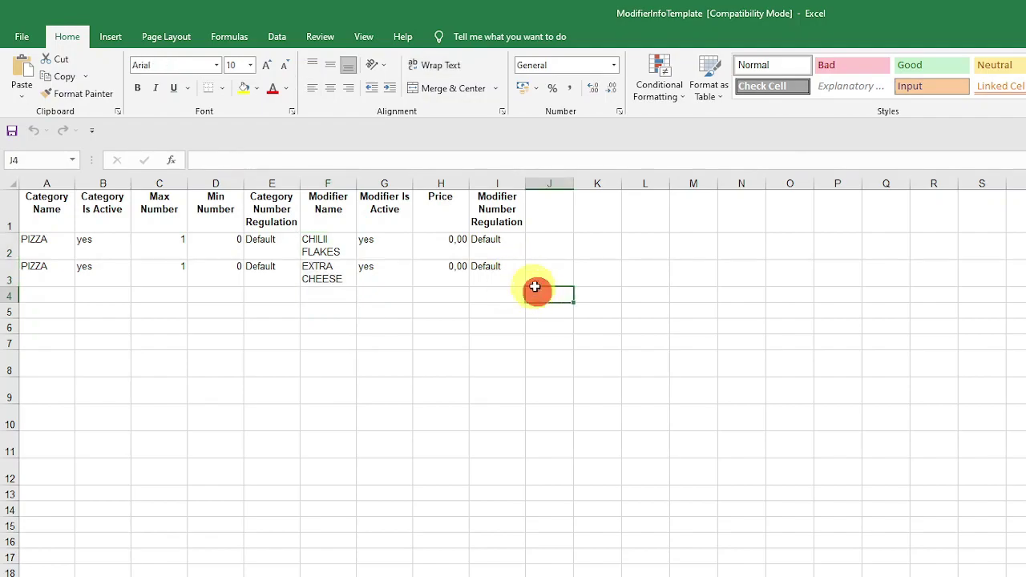
{"action": "left_click", "coordinate": [13, 132]}
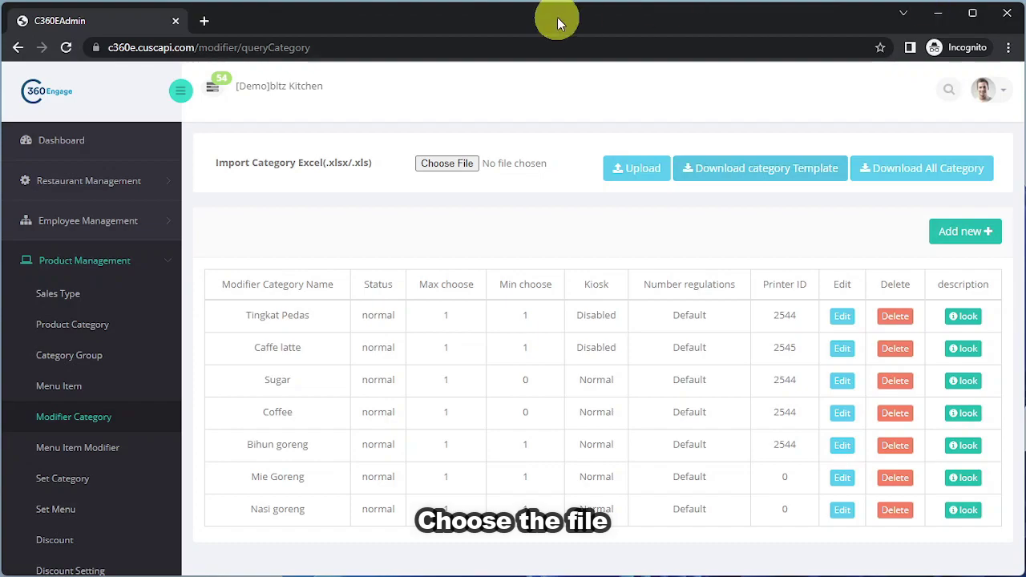
Select ModifierInfoTemplate from Downloads as the category Excel import file
{"action": "left_click", "coordinate": [441, 166]}
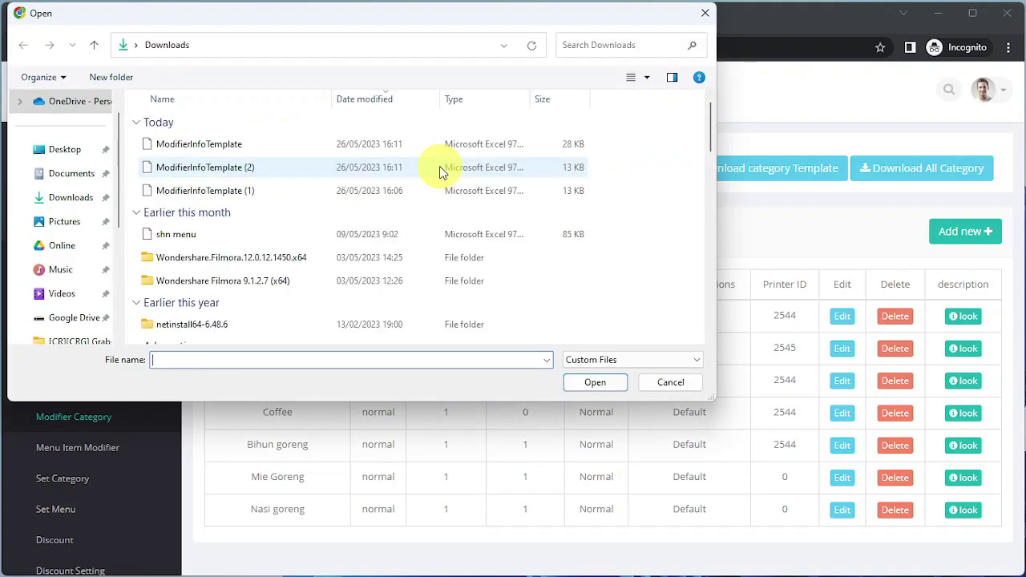
{"action": "left_click", "coordinate": [229, 144]}
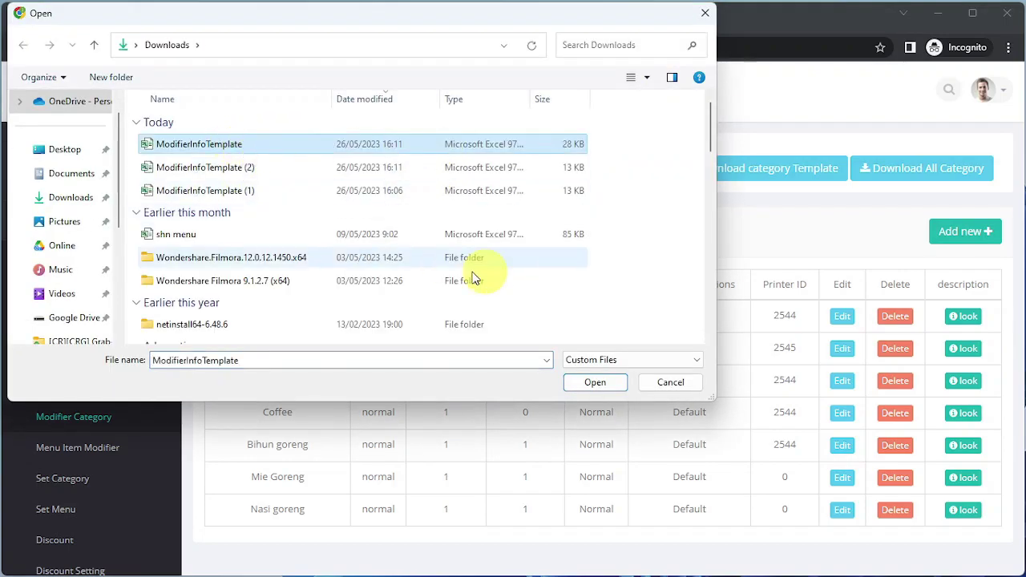
{"action": "left_click", "coordinate": [597, 381]}
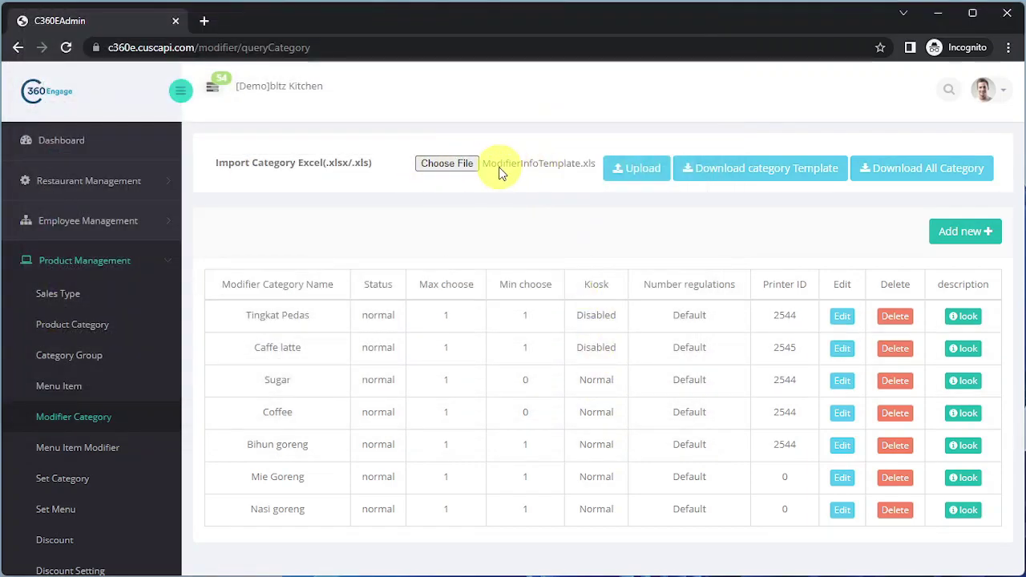
Upload ModifierInfoTemplate.xls and check the new PIZZA category at the top of the list
{"action": "left_click", "coordinate": [639, 172]}
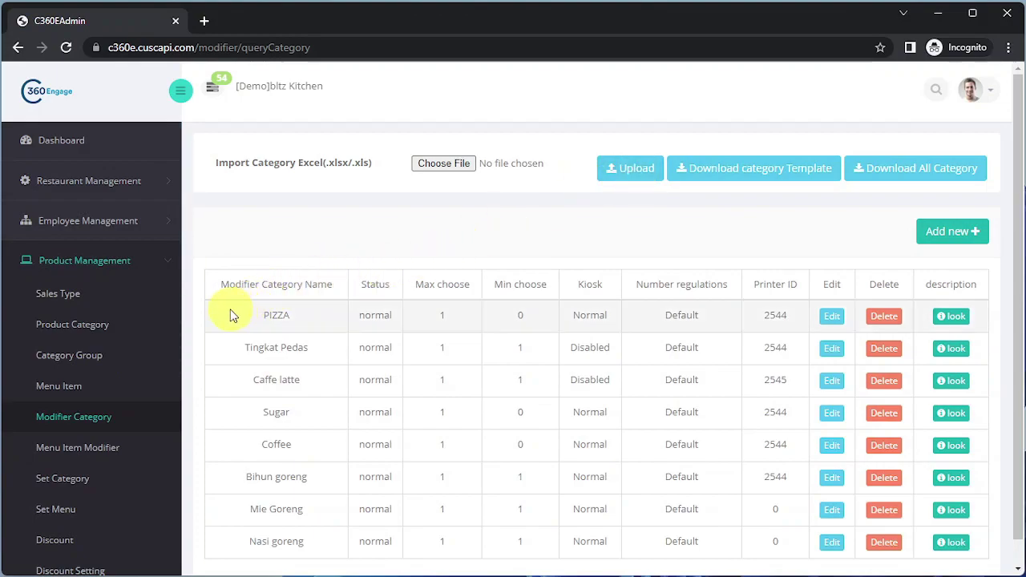
{"action": "left_click_drag", "start_coordinate": [229, 315], "coordinate": [760, 329]}
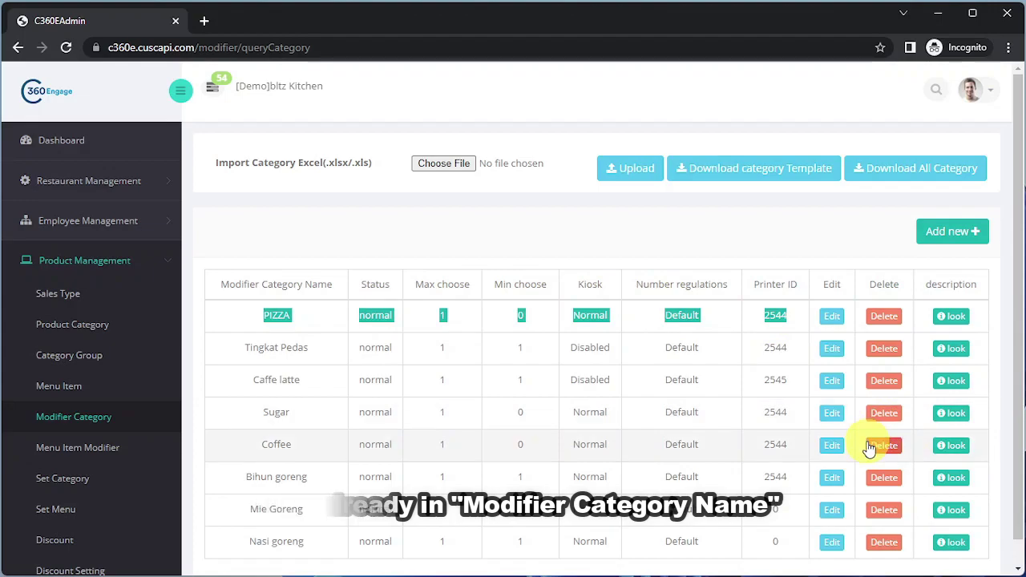
{"action": "left_click", "coordinate": [836, 321]}
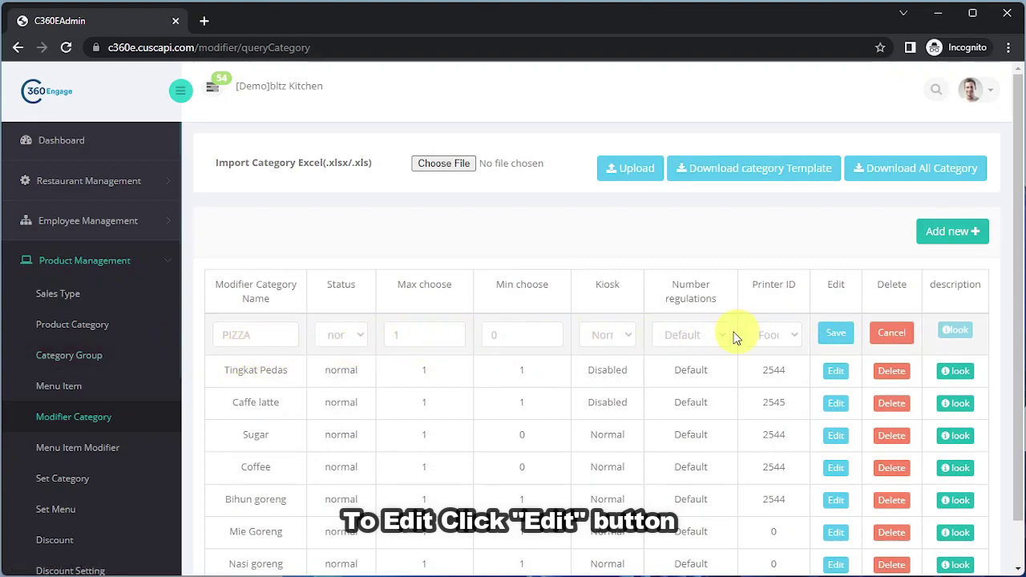
{"action": "left_click", "coordinate": [893, 334]}
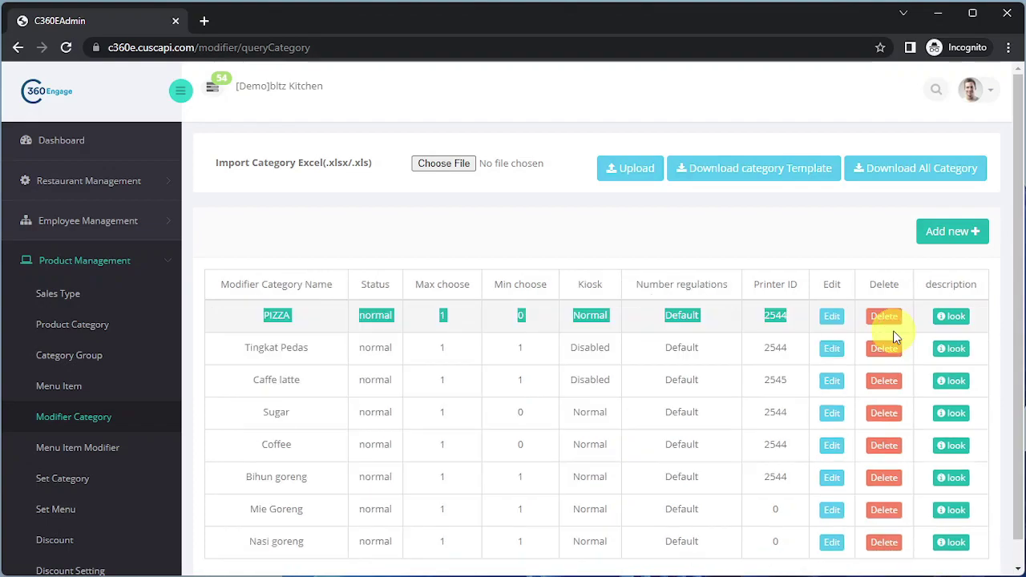
{"action": "left_click", "coordinate": [959, 319]}
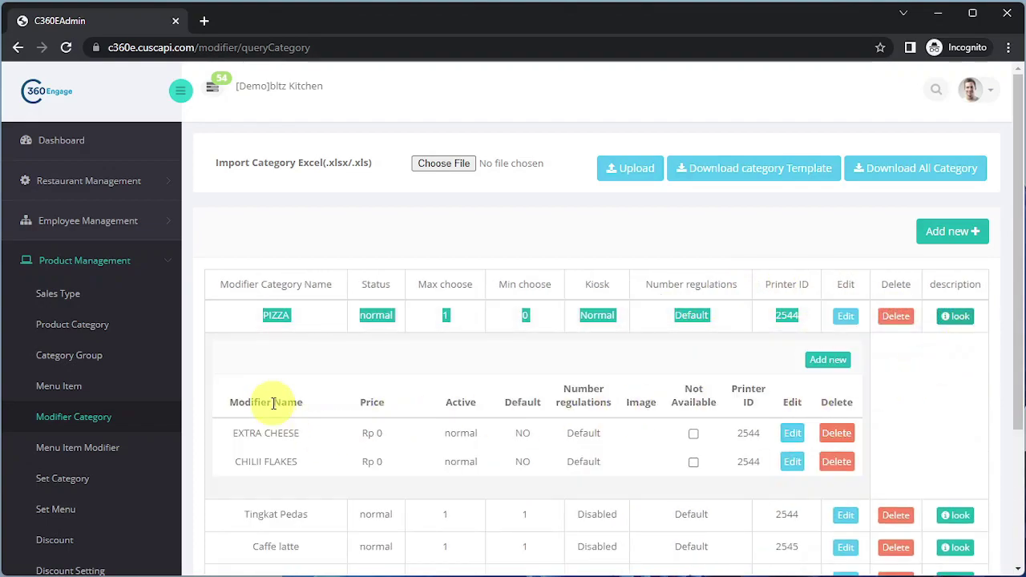
{"action": "left_click_drag", "start_coordinate": [231, 433], "coordinate": [323, 443]}
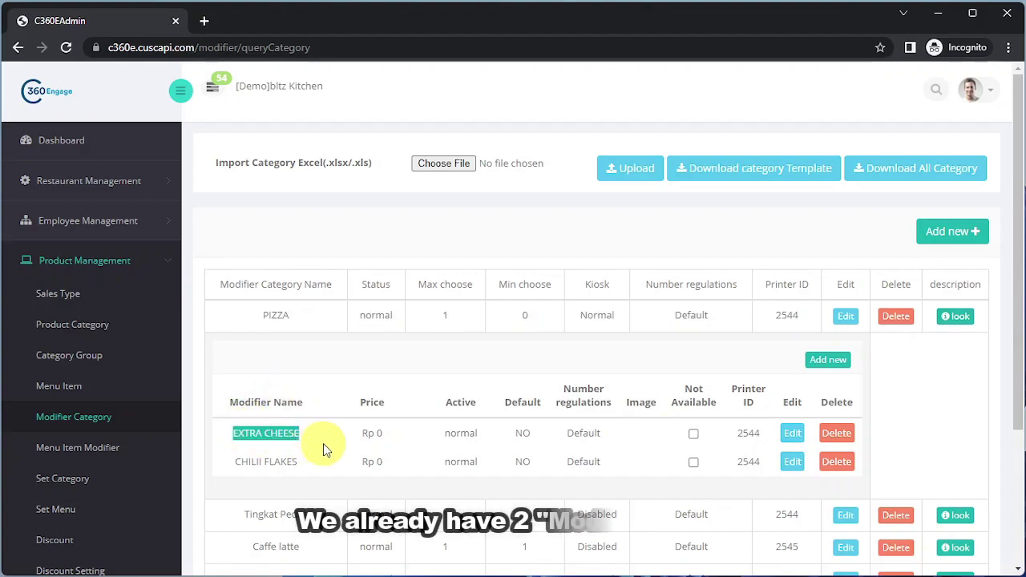
{"action": "left_click_drag", "start_coordinate": [228, 462], "coordinate": [325, 467]}
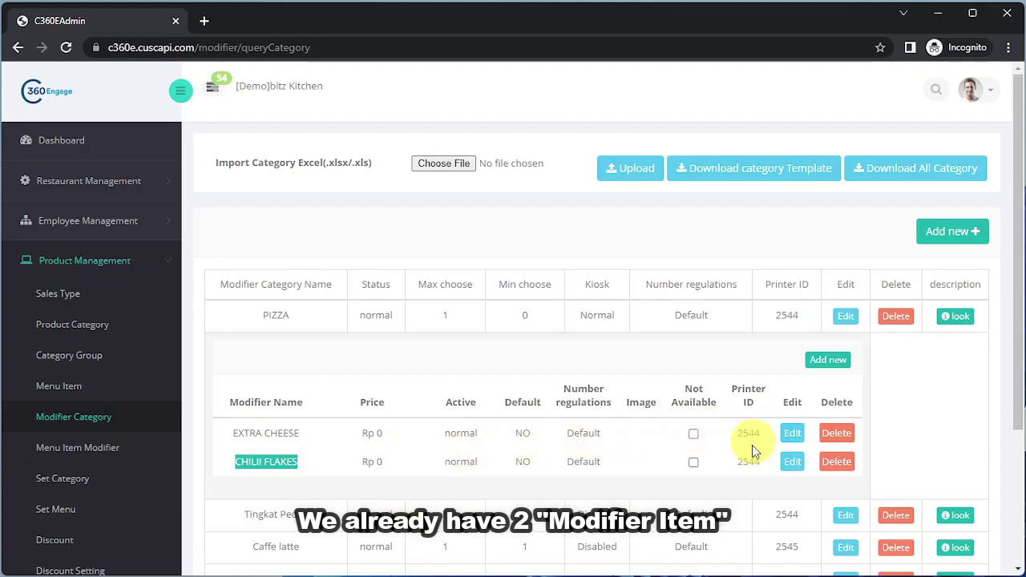
{"action": "left_click", "coordinate": [955, 317]}
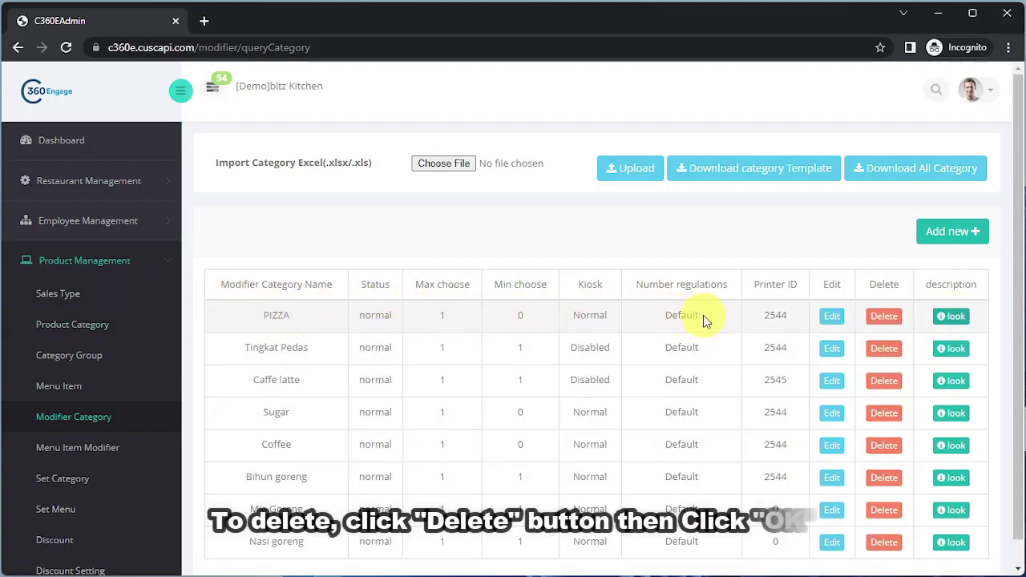
Delete a modifier category and confirm the deletion
{"action": "left_click", "coordinate": [884, 317]}
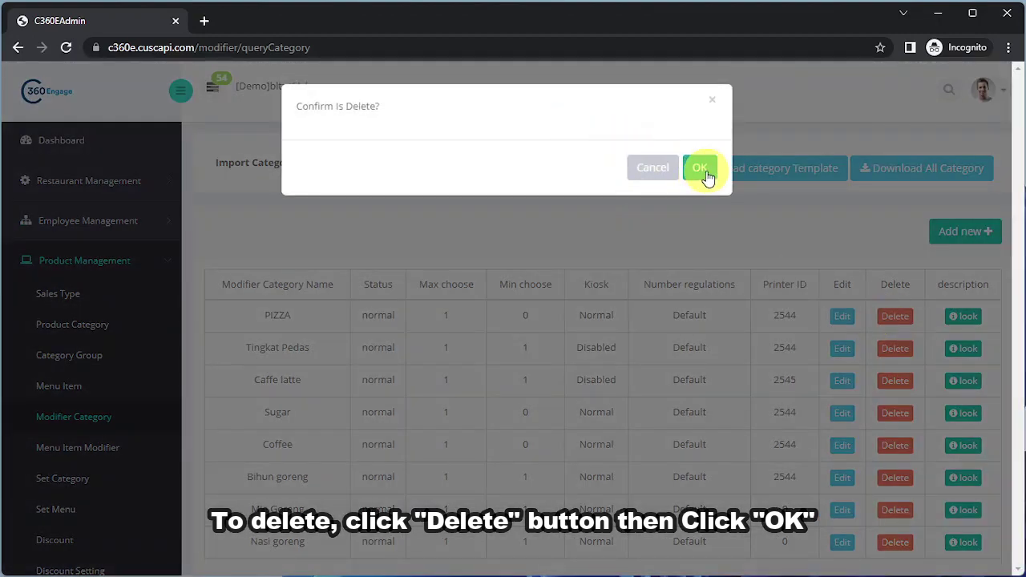
{"action": "left_click", "coordinate": [701, 170]}
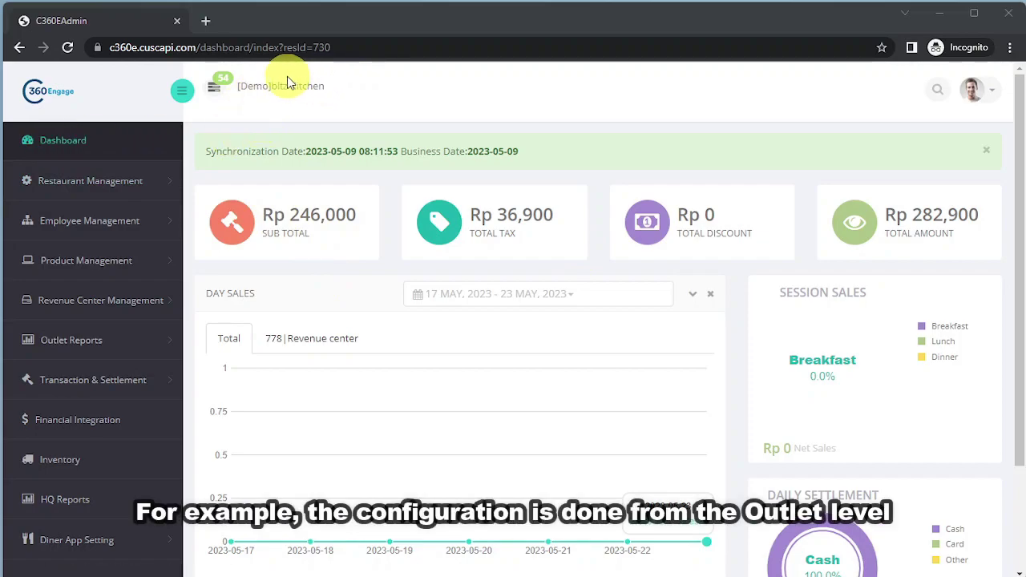
Open the Product Category list from Product Management in the sidebar
{"action": "left_click", "coordinate": [78, 261]}
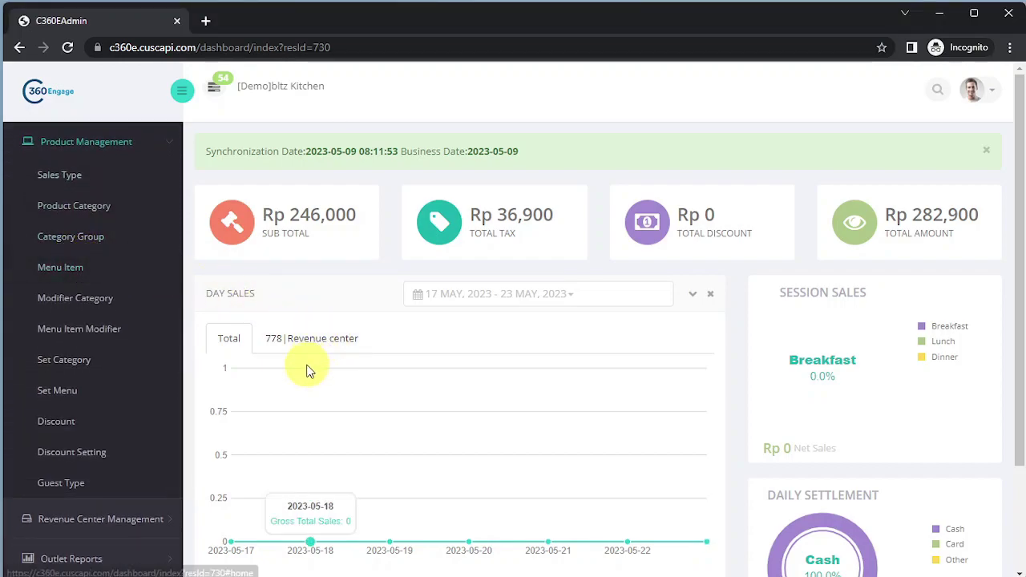
{"action": "left_click", "coordinate": [69, 210]}
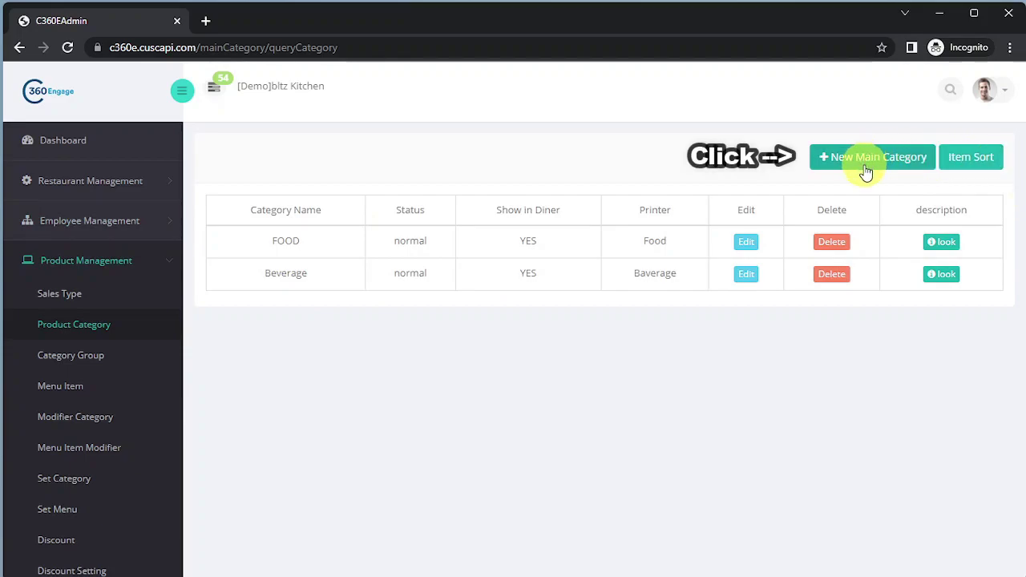
Create main category 'Combo Cat' with printer B&F and save it
{"action": "left_click", "coordinate": [906, 157]}
{"action": "left_click", "coordinate": [465, 214]}
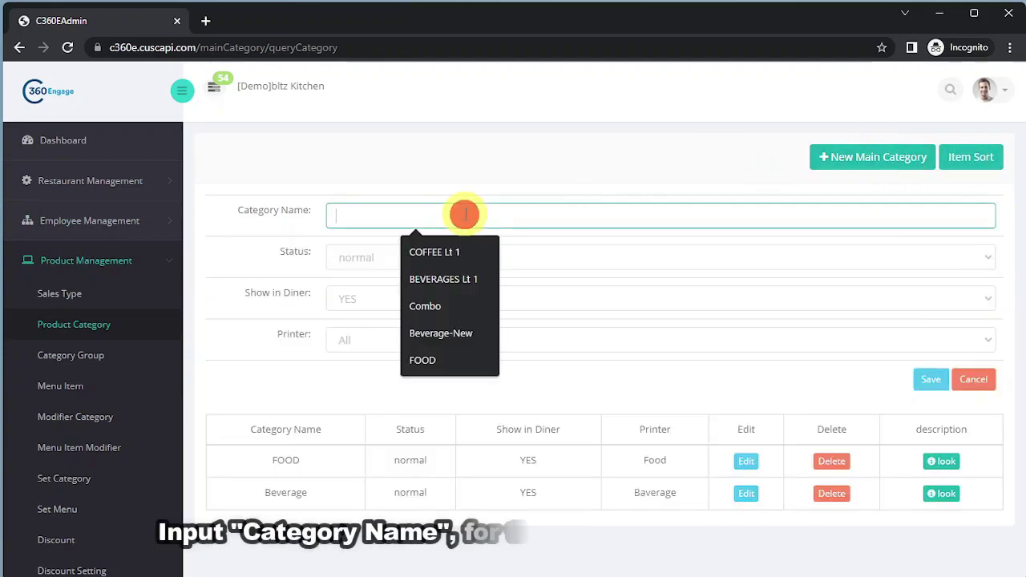
{"action": "type", "text": "Comb"}
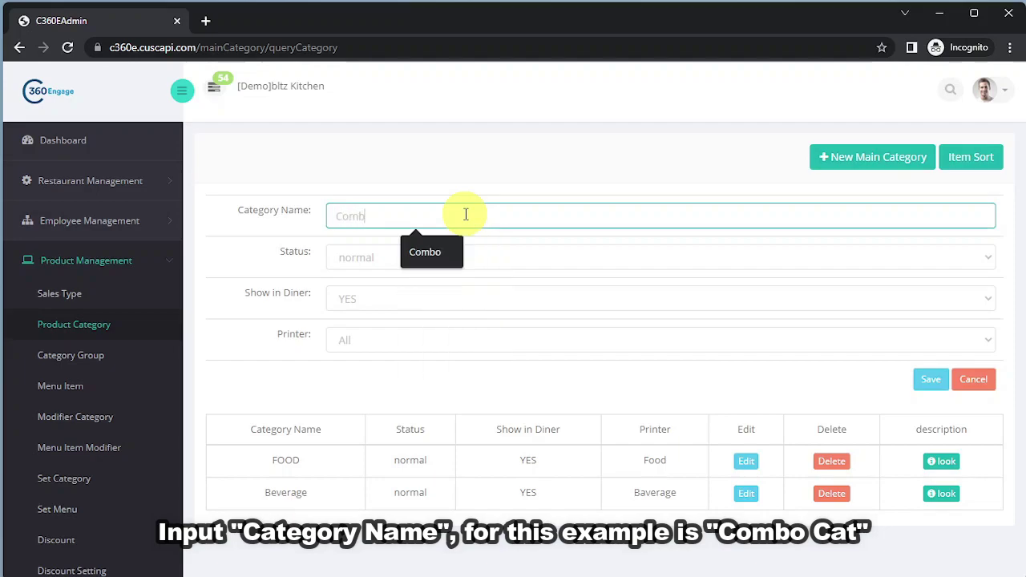
{"action": "type", "text": "o"}
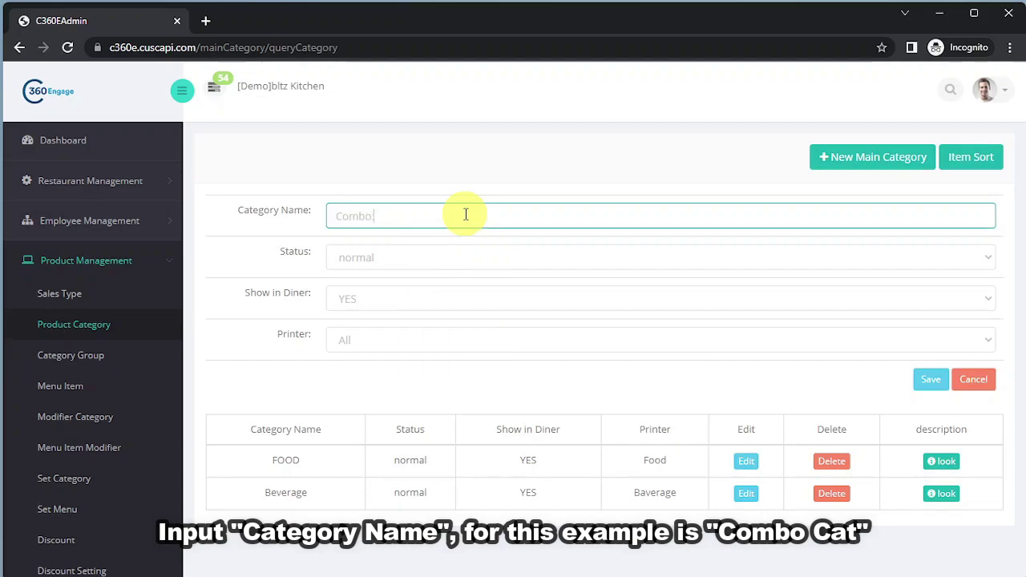
{"action": "type", "text": " Cat"}
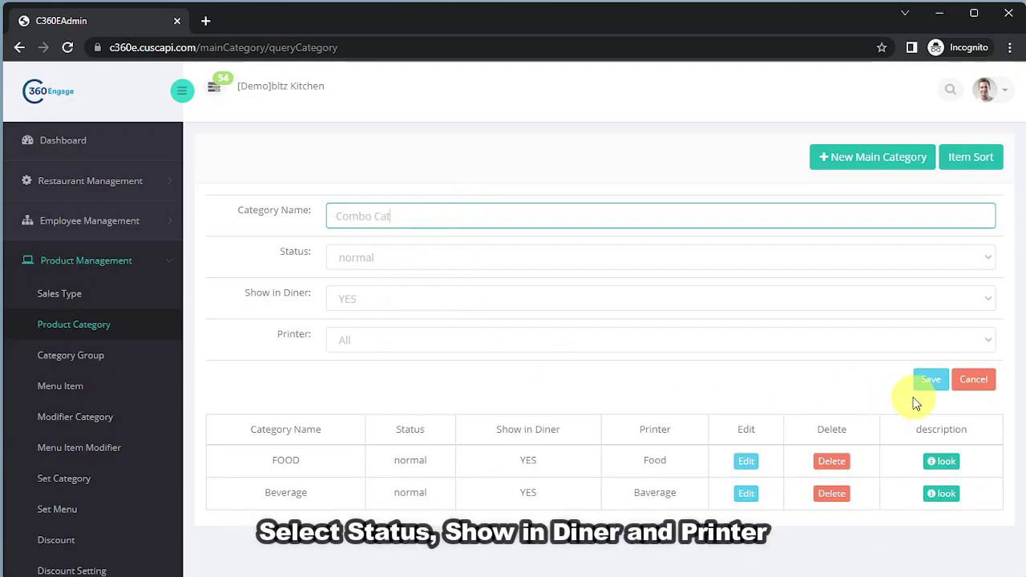
{"action": "left_click", "coordinate": [763, 340]}
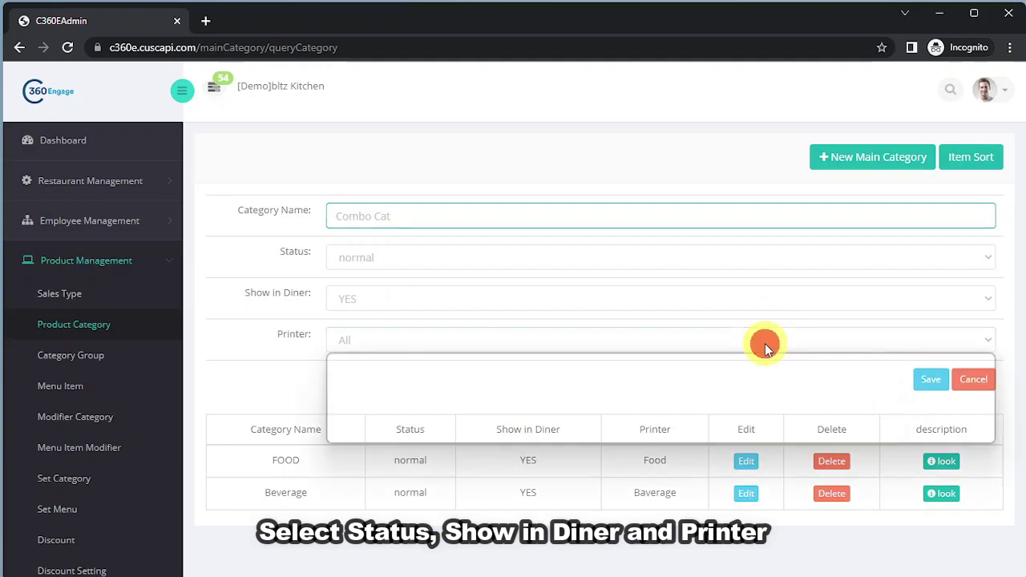
{"action": "left_click", "coordinate": [405, 406]}
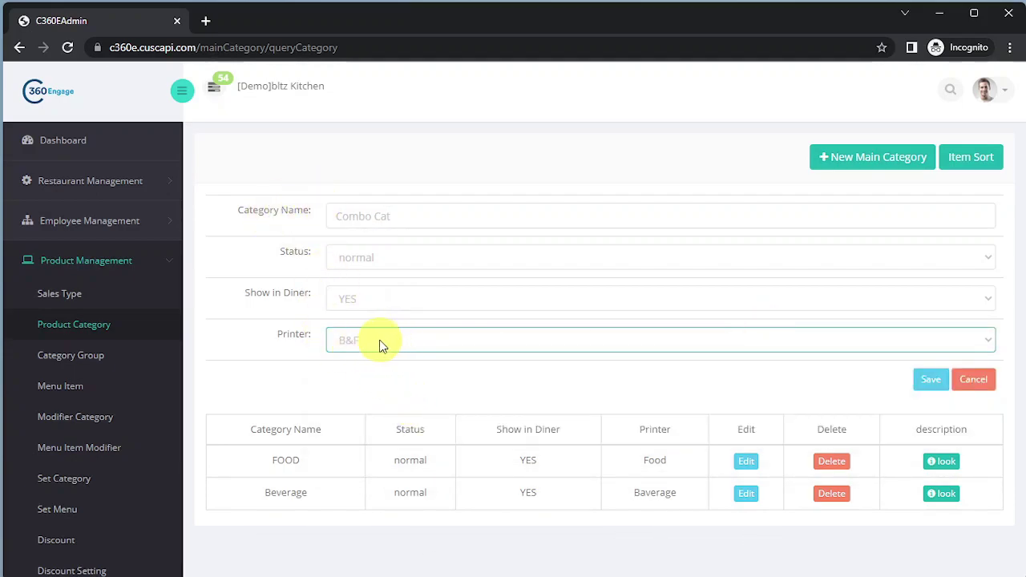
{"action": "left_click", "coordinate": [943, 387]}
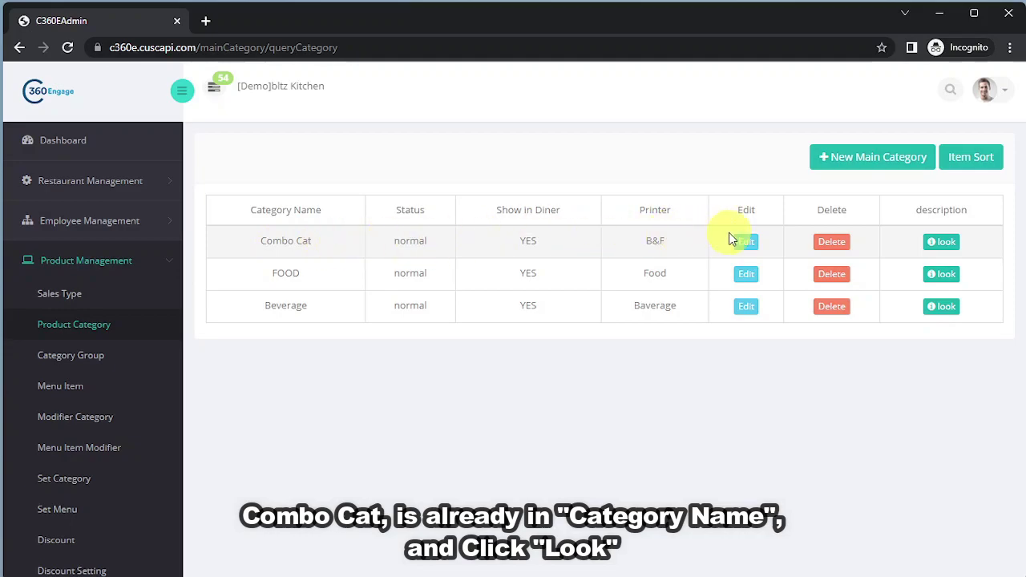
Add sub category 'Combo 1 cat' under Combo Cat and save it
{"action": "left_click", "coordinate": [941, 242]}
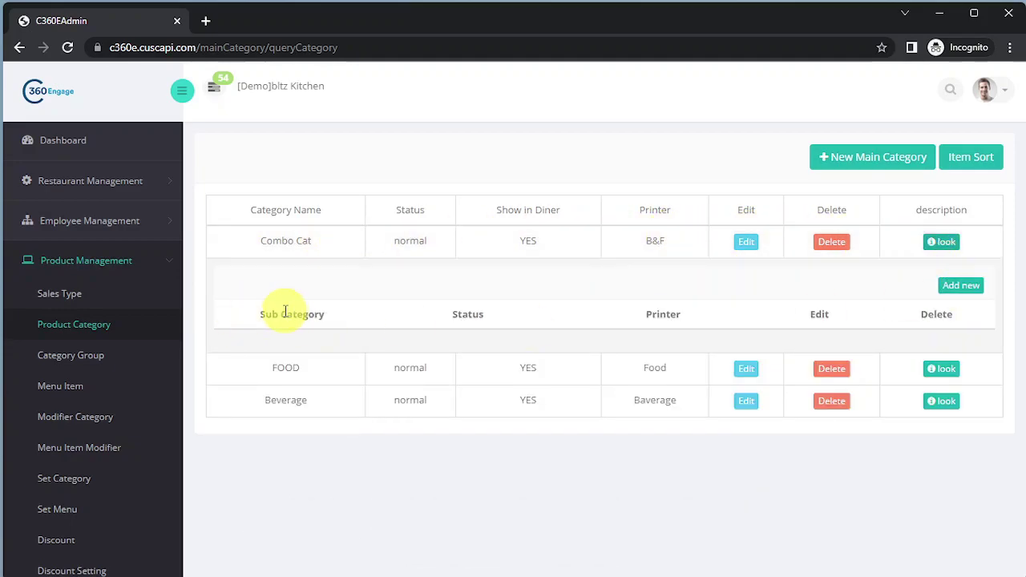
{"action": "left_click", "coordinate": [960, 287]}
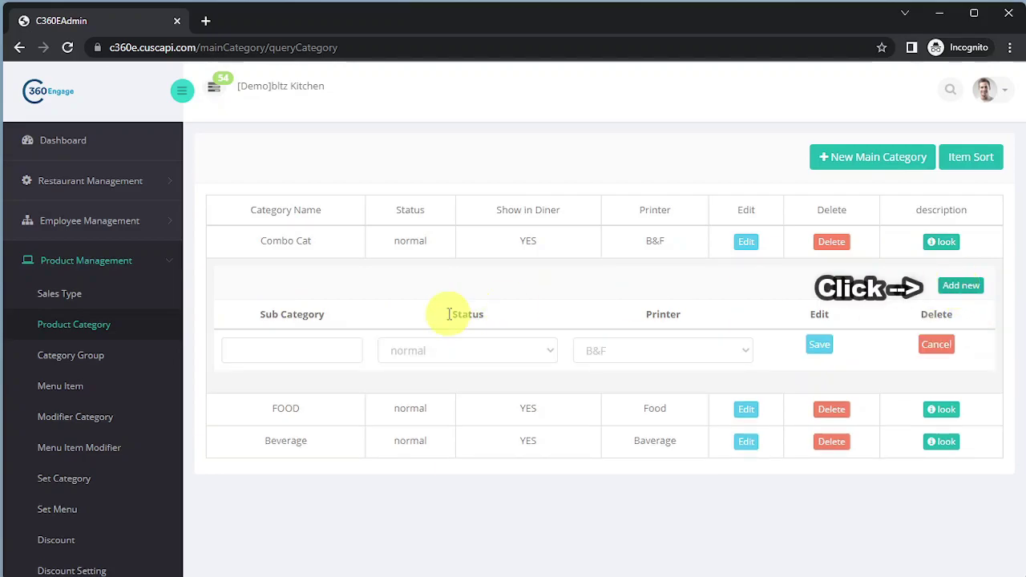
{"action": "left_click", "coordinate": [328, 350]}
{"action": "type", "text": "Combo"}
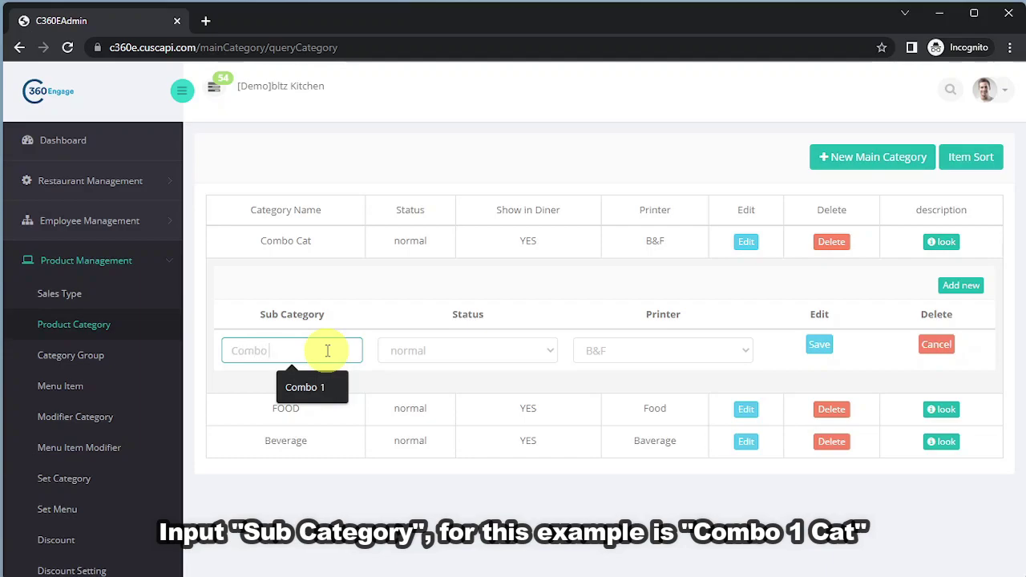
{"action": "type", "text": "1 cat"}
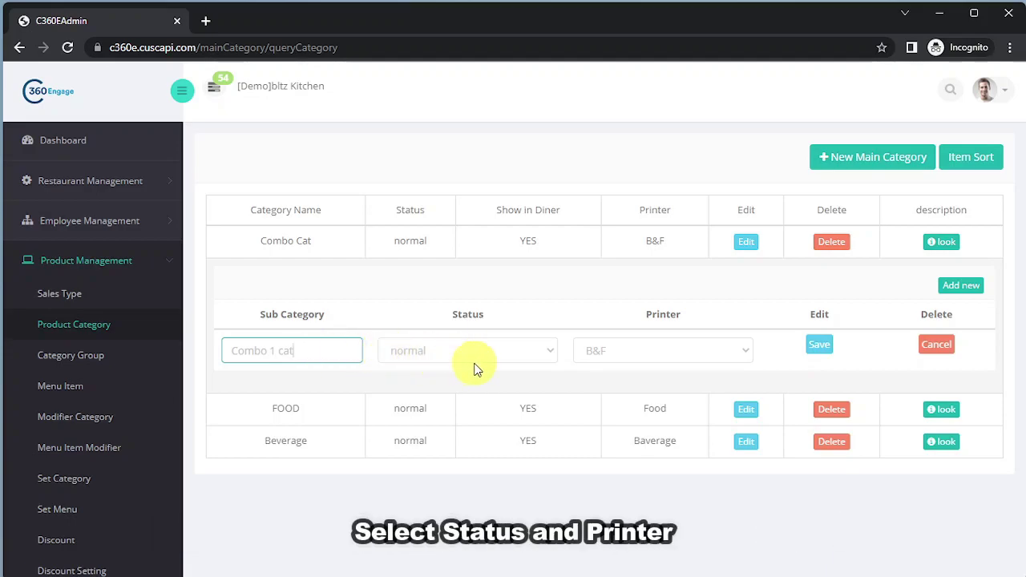
{"action": "left_click", "coordinate": [828, 341]}
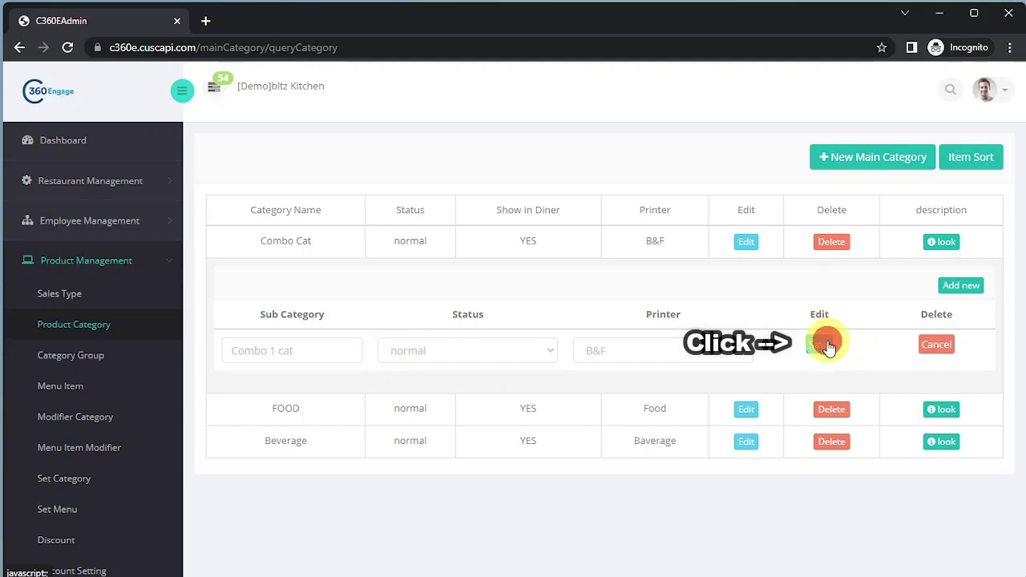
{"action": "left_click", "coordinate": [826, 343]}
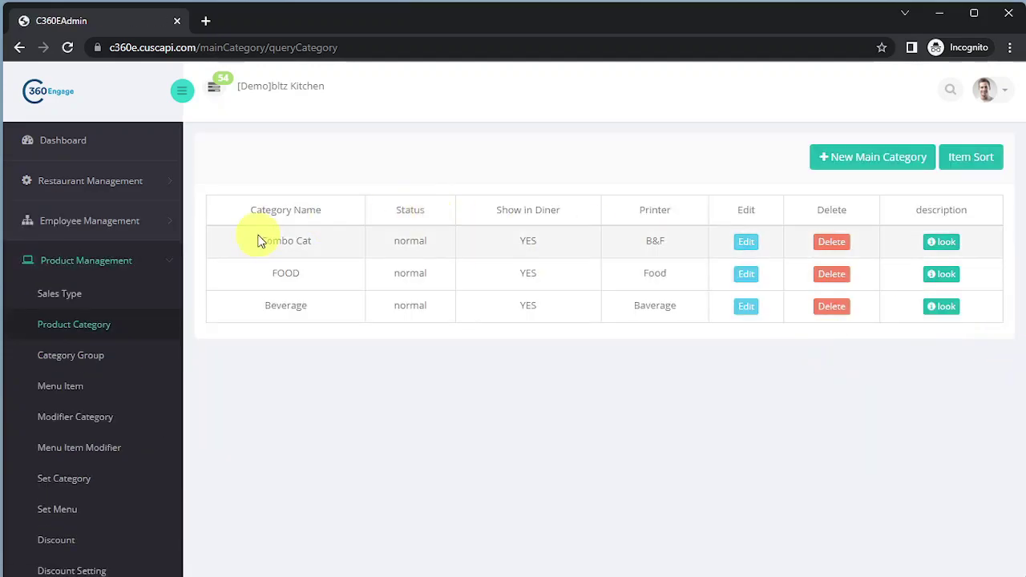
Create set category 'Combo Set' with Max choose 1 and save it
{"action": "left_click", "coordinate": [70, 481]}
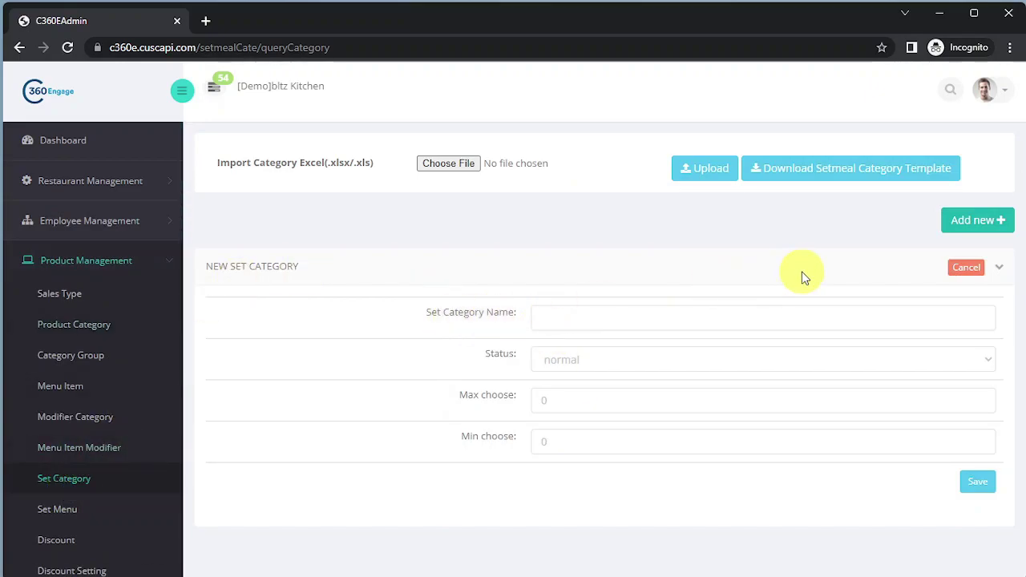
{"action": "left_click", "coordinate": [983, 225]}
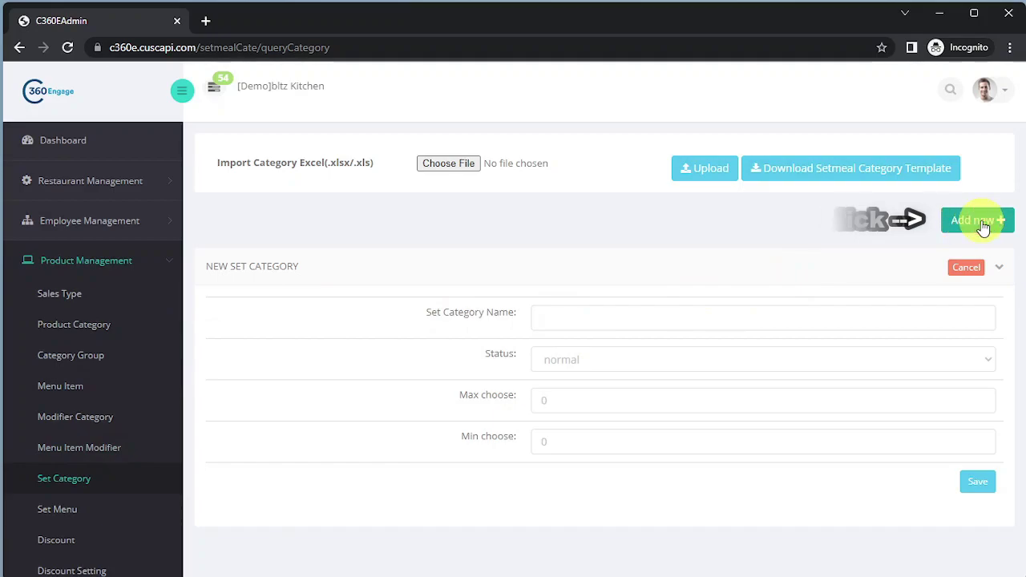
{"action": "left_click", "coordinate": [577, 321]}
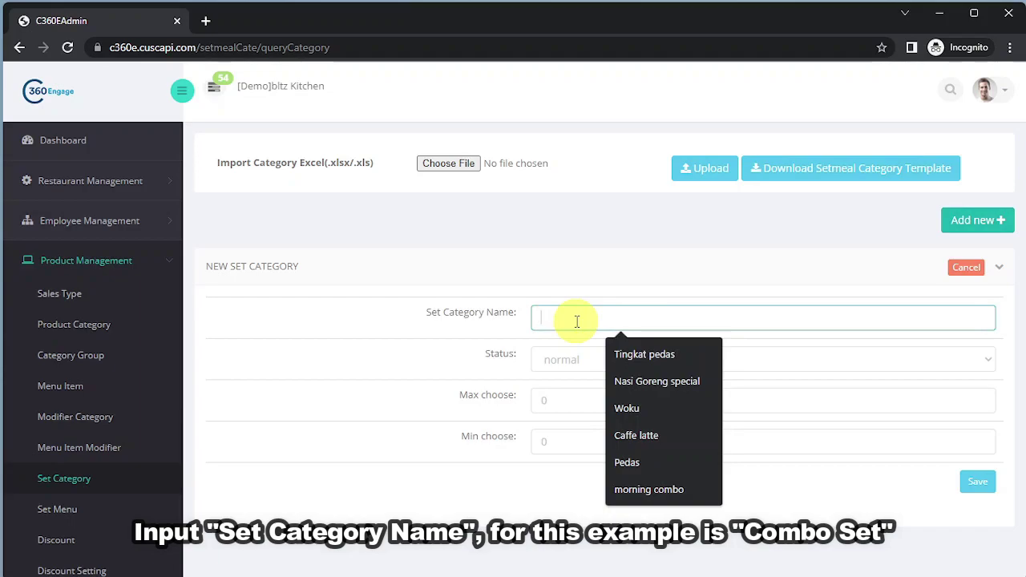
{"action": "type", "text": "Combo"}
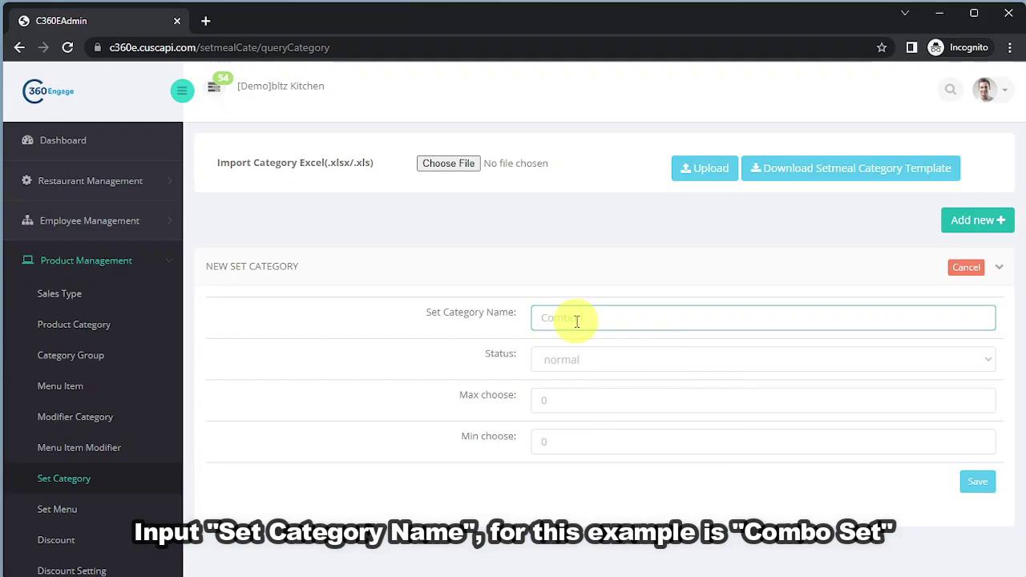
{"action": "type", "text": " Set"}
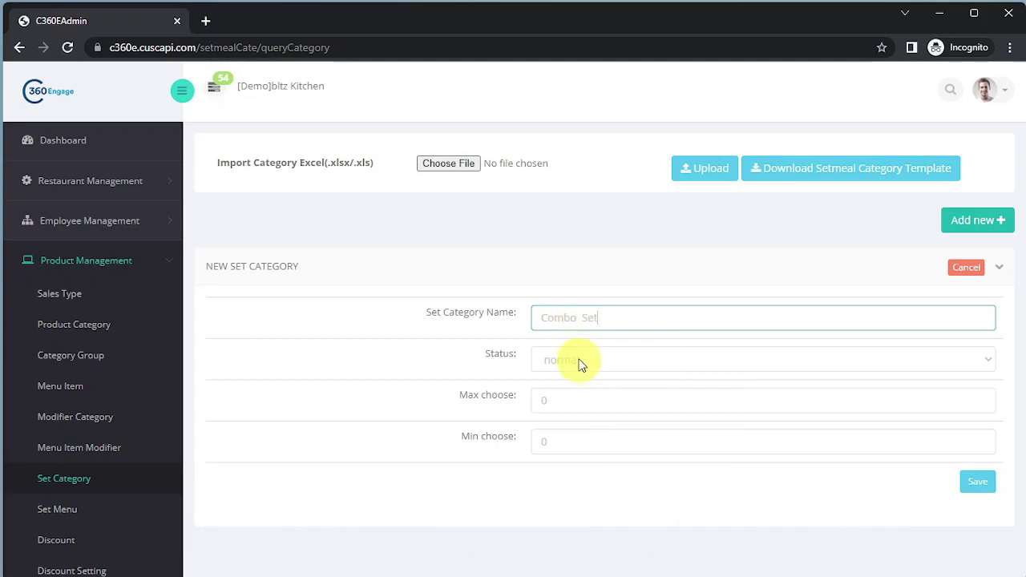
{"action": "left_click", "coordinate": [575, 398]}
{"action": "type", "text": "1"}
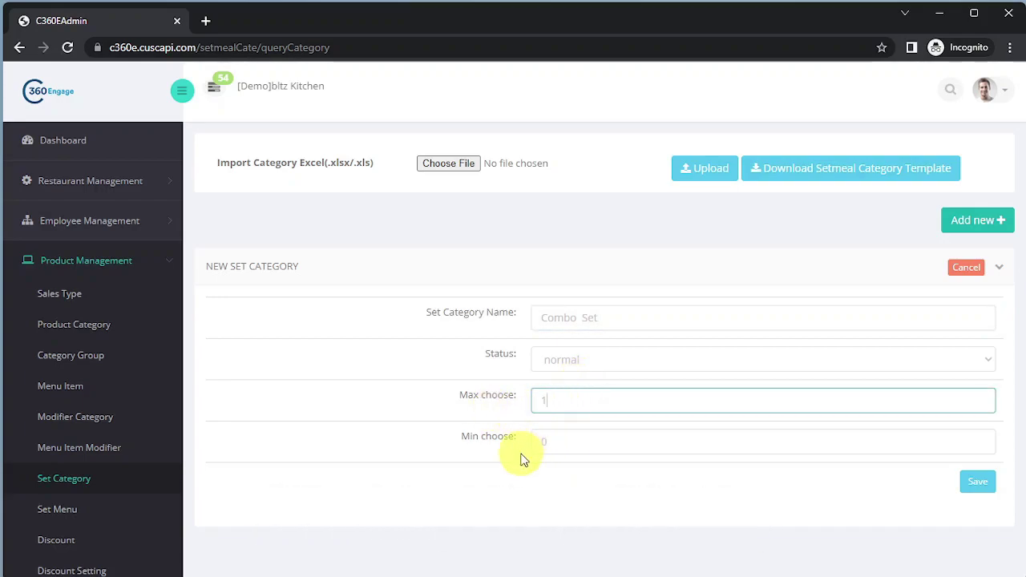
{"action": "left_click", "coordinate": [978, 483]}
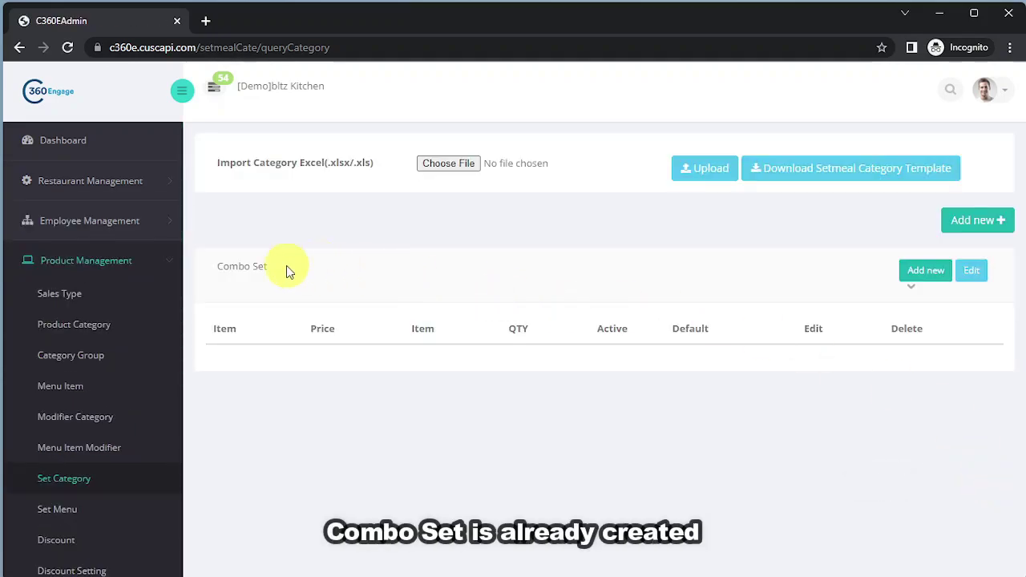
Add a new Combo Set item named 'Sate Ayam' priced 0
{"action": "left_click", "coordinate": [926, 273]}
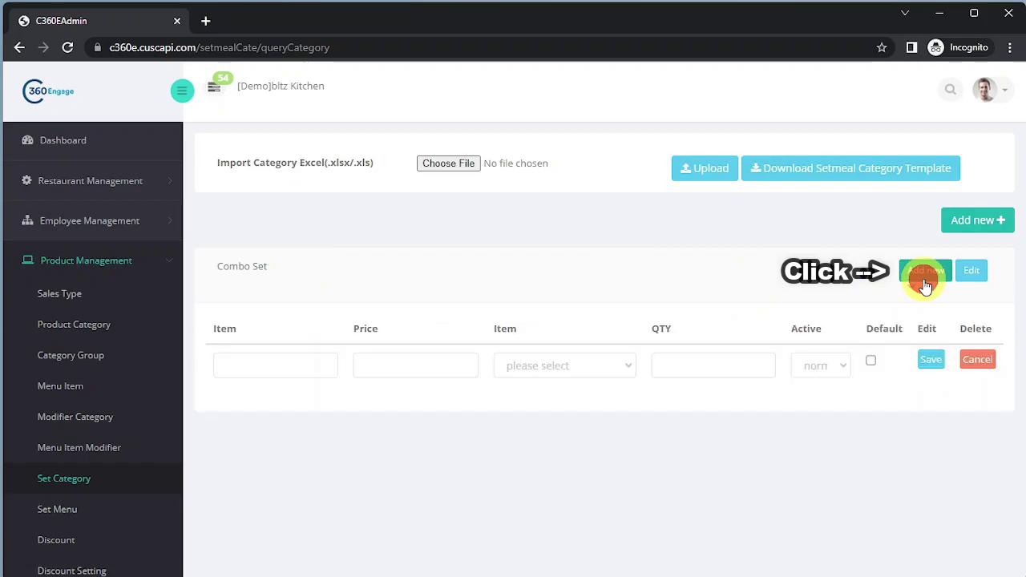
{"action": "left_click", "coordinate": [298, 367]}
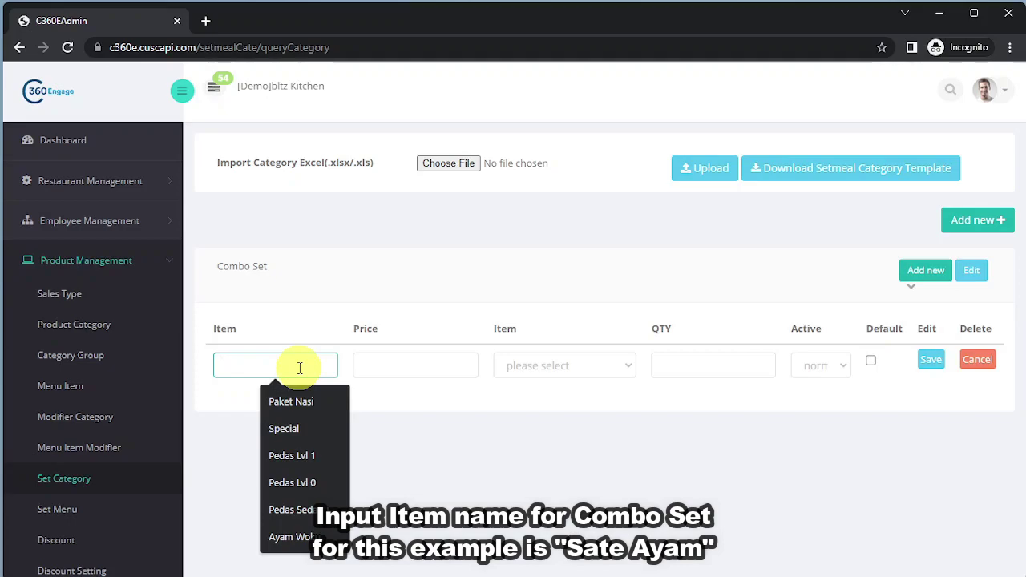
{"action": "type", "text": "sate"}
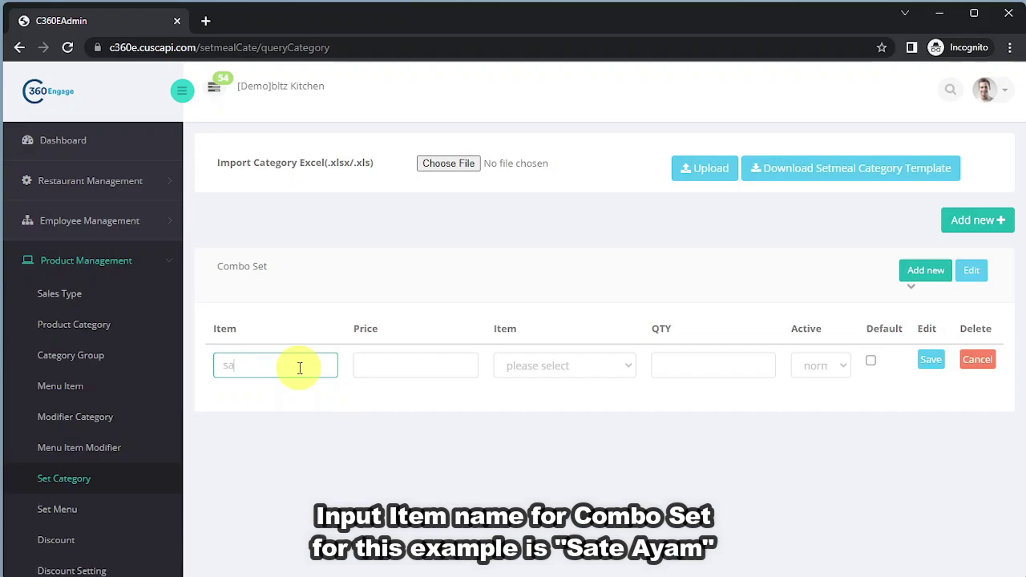
{"action": "key", "text": "BackSpace"}
{"action": "key", "text": "BackSpace"}
{"action": "type", "text": "Sate "}
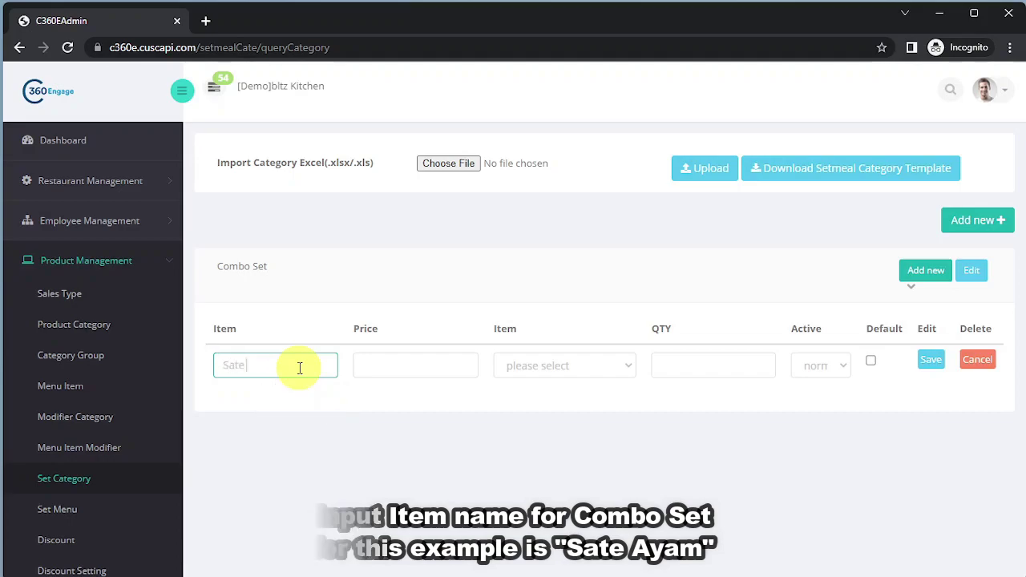
{"action": "type", "text": "Ayam"}
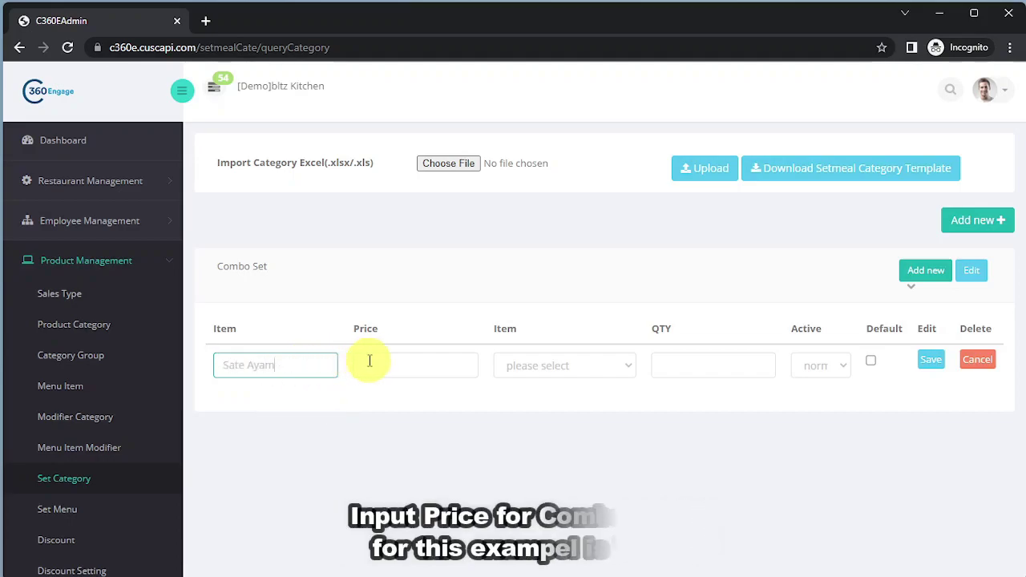
{"action": "left_click", "coordinate": [385, 366]}
{"action": "type", "text": "0"}
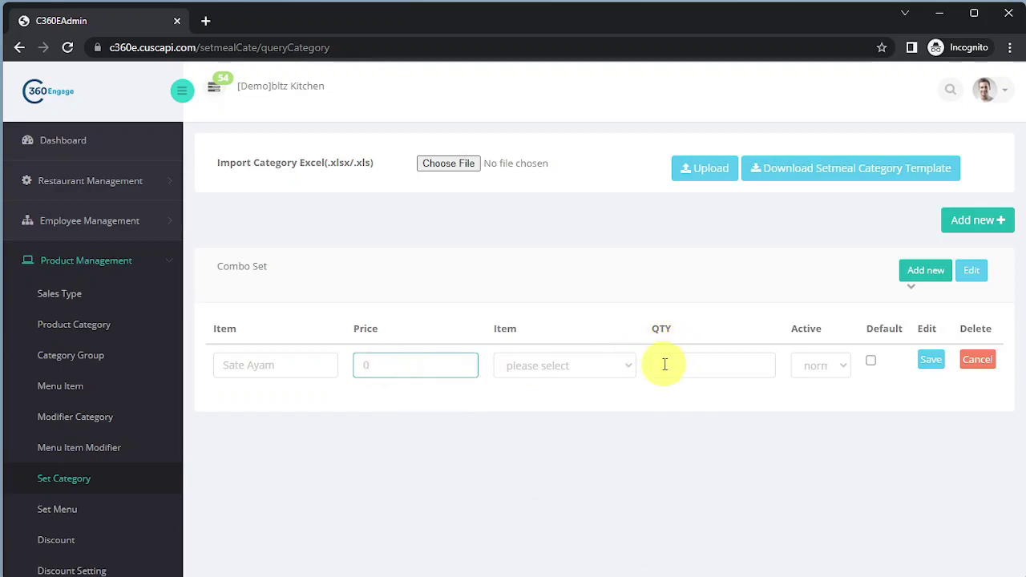
Link the item to the Sate Ayam menu item with QTY 1 and save
{"action": "left_click", "coordinate": [629, 371]}
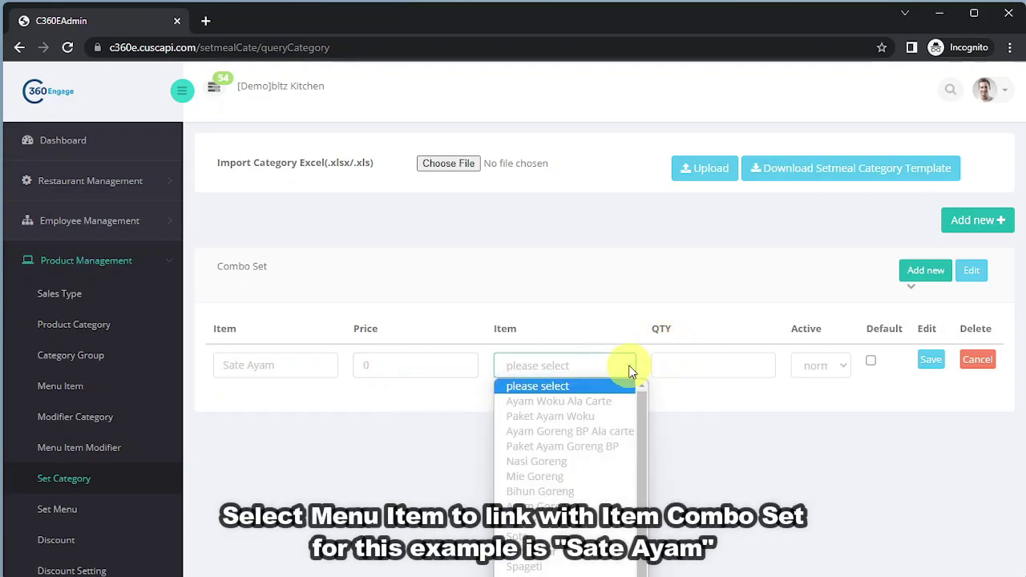
{"action": "scroll", "coordinate": [565, 529], "scroll_direction": "down", "scroll_amount": 2}
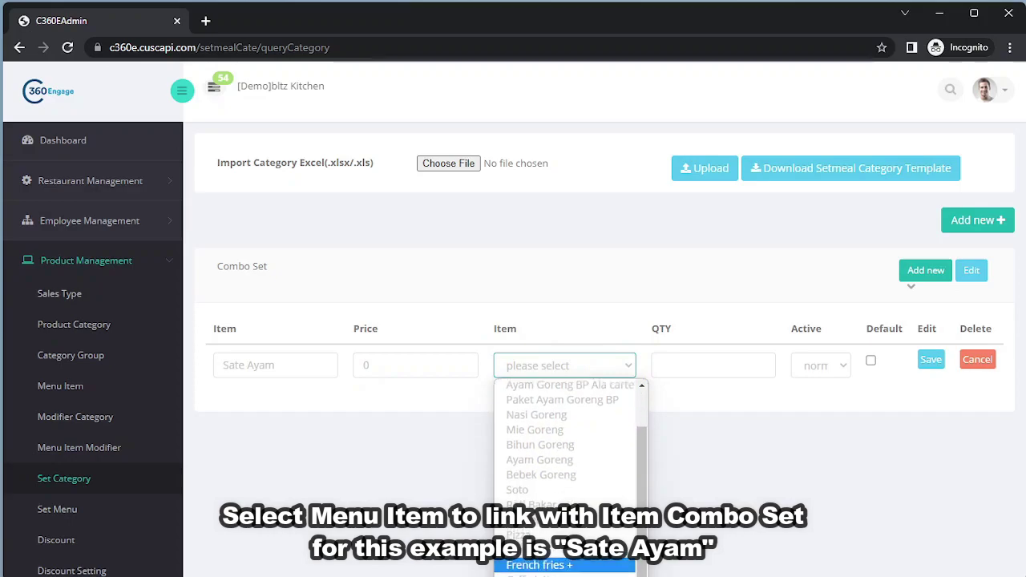
{"action": "left_click", "coordinate": [529, 552]}
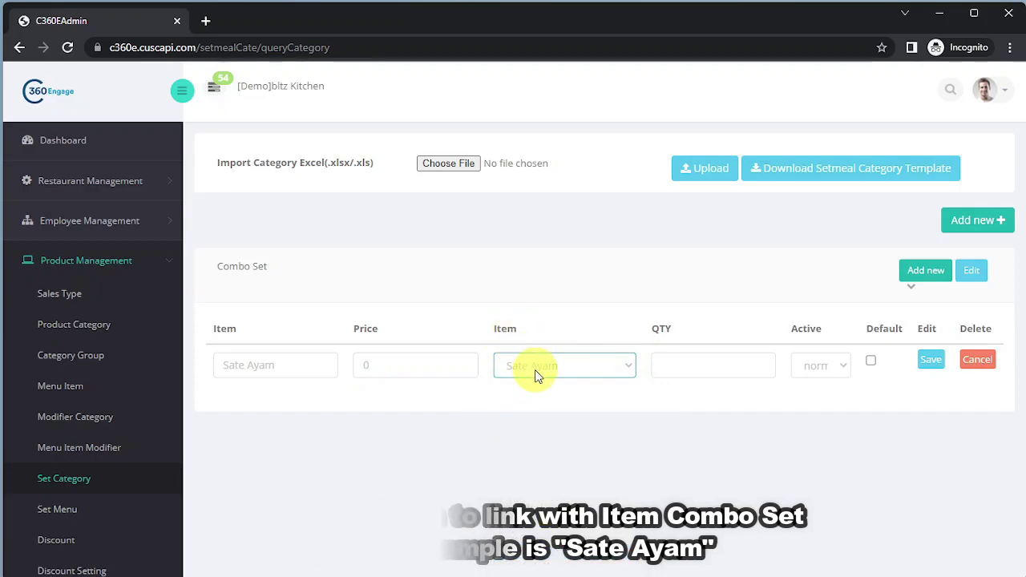
{"action": "left_click", "coordinate": [687, 371]}
{"action": "type", "text": "1"}
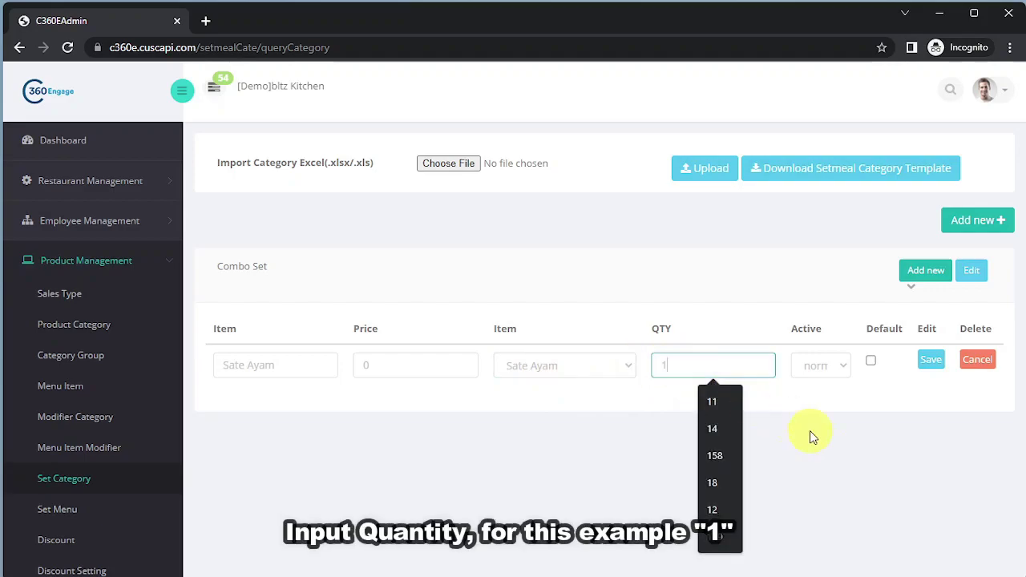
{"action": "left_click", "coordinate": [931, 363]}
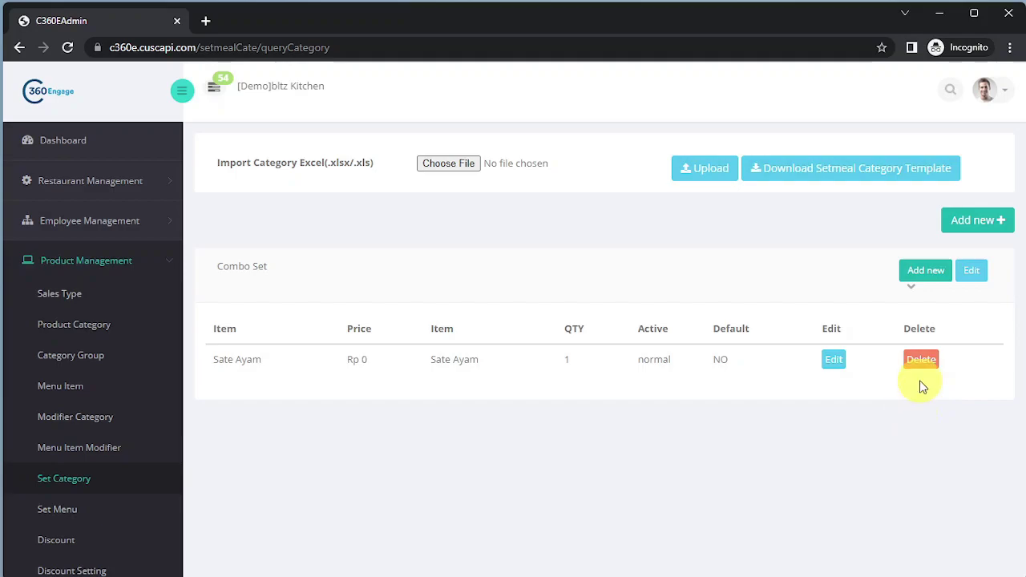
Add Teh Manis to Combo Set at price 0, linked to Sweet Tea, QTY 1
{"action": "left_click", "coordinate": [923, 272]}
{"action": "left_click", "coordinate": [271, 364]}
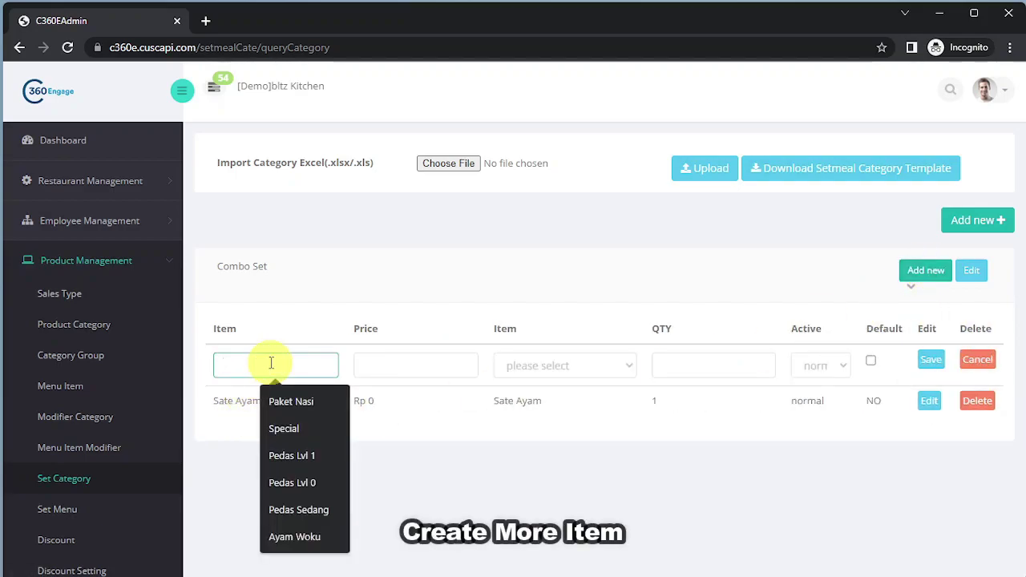
{"action": "type", "text": "Teh Manis"}
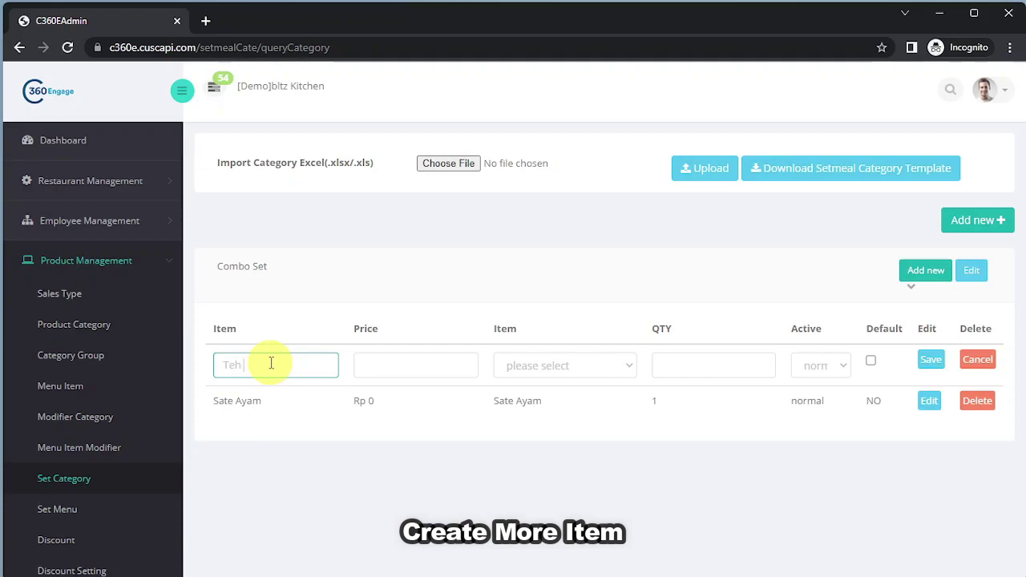
{"action": "left_click", "coordinate": [387, 365]}
{"action": "type", "text": "0"}
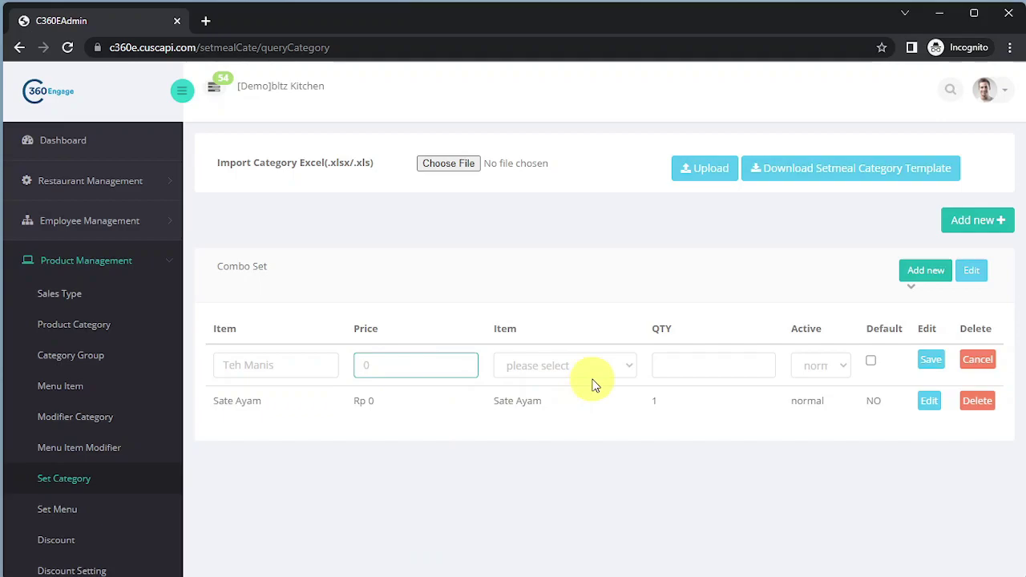
{"action": "left_click", "coordinate": [605, 367]}
{"action": "scroll", "coordinate": [625, 466], "scroll_direction": "down", "scroll_amount": 2}
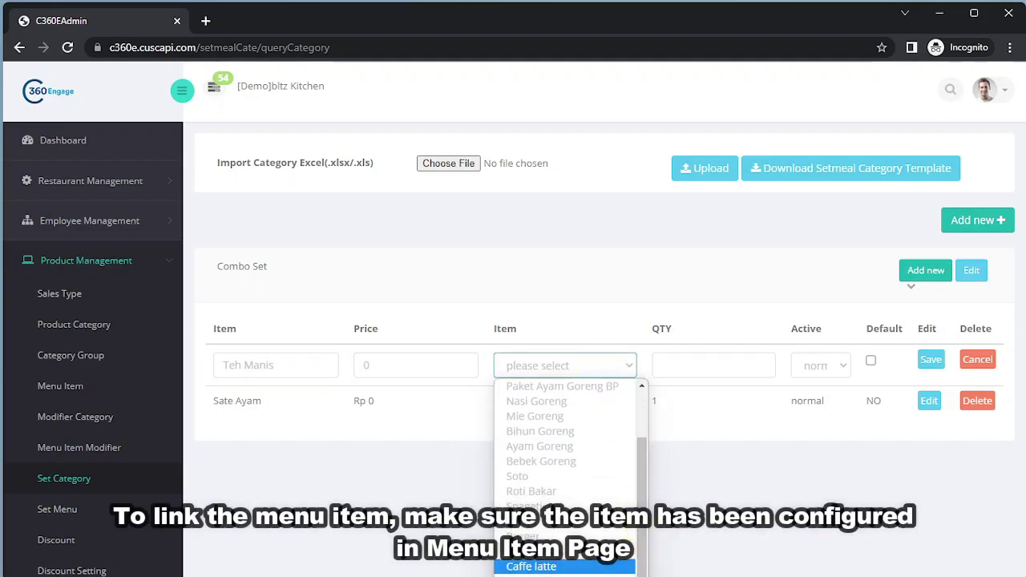
{"action": "left_click", "coordinate": [525, 521]}
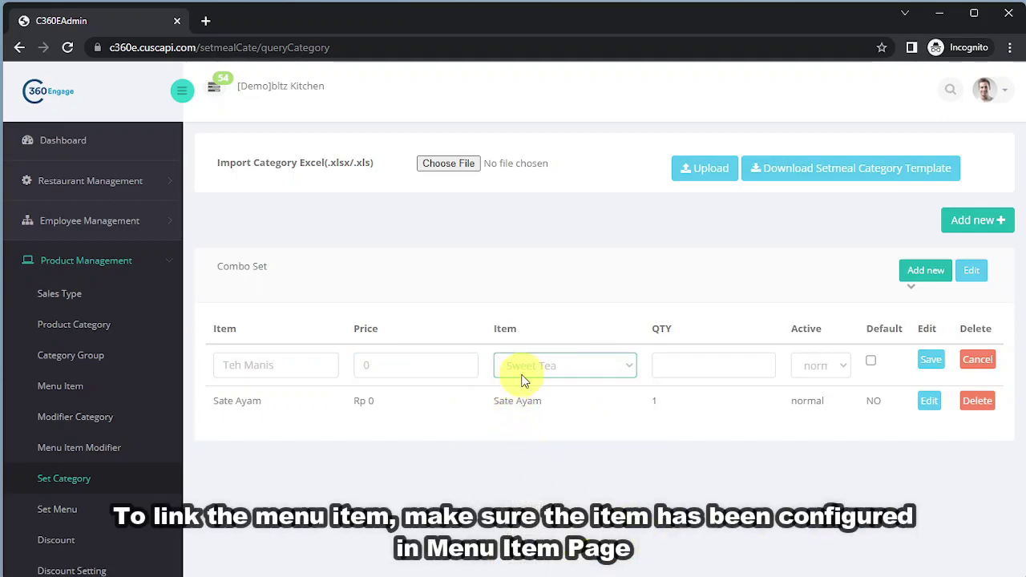
{"action": "left_click", "coordinate": [714, 364]}
{"action": "type", "text": "1"}
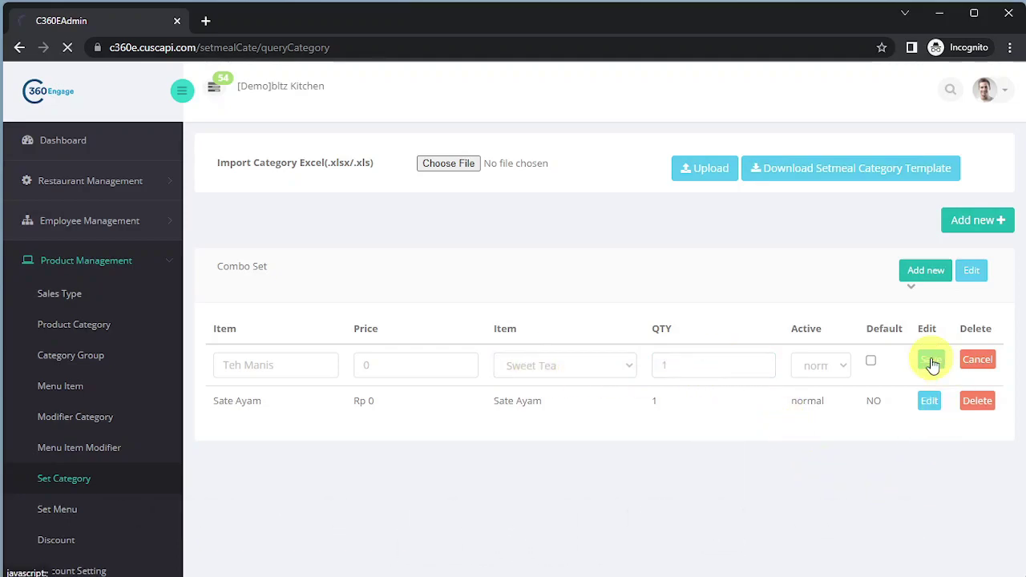
{"action": "left_click", "coordinate": [930, 360]}
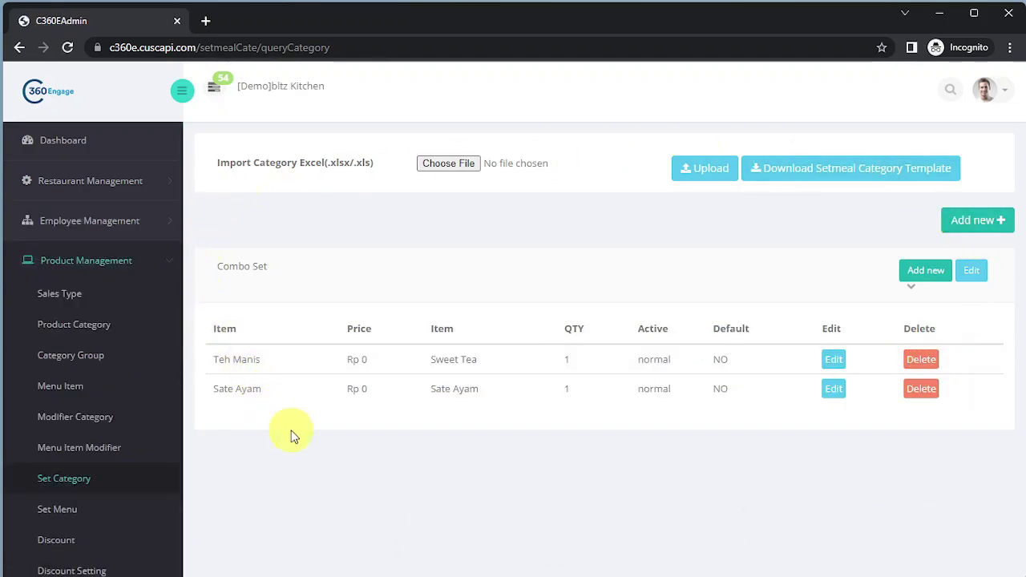
{"action": "left_click_drag", "start_coordinate": [269, 267], "coordinate": [213, 264]}
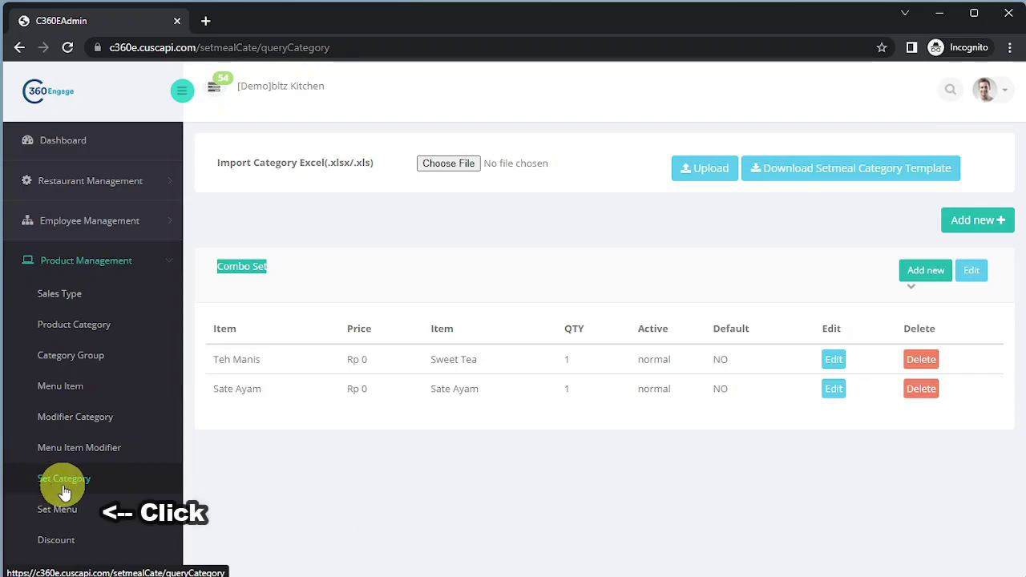
Start set menu 'Combo Set 1', described 'Sate ayam + Teh Manis', priced 30000
{"action": "left_click", "coordinate": [58, 512]}
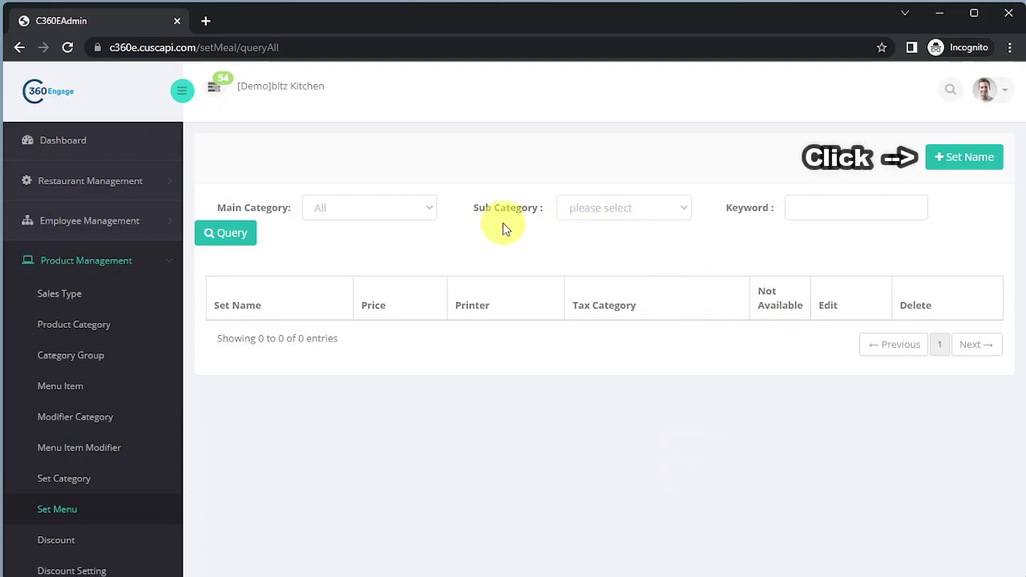
{"action": "left_click", "coordinate": [989, 160]}
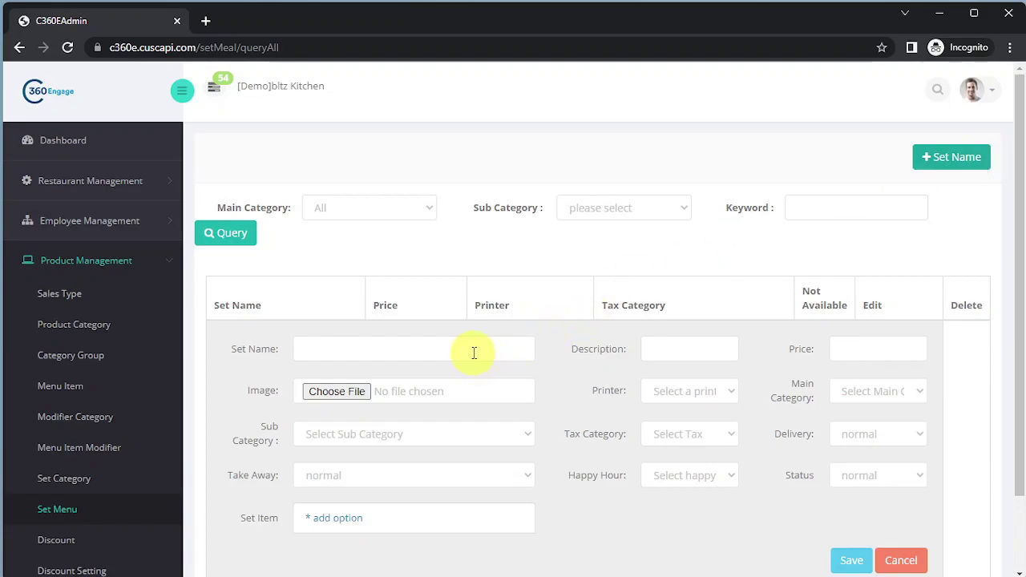
{"action": "left_click", "coordinate": [473, 348]}
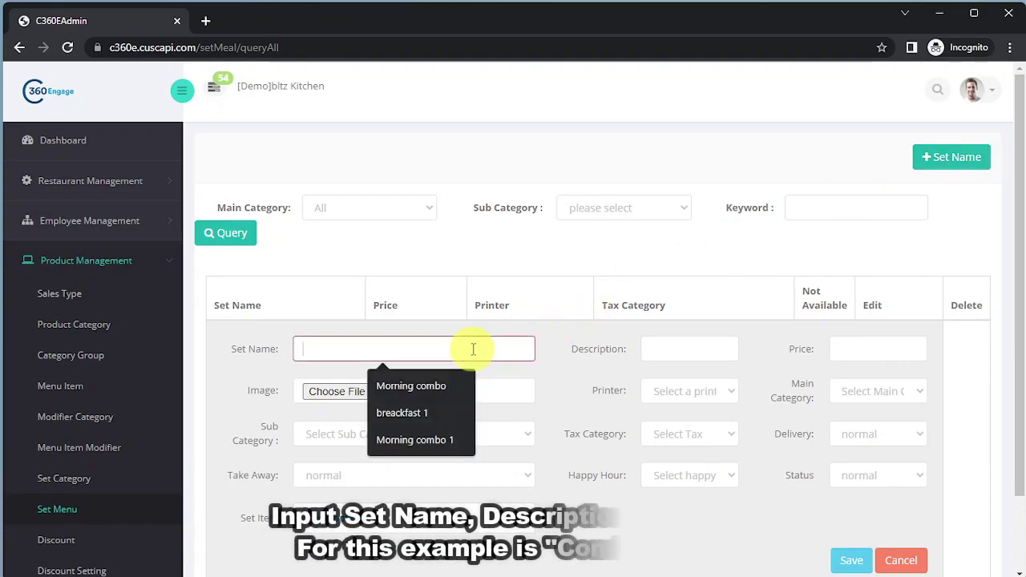
{"action": "type", "text": "Combo Set 1"}
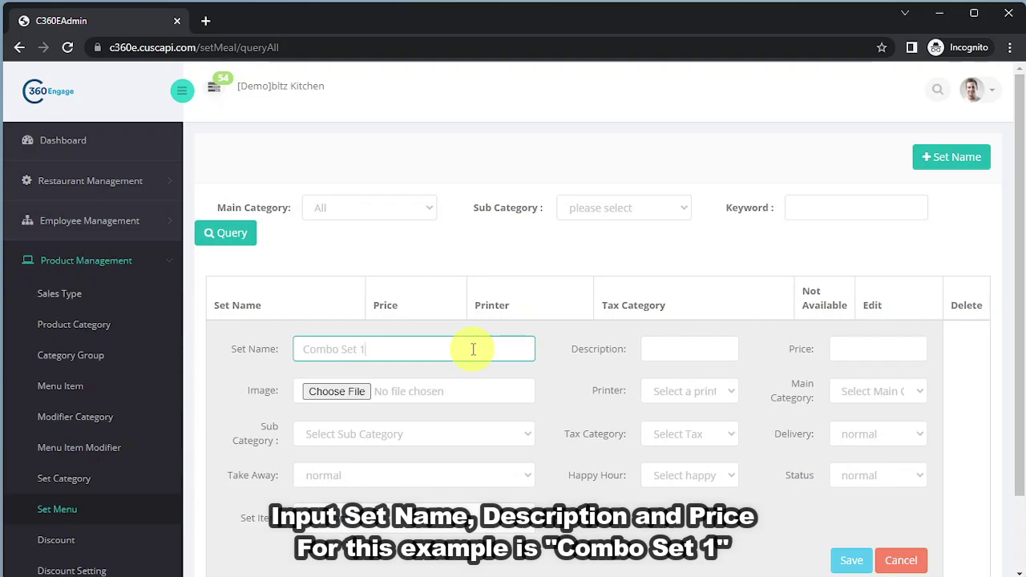
{"action": "left_click", "coordinate": [694, 352]}
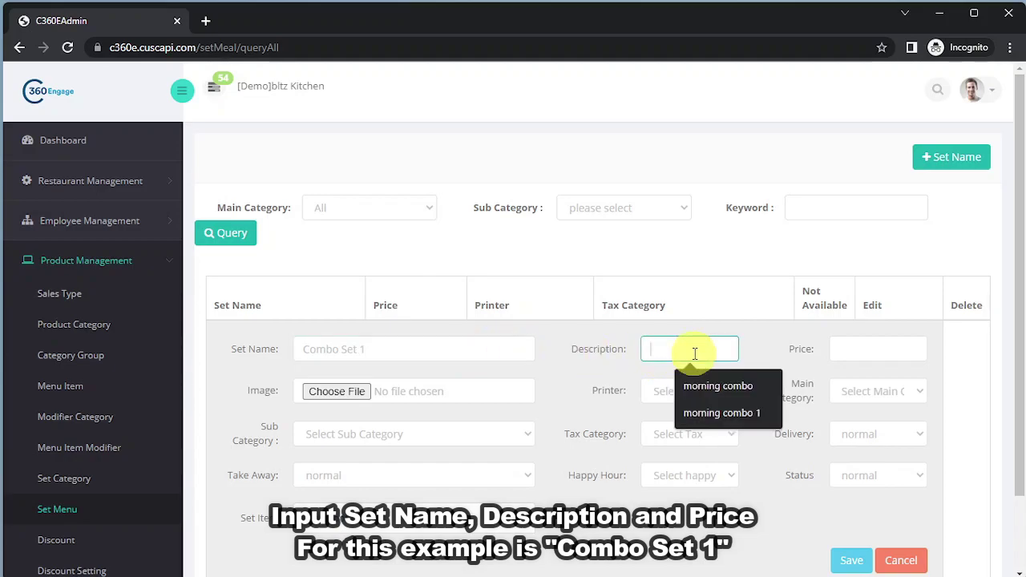
{"action": "type", "text": "S"}
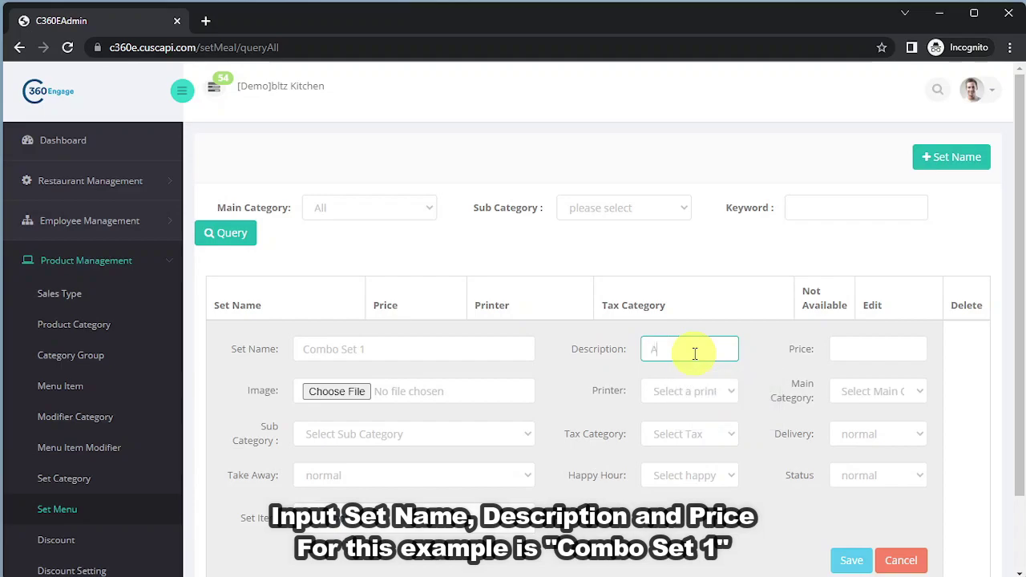
{"action": "type", "text": "ate"}
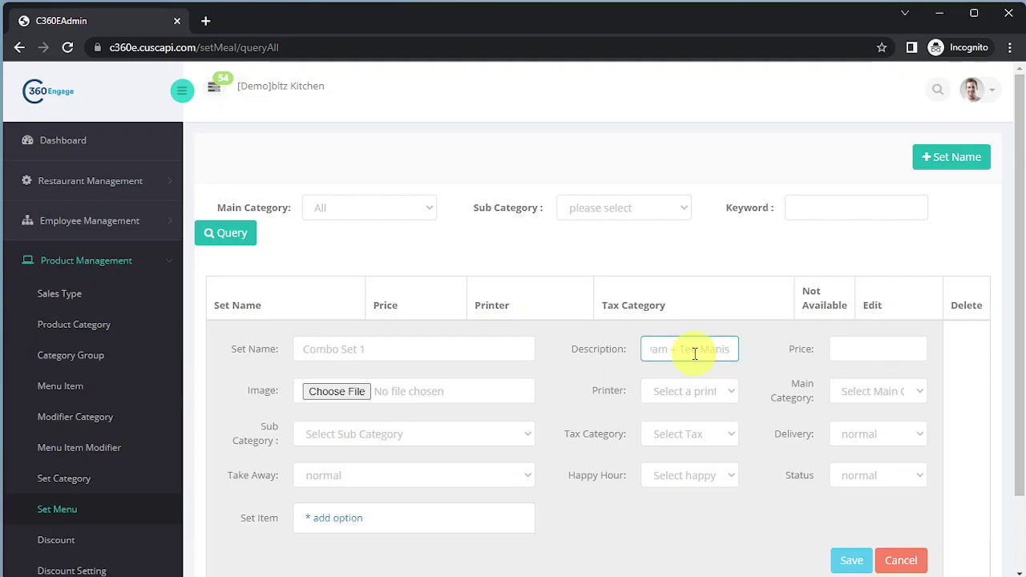
{"action": "left_click", "coordinate": [846, 349]}
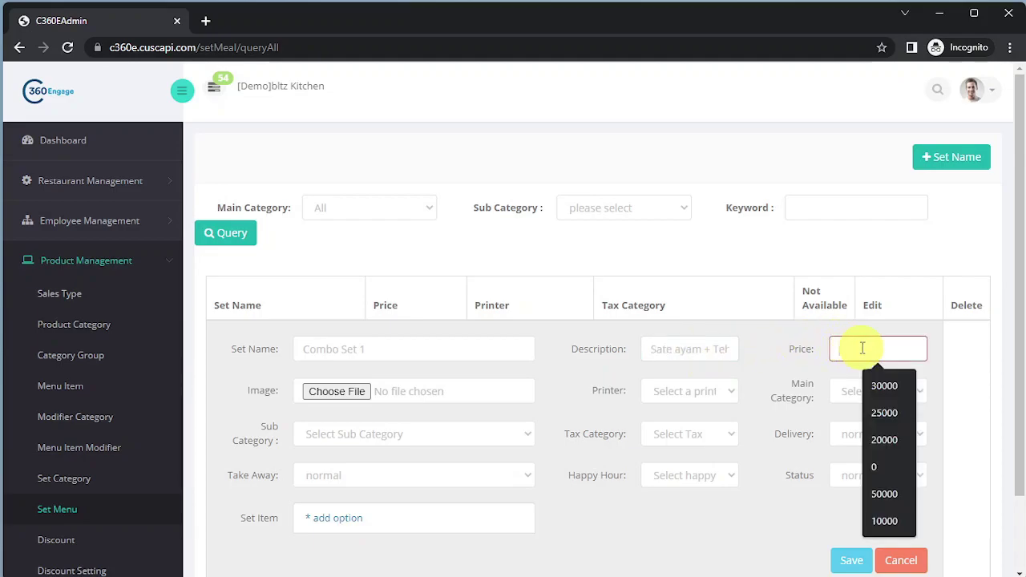
{"action": "type", "text": "30000"}
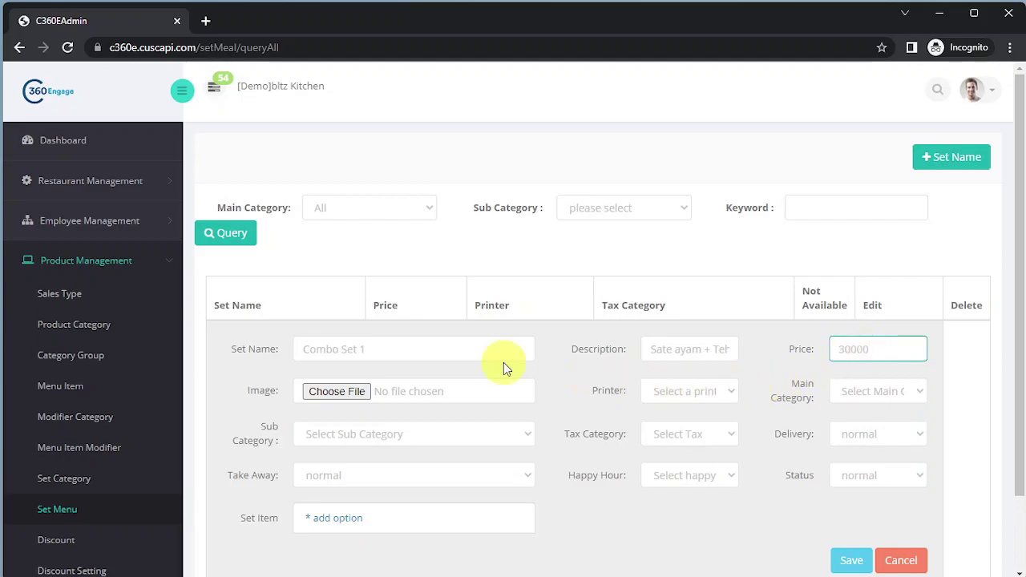
Give Combo Set 1 printer B&F, categories Combo Cat / Combo 1 cat, and PB1 +SVC tax
{"action": "left_click", "coordinate": [715, 391]}
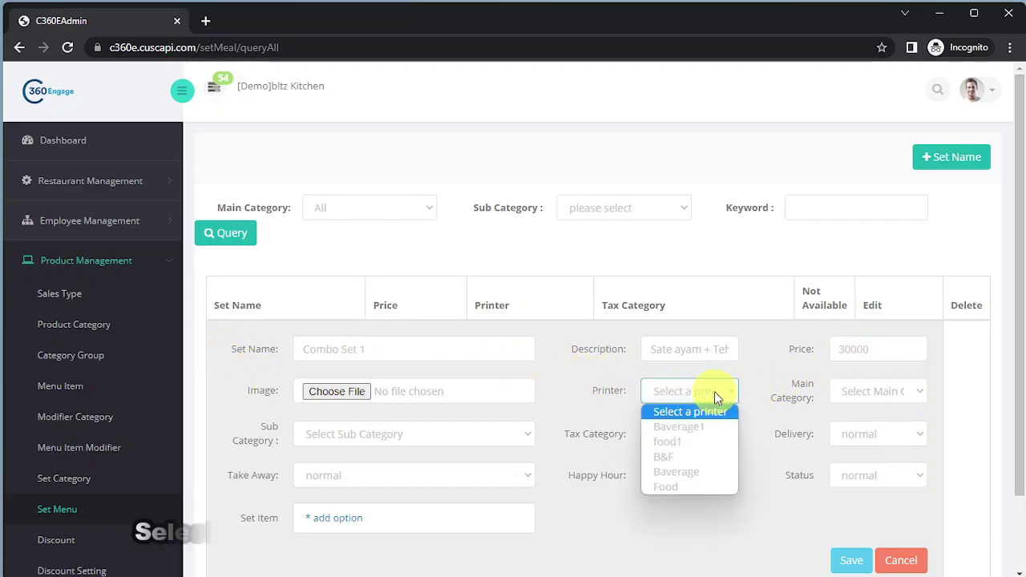
{"action": "left_click", "coordinate": [706, 458]}
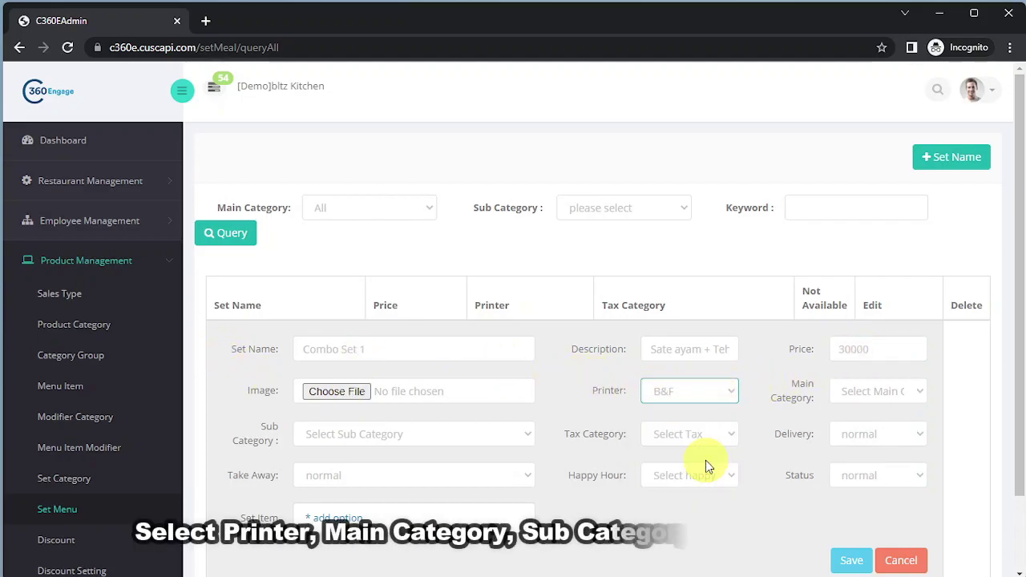
{"action": "left_click", "coordinate": [902, 393]}
{"action": "left_click", "coordinate": [906, 422]}
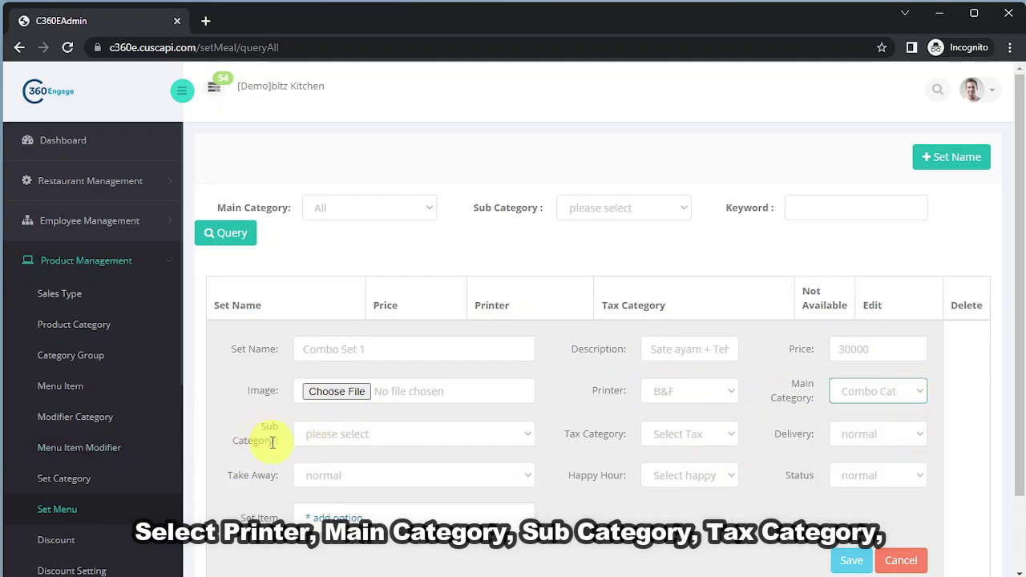
{"action": "left_click", "coordinate": [419, 434]}
{"action": "left_click", "coordinate": [370, 471]}
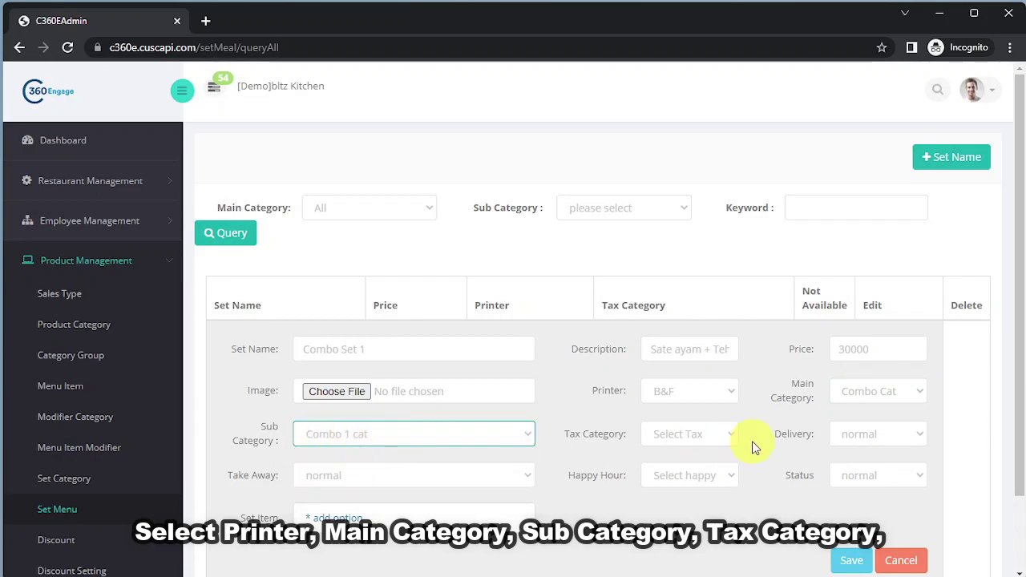
{"action": "left_click", "coordinate": [720, 434]}
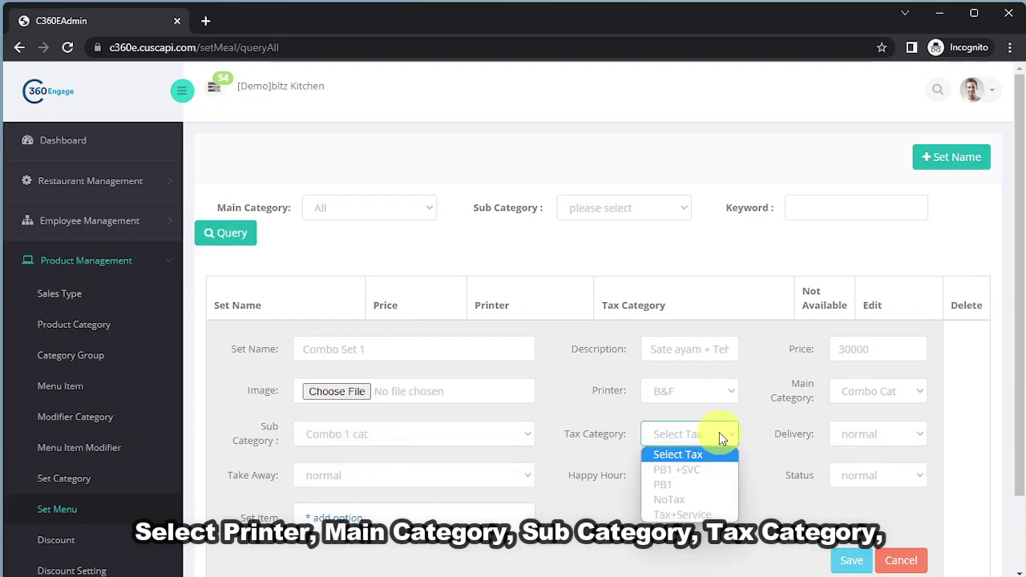
{"action": "left_click", "coordinate": [696, 472]}
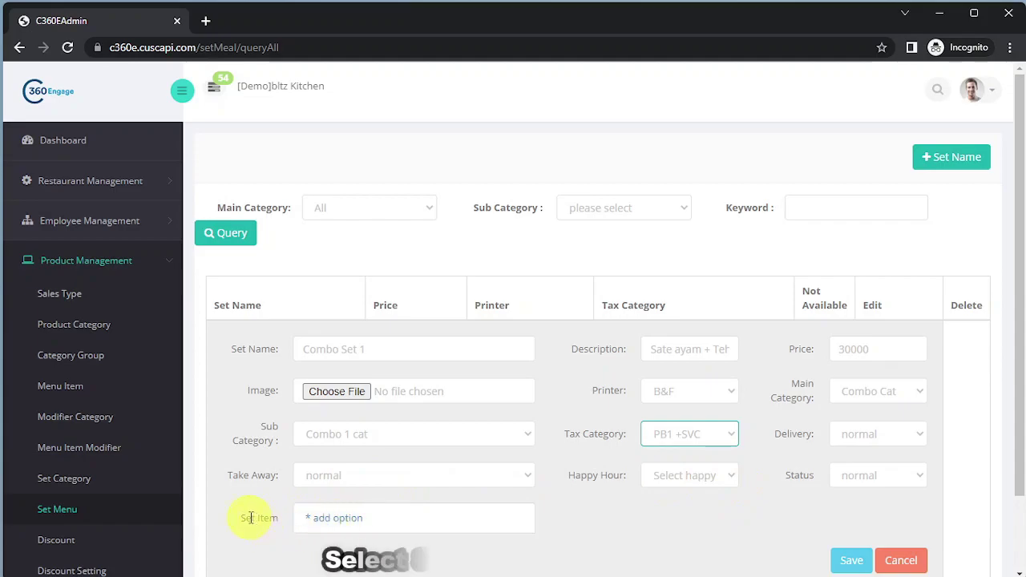
{"action": "left_click_drag", "start_coordinate": [240, 518], "coordinate": [278, 521]}
Add the Combo Set category to Combo Set 1's grouped set items
{"action": "left_click", "coordinate": [346, 519]}
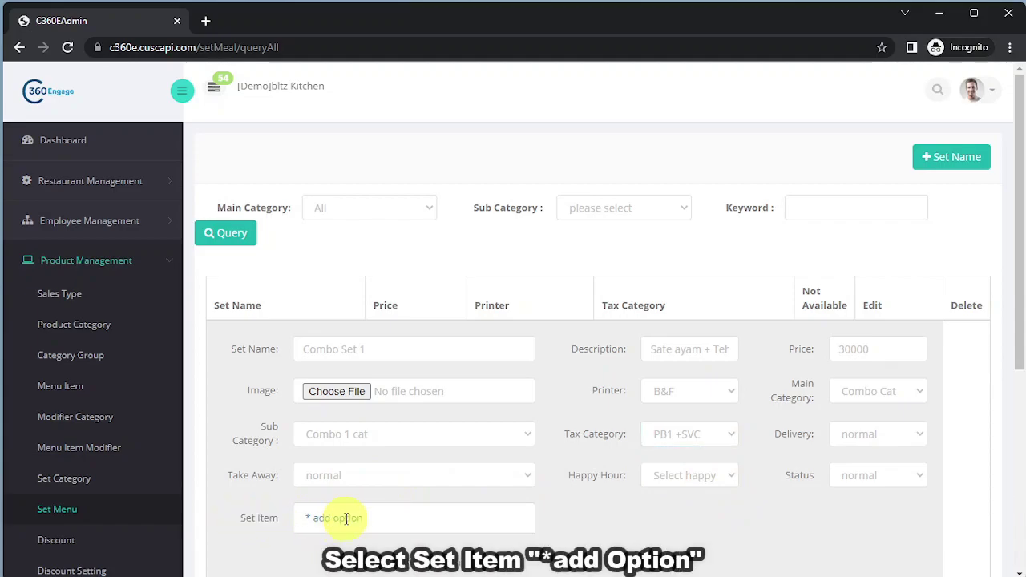
{"action": "scroll", "coordinate": [750, 496], "scroll_direction": "down", "scroll_amount": 3}
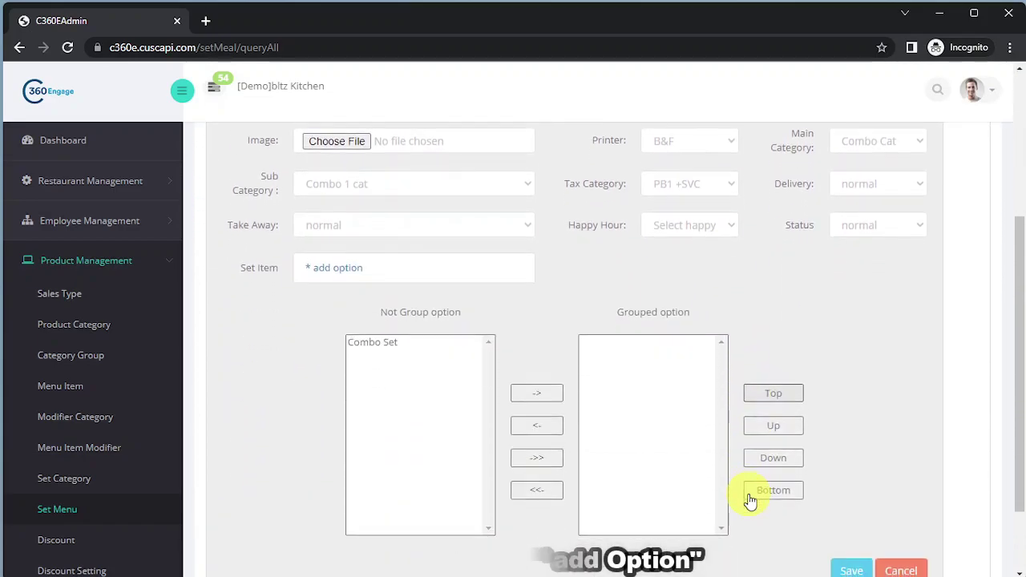
{"action": "left_click", "coordinate": [379, 344]}
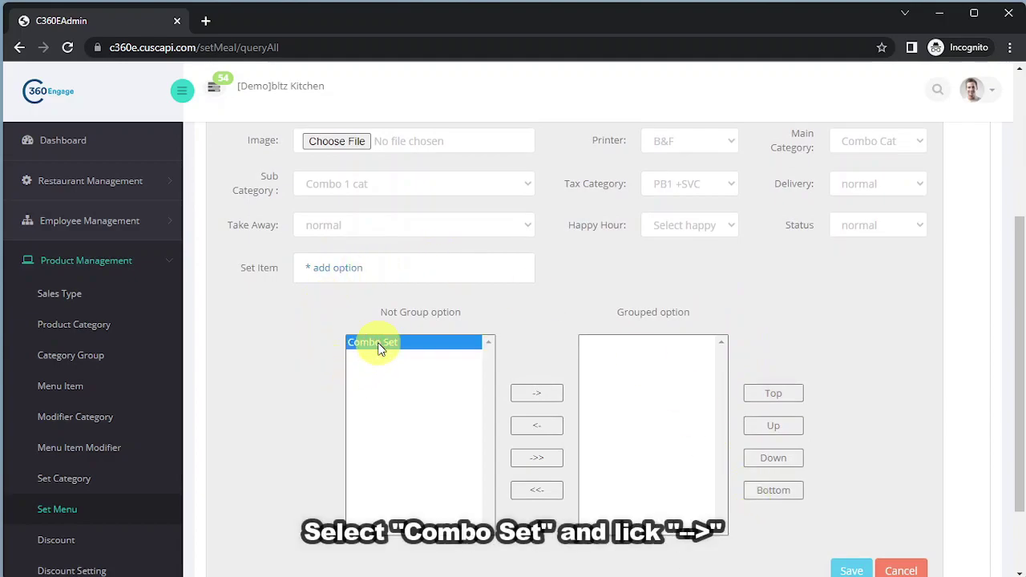
{"action": "left_click", "coordinate": [538, 393]}
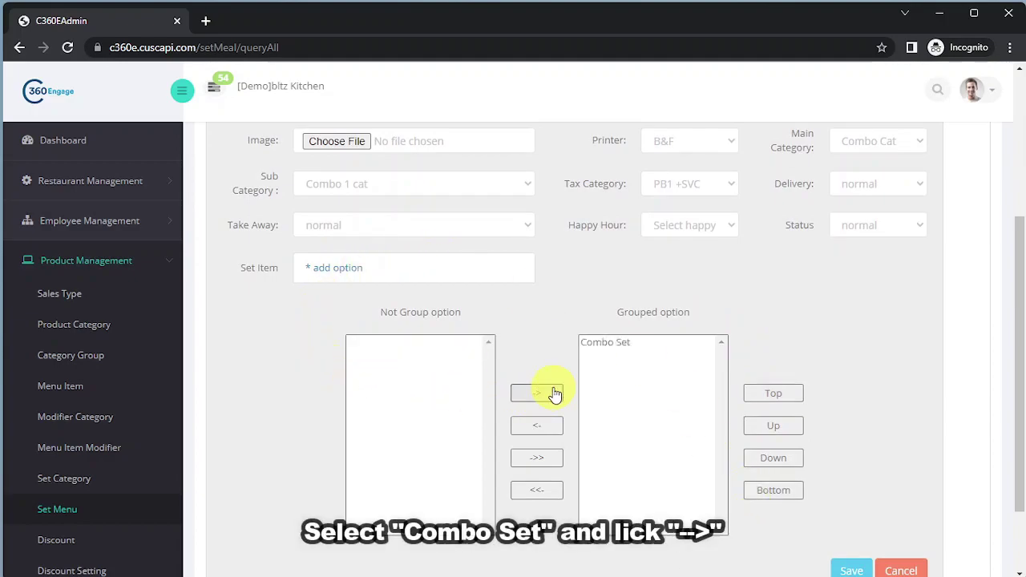
Save Combo Set 1 and confirm syncing it to the revenue center
{"action": "scroll", "coordinate": [840, 460], "scroll_direction": "down", "scroll_amount": 1}
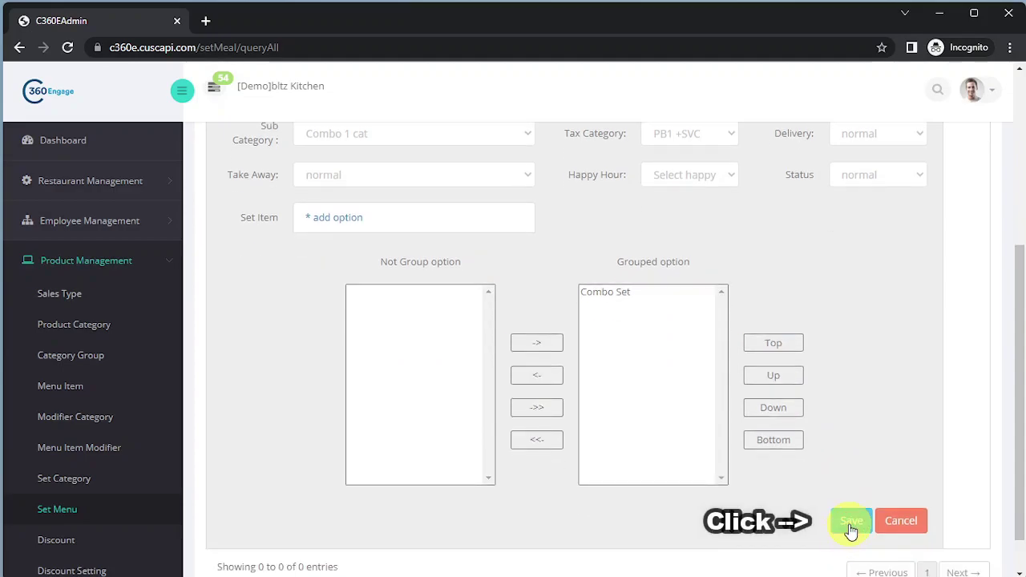
{"action": "left_click", "coordinate": [850, 523]}
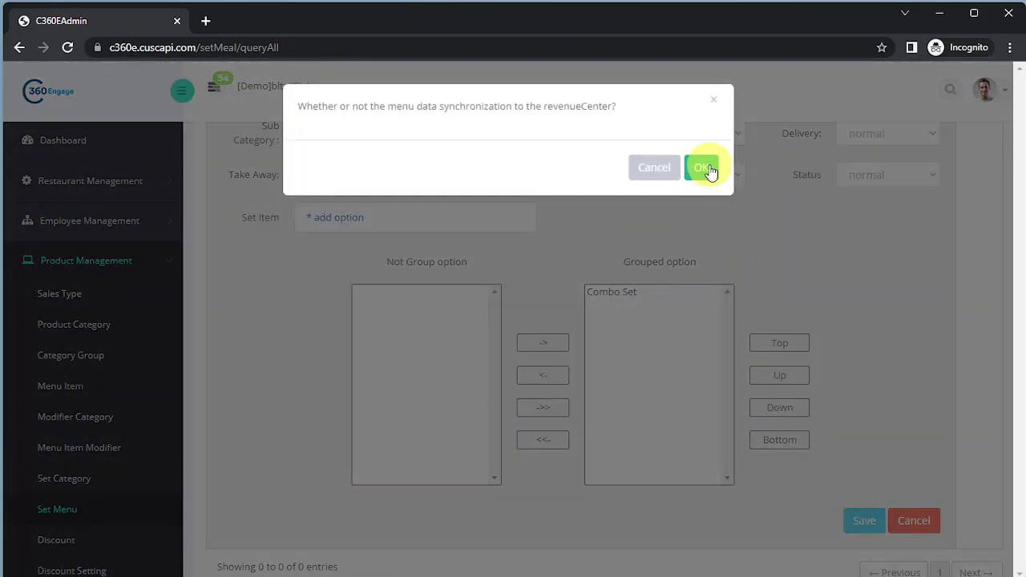
{"action": "left_click", "coordinate": [704, 169]}
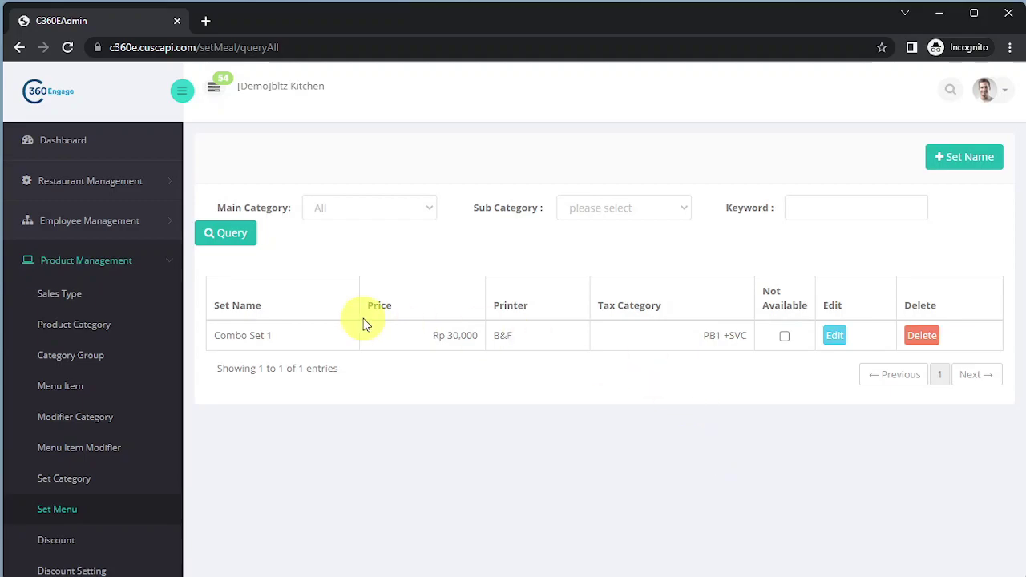
Check the Combo cat 1 category name and the Roti Bakar and Teh Susu rows in Excel
{"action": "left_click", "coordinate": [65, 479]}
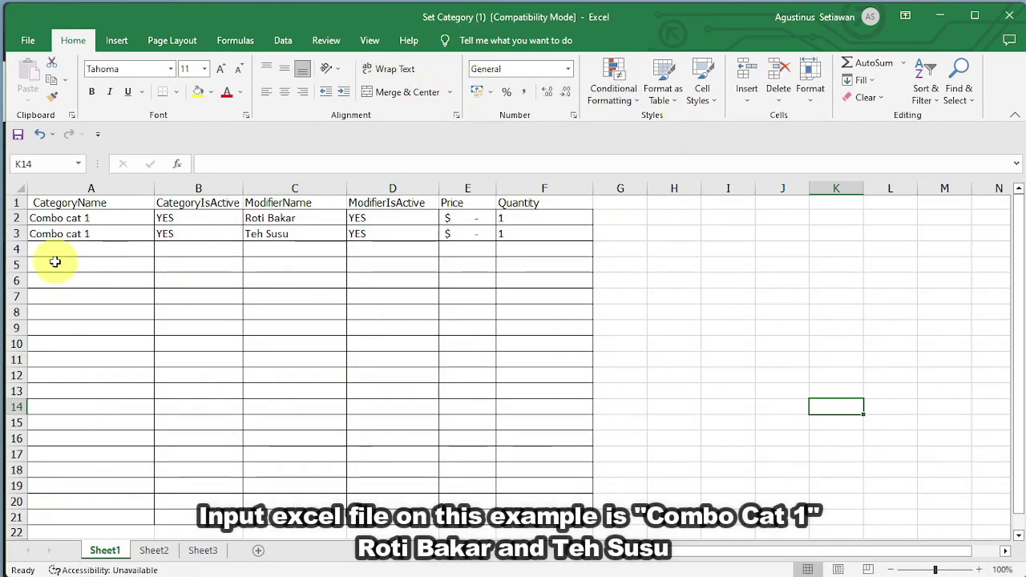
{"action": "left_click", "coordinate": [71, 219]}
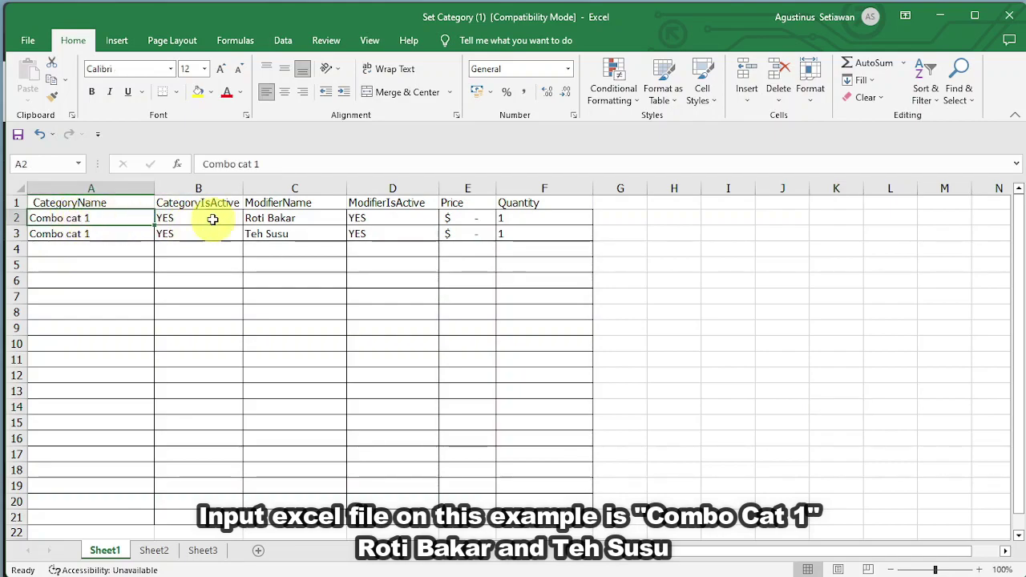
{"action": "left_click", "coordinate": [315, 223]}
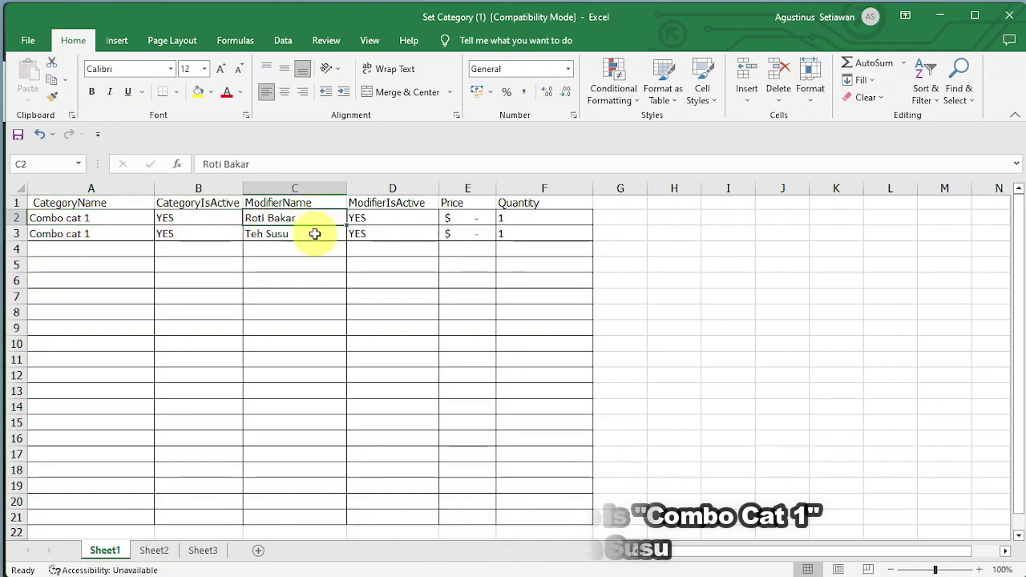
{"action": "left_click", "coordinate": [314, 233]}
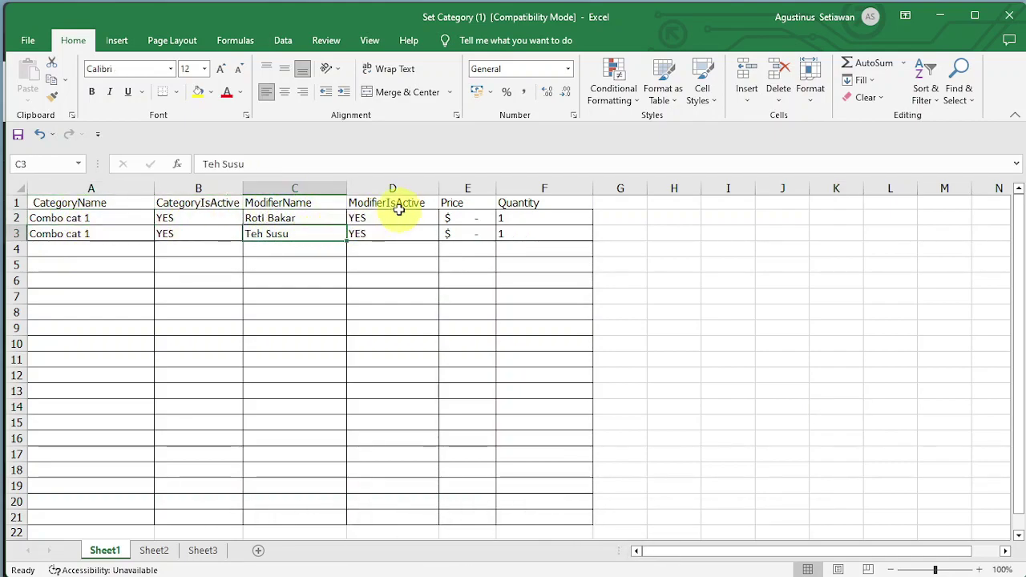
Re-enter the price cells E2 and E3, then save the Set Category (1) spreadsheet
{"action": "left_click", "coordinate": [471, 220]}
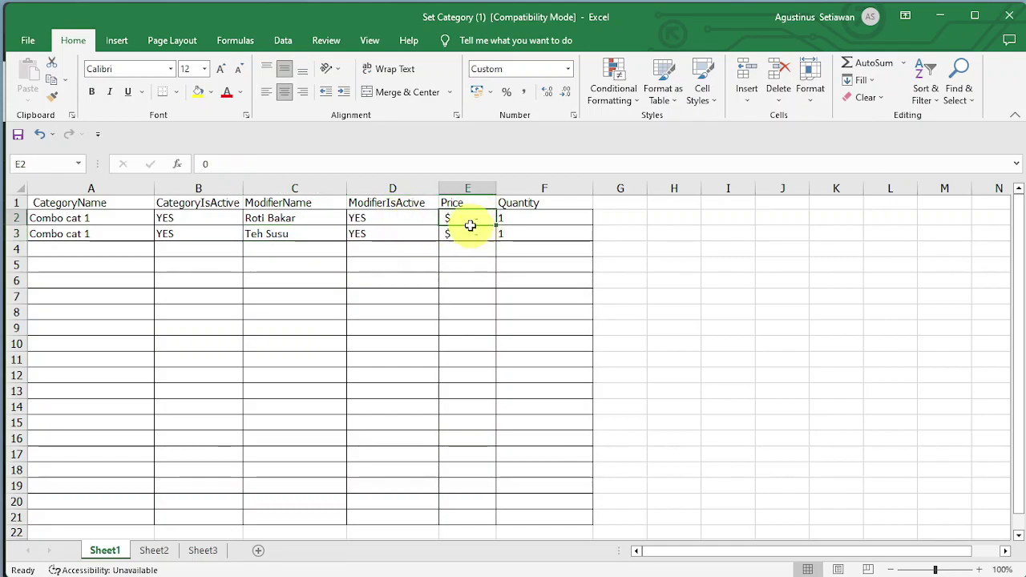
{"action": "key", "text": "F2"}
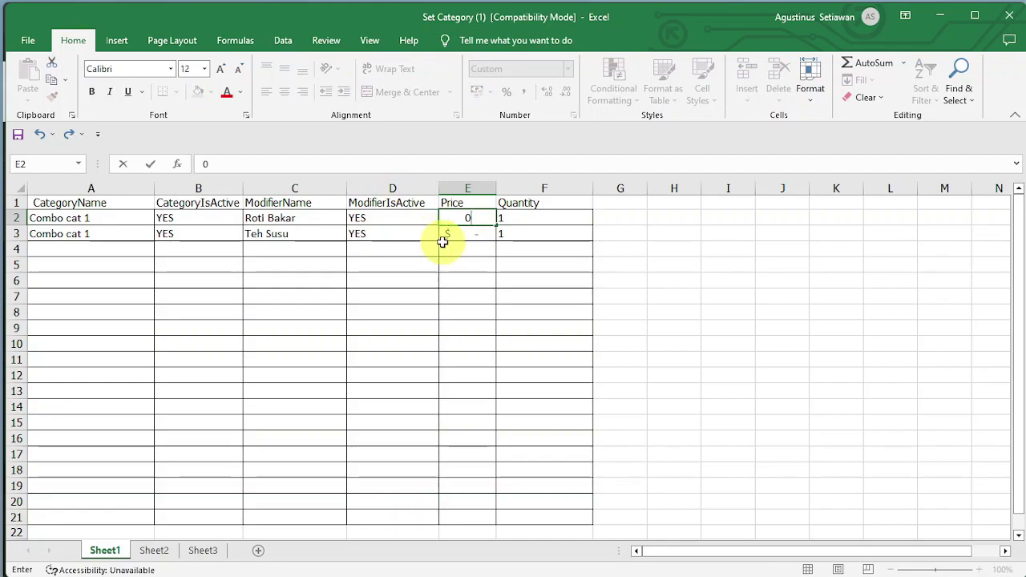
{"action": "double_click", "coordinate": [467, 238]}
{"action": "left_click", "coordinate": [542, 268]}
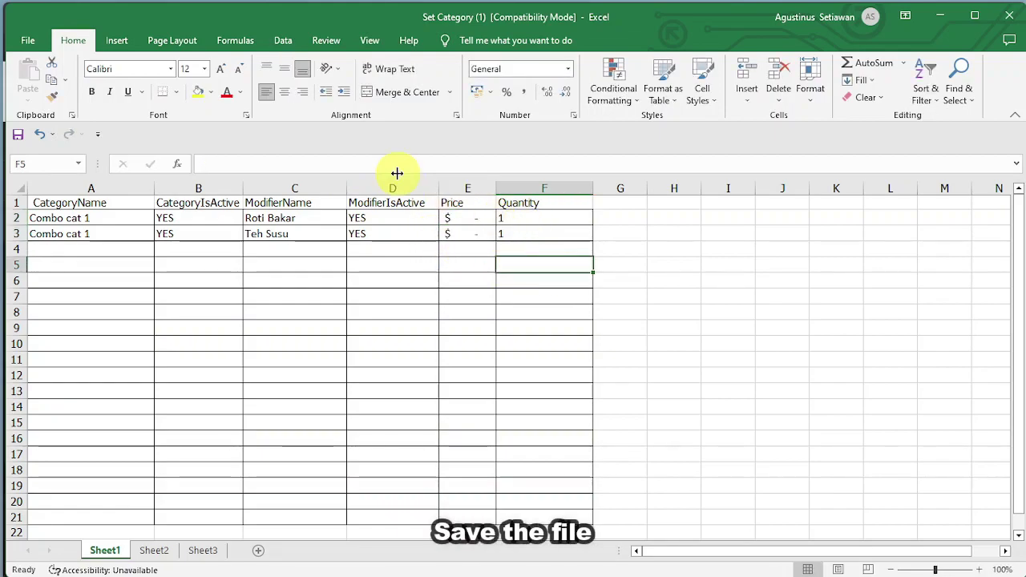
{"action": "left_click", "coordinate": [19, 136]}
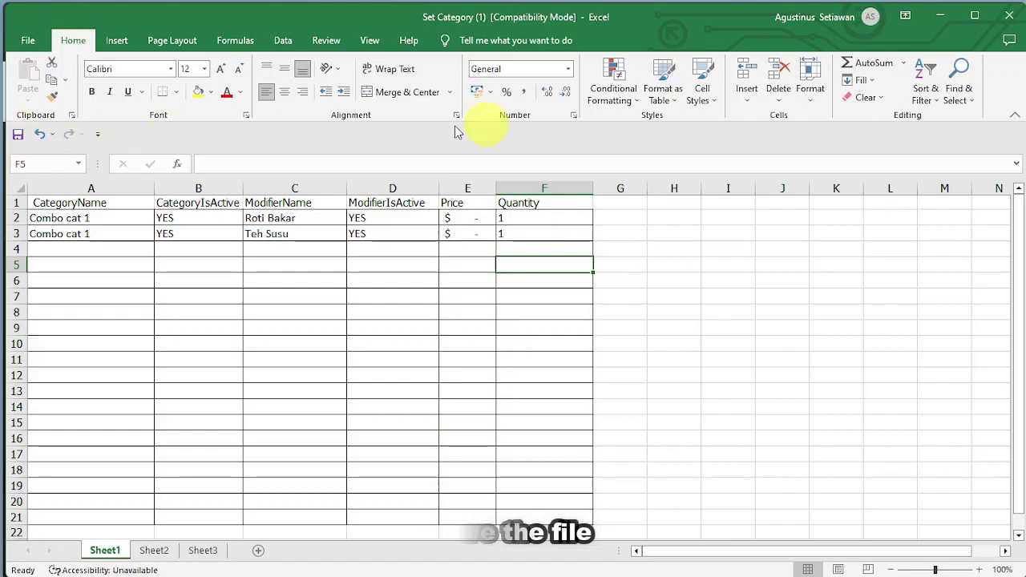
Upload Set Category (1) from Downloads as the set category import
{"action": "left_click", "coordinate": [940, 17]}
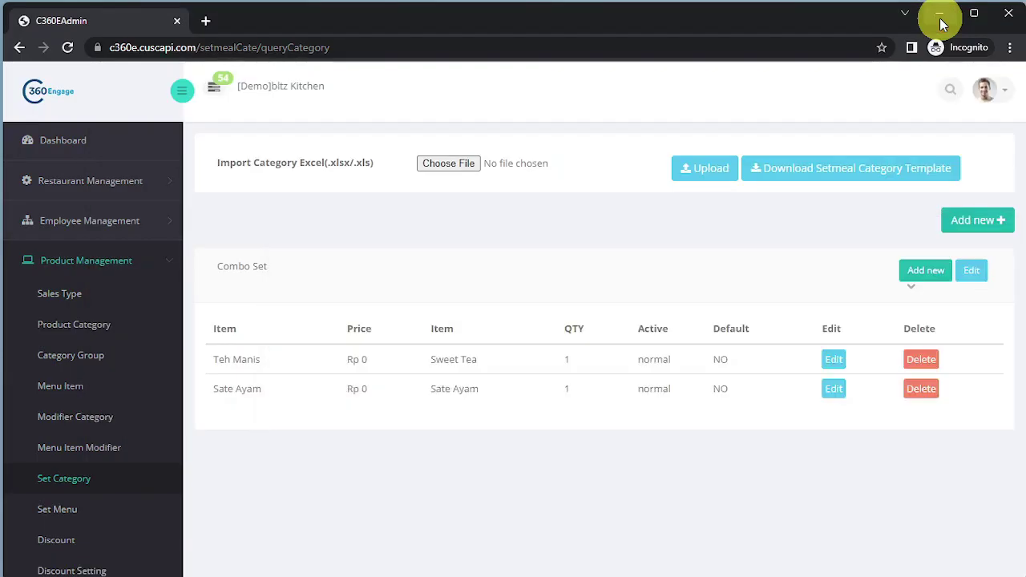
{"action": "left_click", "coordinate": [468, 166]}
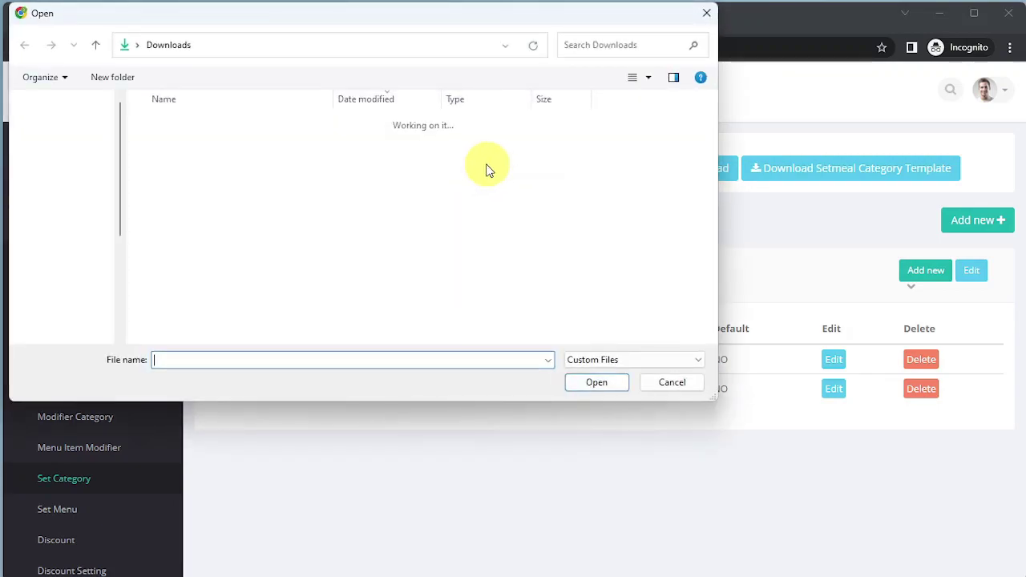
{"action": "left_click", "coordinate": [220, 146]}
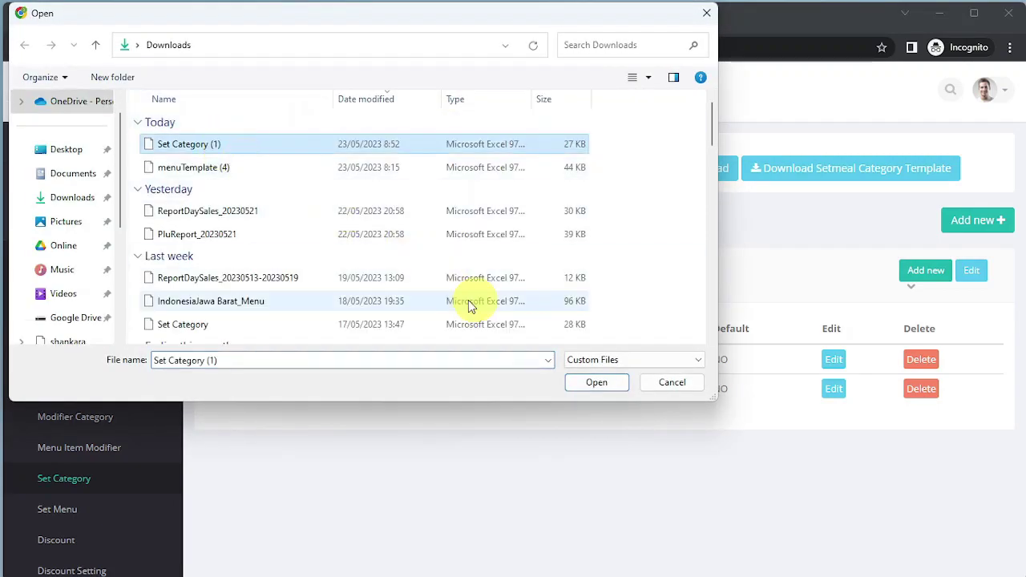
{"action": "left_click", "coordinate": [597, 382]}
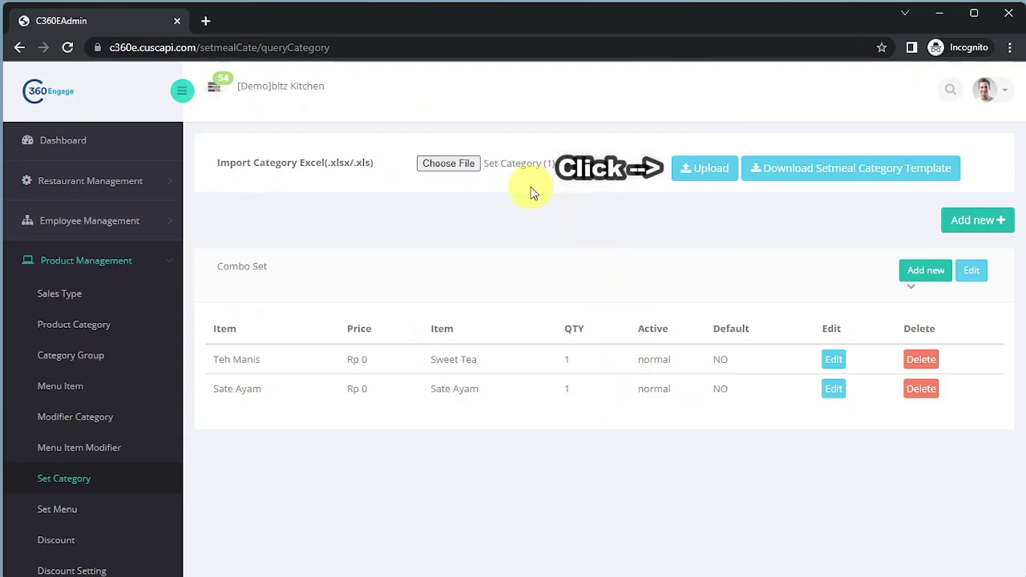
{"action": "left_click", "coordinate": [699, 169]}
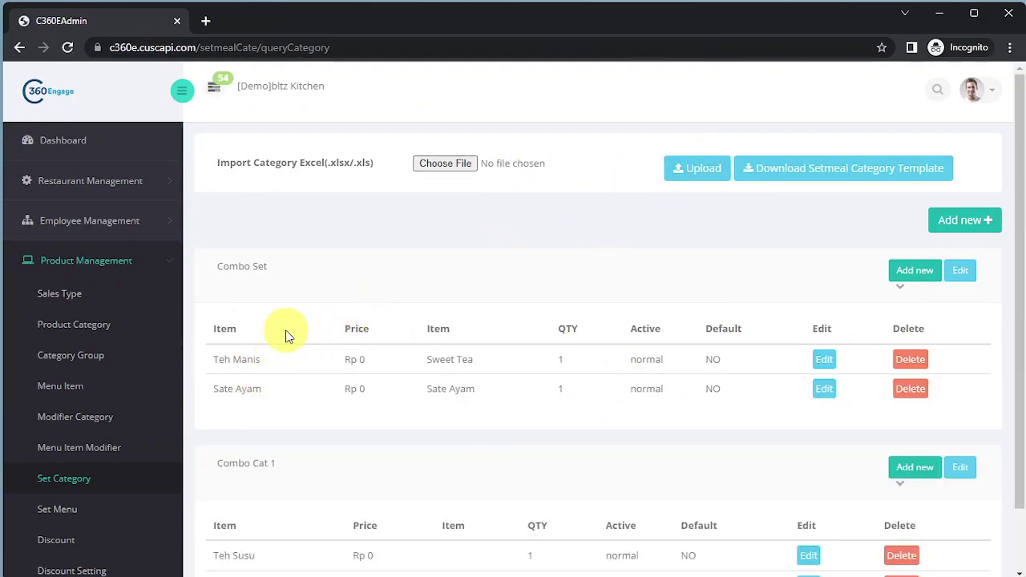
Review the new Combo Cat 1 category and its Teh Susu and Roti Bakar items
{"action": "scroll", "coordinate": [413, 469], "scroll_direction": "down", "scroll_amount": 1}
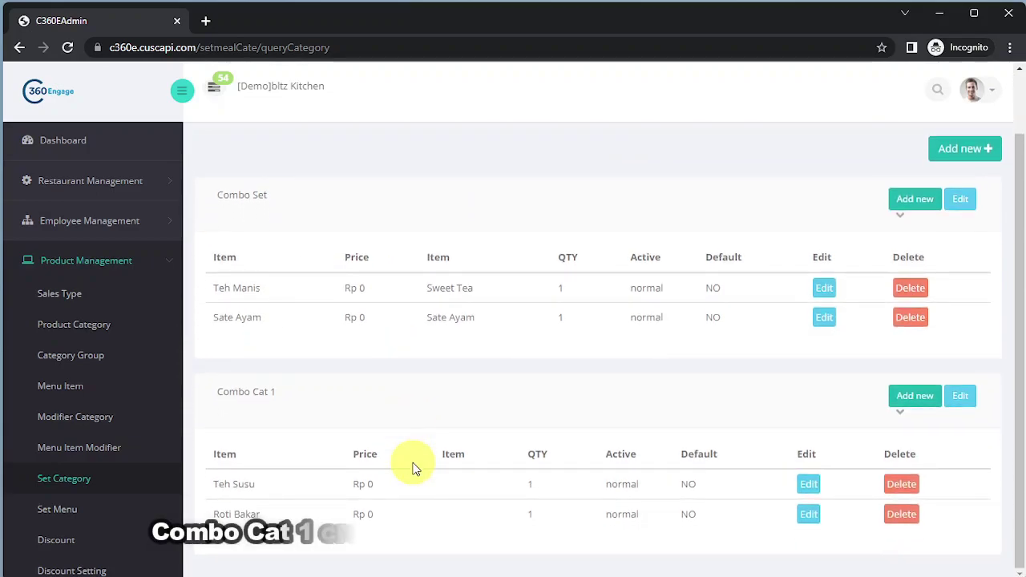
{"action": "left_click_drag", "start_coordinate": [220, 393], "coordinate": [289, 405]}
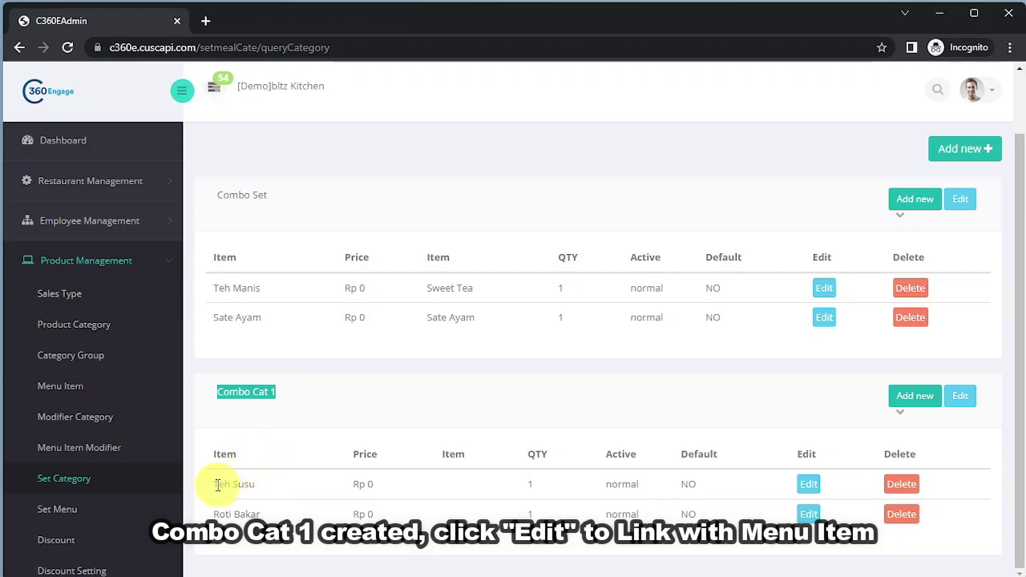
{"action": "left_click_drag", "start_coordinate": [215, 485], "coordinate": [269, 485]}
{"action": "left_click_drag", "start_coordinate": [211, 514], "coordinate": [262, 515]}
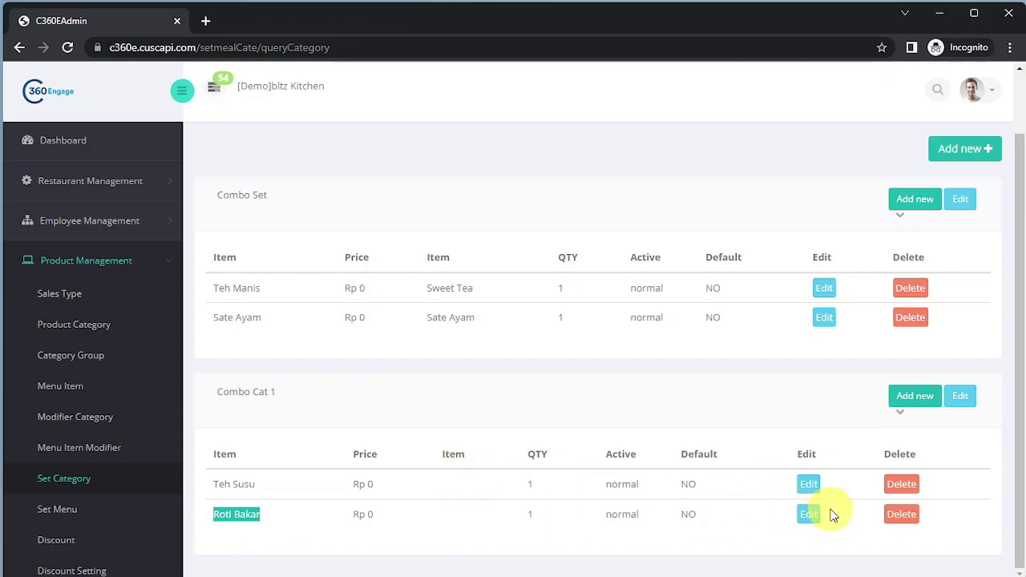
Link the Teh Susu row to the Milk Tea menu item and save it
{"action": "left_click", "coordinate": [808, 484]}
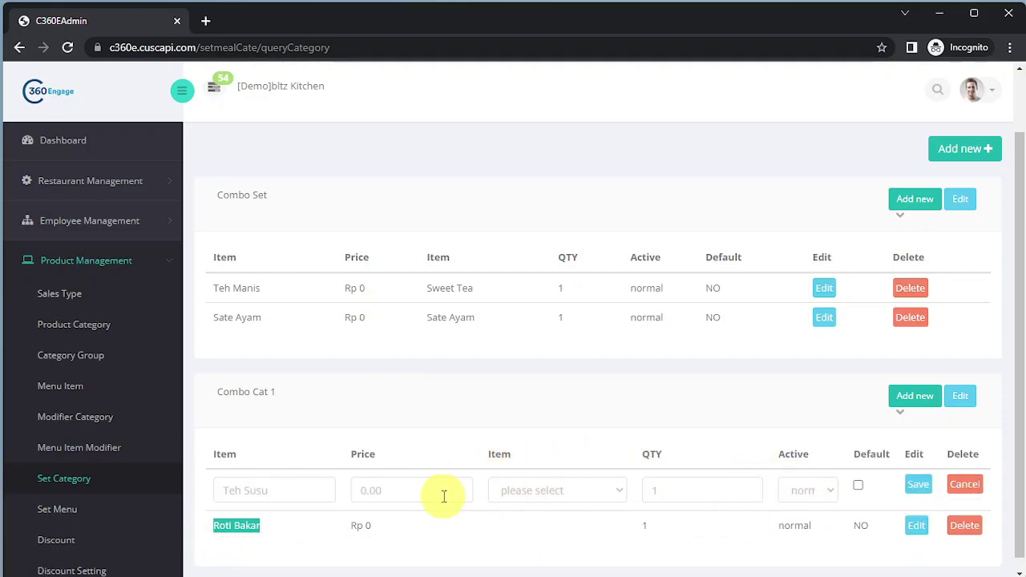
{"action": "left_click", "coordinate": [614, 490]}
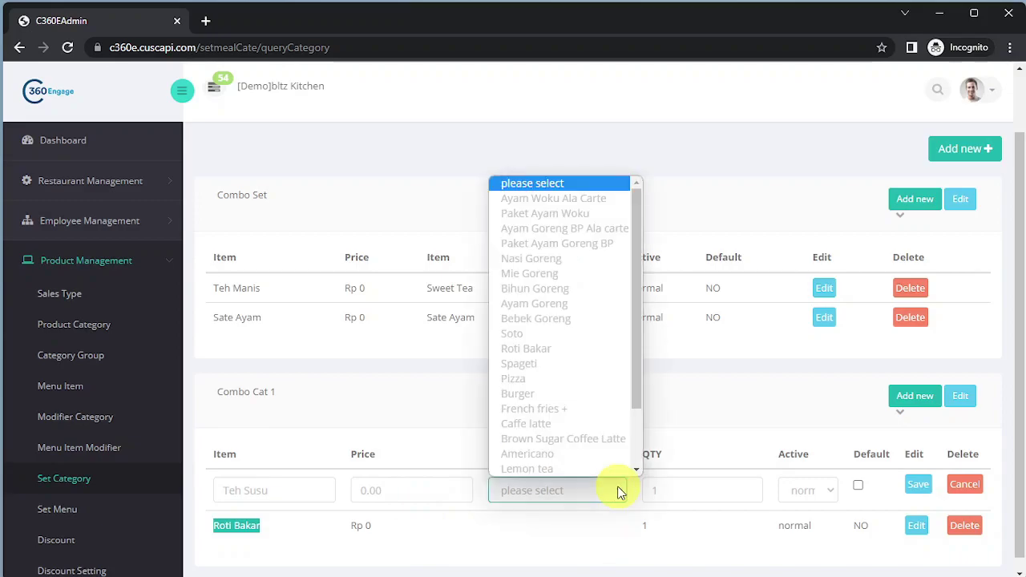
{"action": "scroll", "coordinate": [591, 437], "scroll_direction": "down", "scroll_amount": 2}
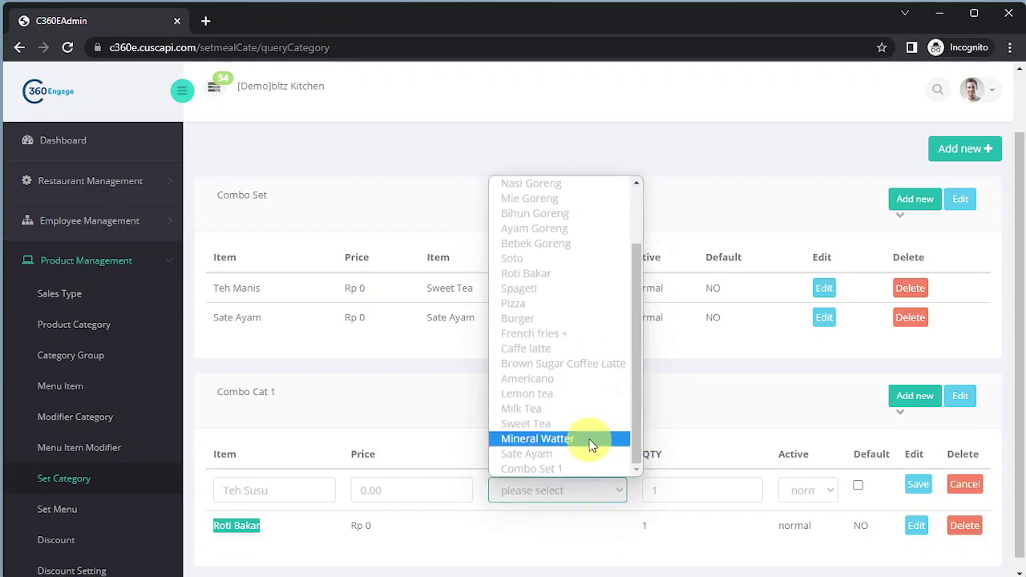
{"action": "left_click", "coordinate": [571, 408]}
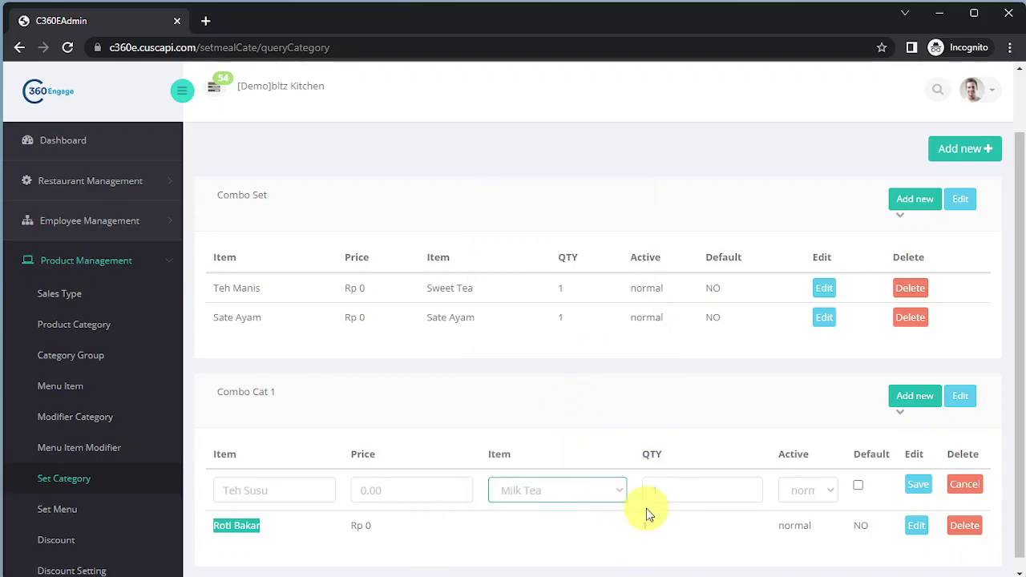
{"action": "left_click", "coordinate": [585, 534]}
{"action": "left_click", "coordinate": [918, 485]}
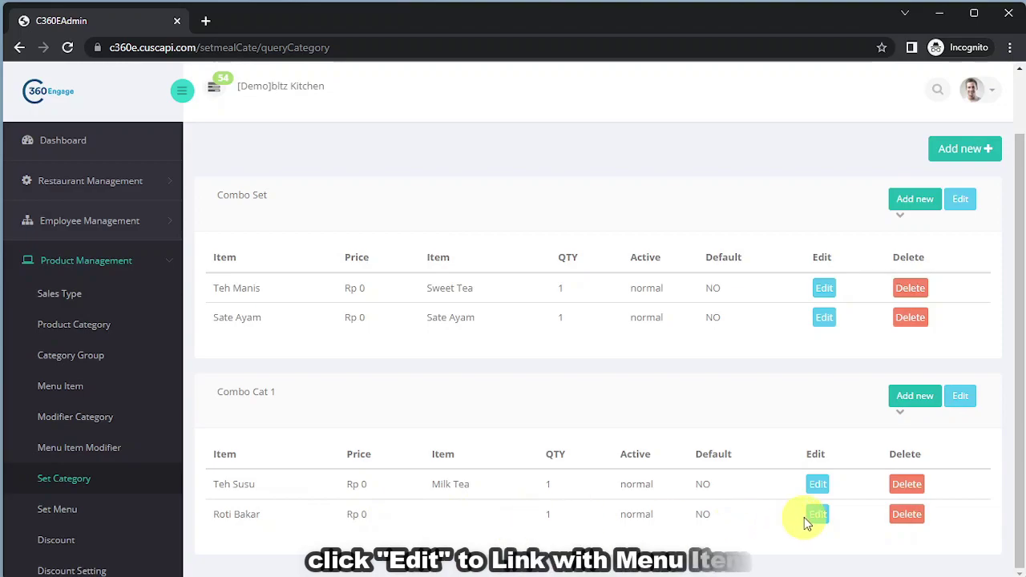
Link the Roti Bakar row to the Roti Bakar menu item and save it
{"action": "left_click", "coordinate": [818, 514]}
{"action": "scroll", "coordinate": [401, 465], "scroll_direction": "down", "scroll_amount": 1}
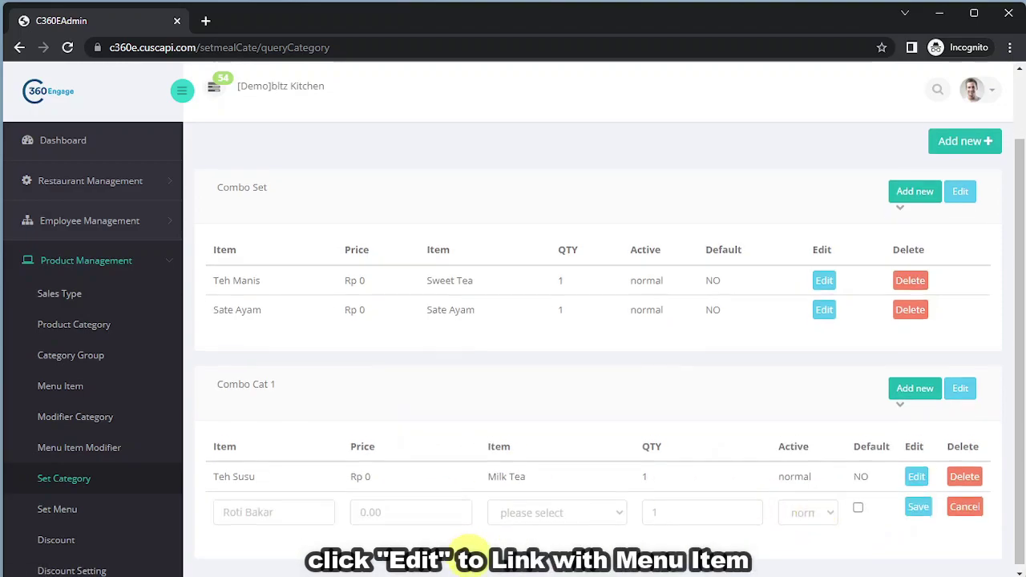
{"action": "left_click", "coordinate": [608, 507]}
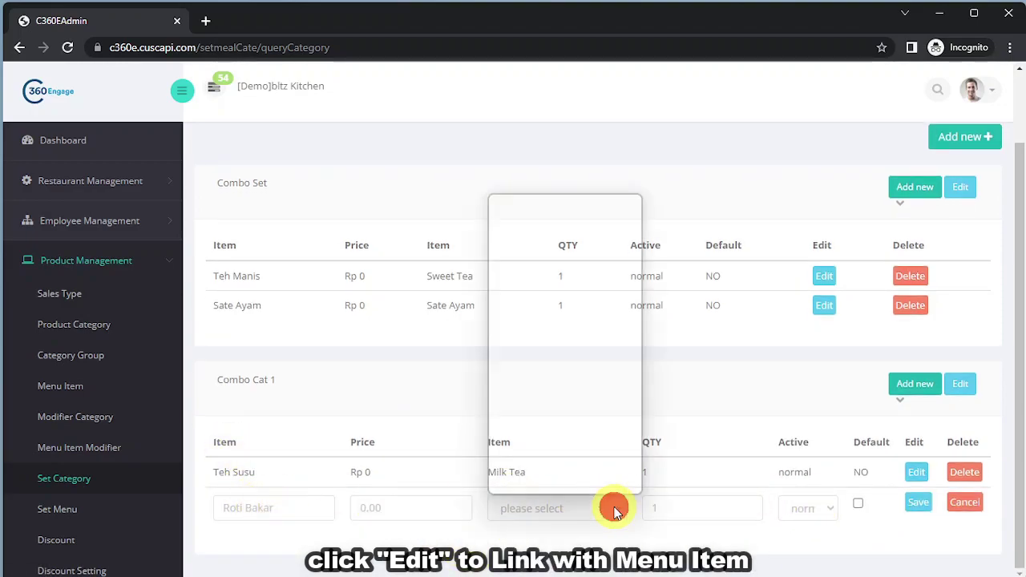
{"action": "scroll", "coordinate": [574, 481], "scroll_direction": "down", "scroll_amount": 2}
{"action": "scroll", "coordinate": [574, 481], "scroll_direction": "down", "scroll_amount": 2}
{"action": "scroll", "coordinate": [574, 481], "scroll_direction": "down", "scroll_amount": 1}
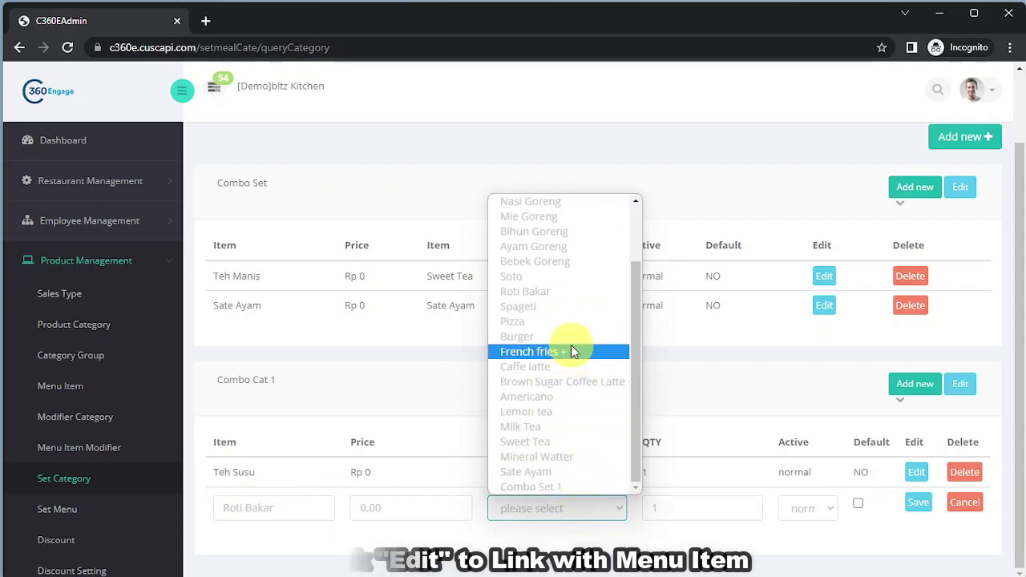
{"action": "left_click", "coordinate": [571, 291]}
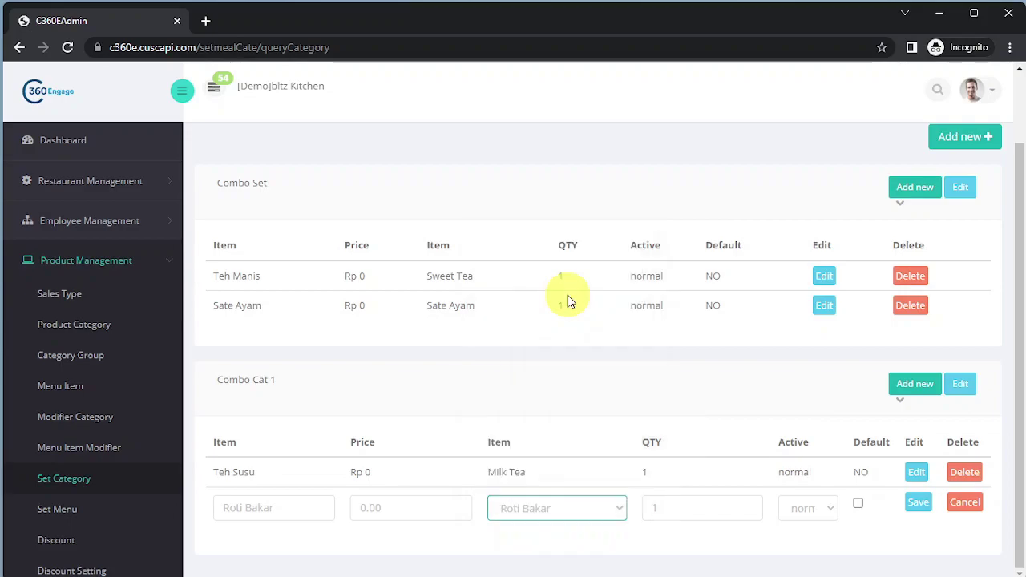
{"action": "left_click", "coordinate": [920, 502]}
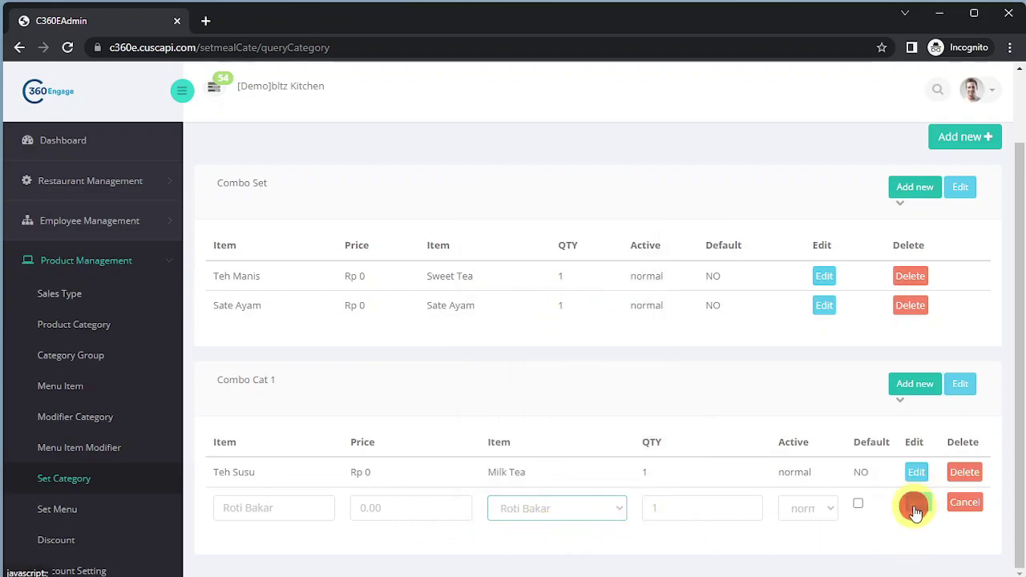
{"action": "scroll", "coordinate": [594, 449], "scroll_direction": "down", "scroll_amount": 1}
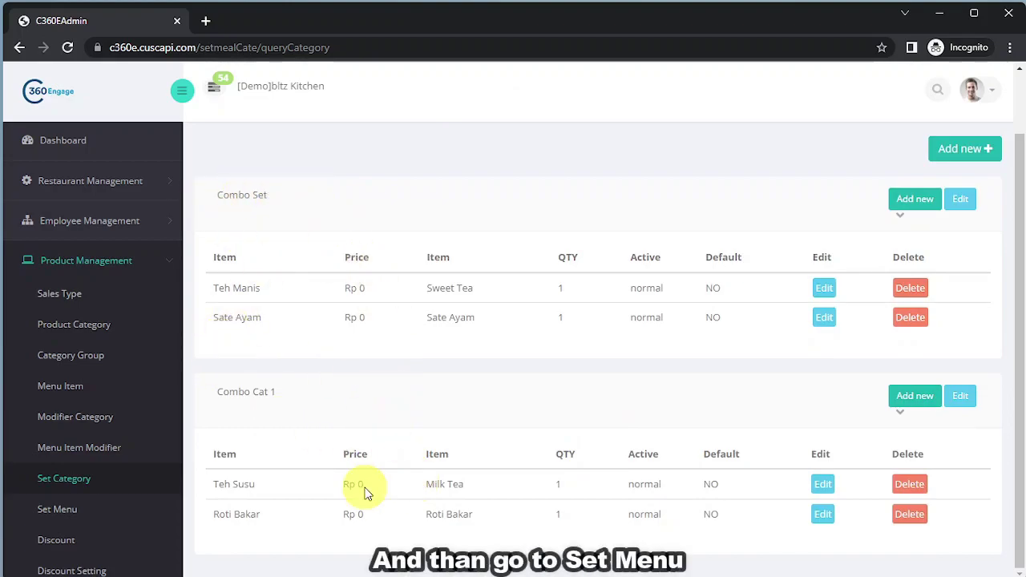
Start a new set menu named Combo Set Roti, description Roti + Teh, price 25000
{"action": "left_click", "coordinate": [58, 518]}
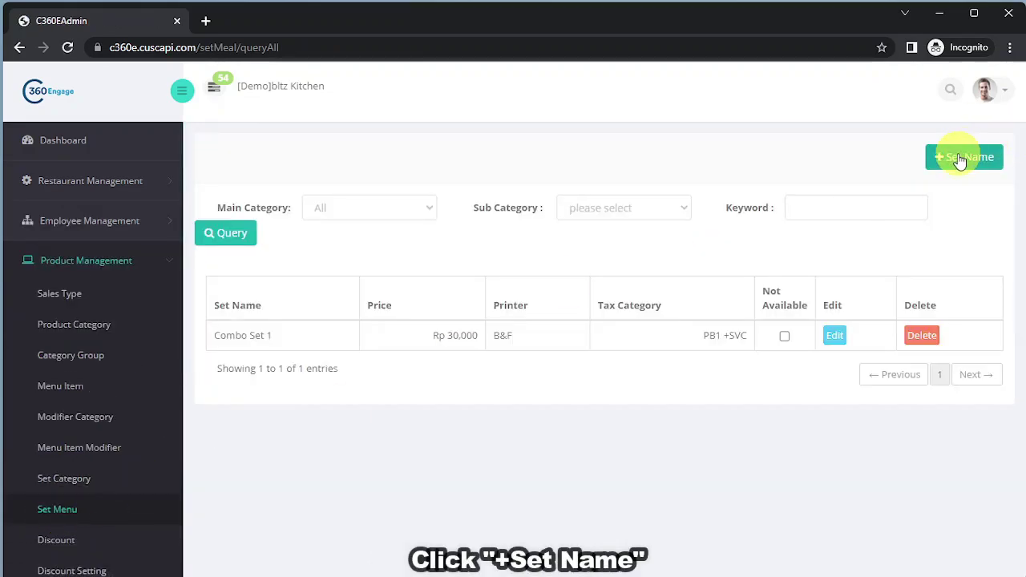
{"action": "left_click", "coordinate": [958, 155]}
{"action": "left_click", "coordinate": [466, 350]}
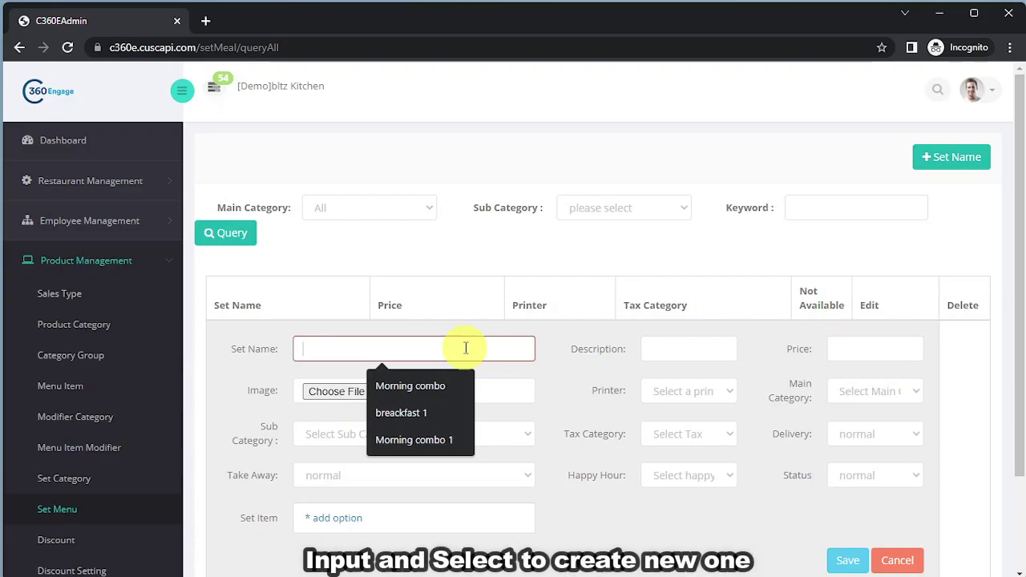
{"action": "type", "text": "Combo Set Roti"}
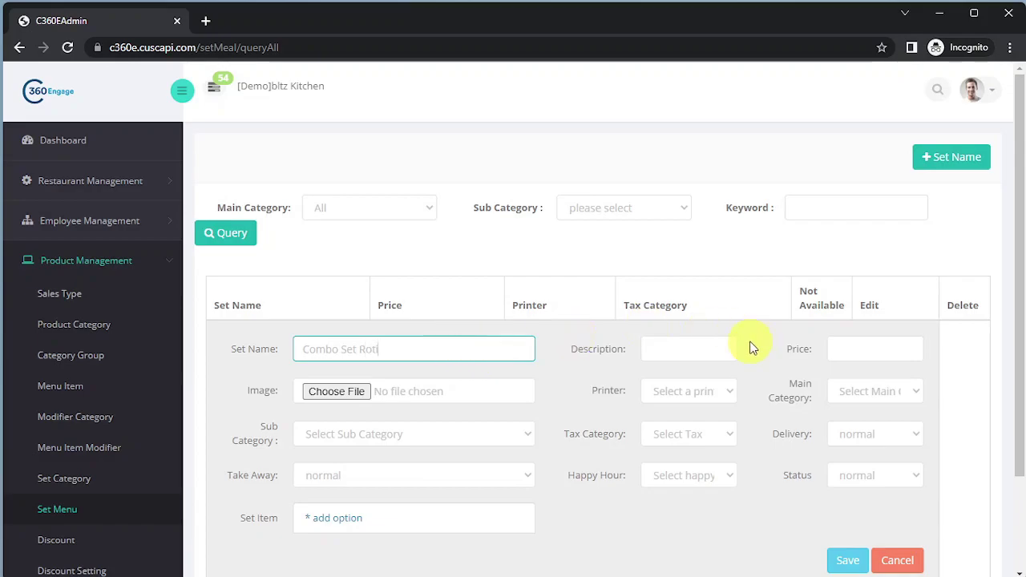
{"action": "left_click", "coordinate": [724, 349]}
{"action": "type", "text": "oti + Teh"}
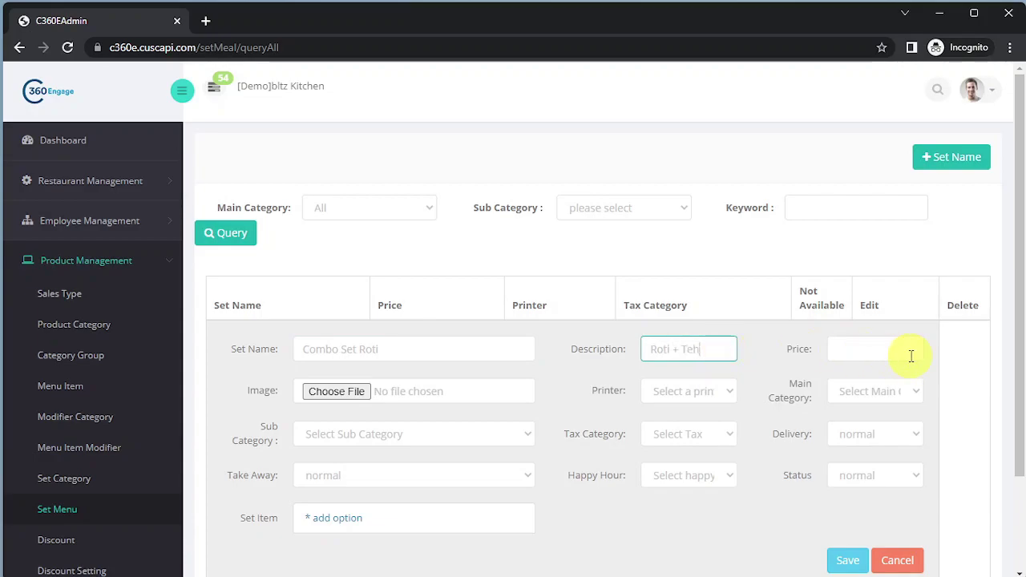
{"action": "left_click", "coordinate": [898, 352]}
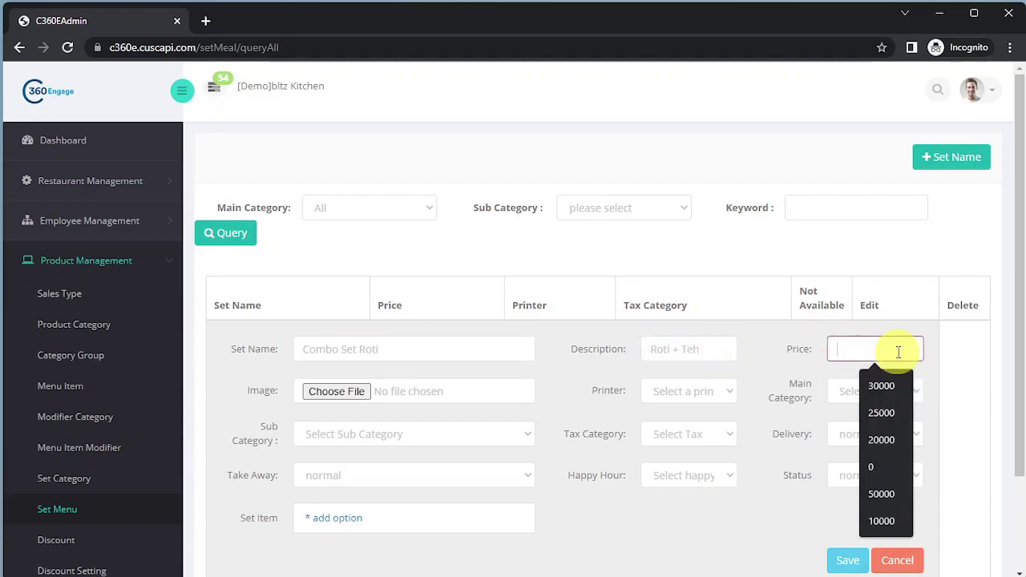
{"action": "type", "text": "25000"}
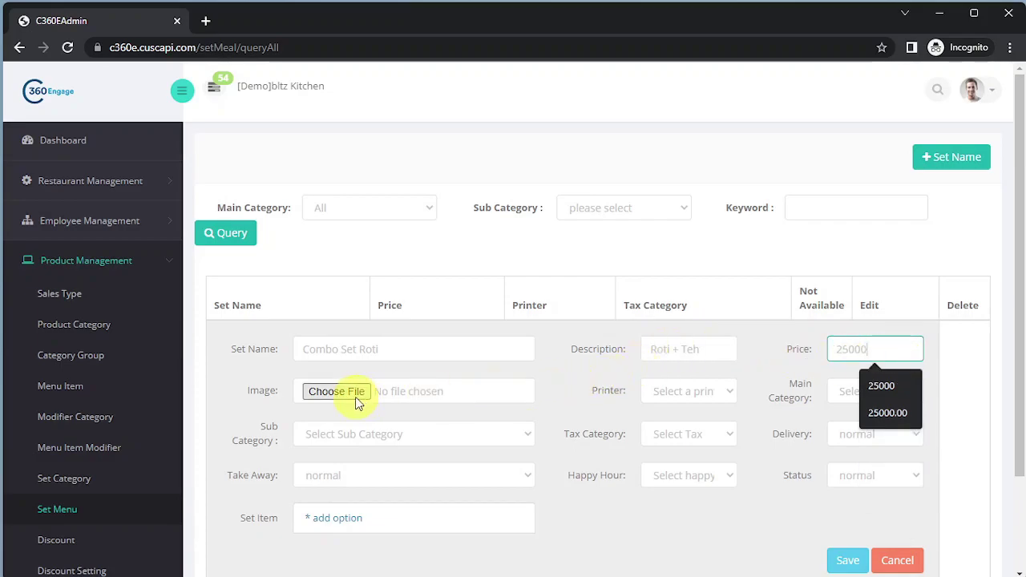
Set printer B&F, category Combo Cat / Combo 1 cat, tax PB1 +SVC, delivery normal
{"action": "left_click", "coordinate": [722, 391]}
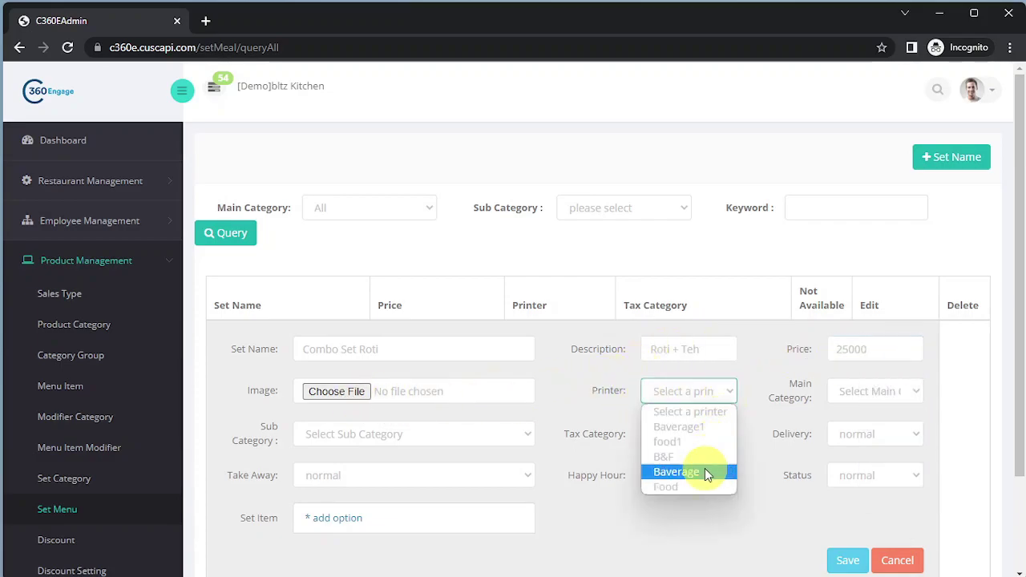
{"action": "left_click", "coordinate": [703, 458]}
{"action": "left_click", "coordinate": [897, 393]}
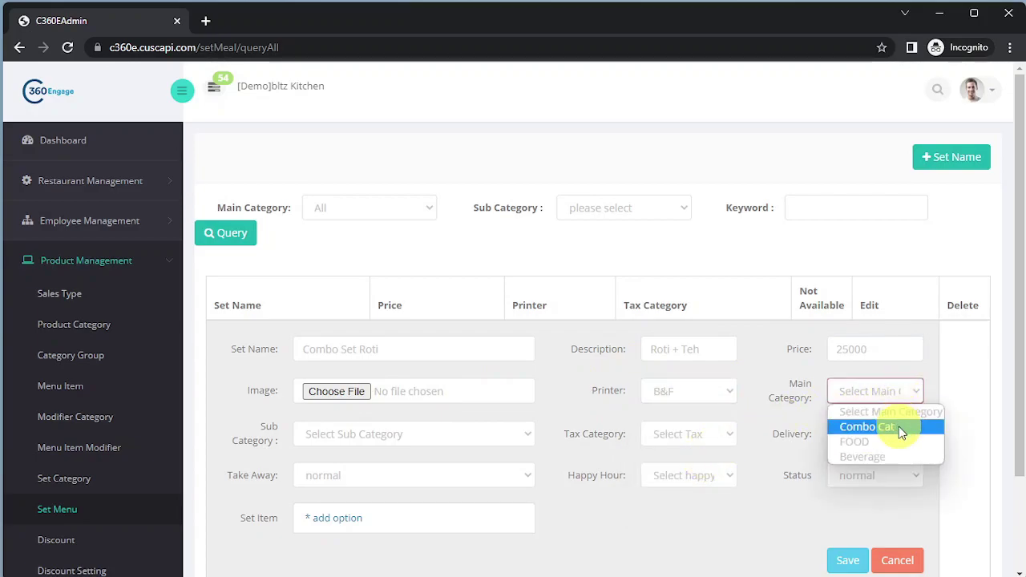
{"action": "left_click", "coordinate": [899, 426]}
{"action": "left_click", "coordinate": [413, 437]}
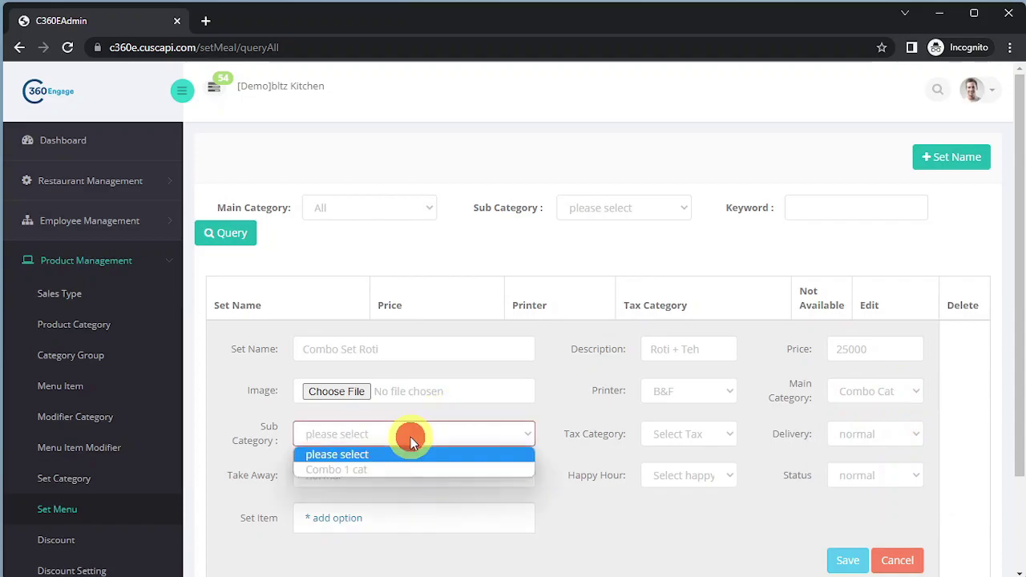
{"action": "left_click", "coordinate": [388, 469]}
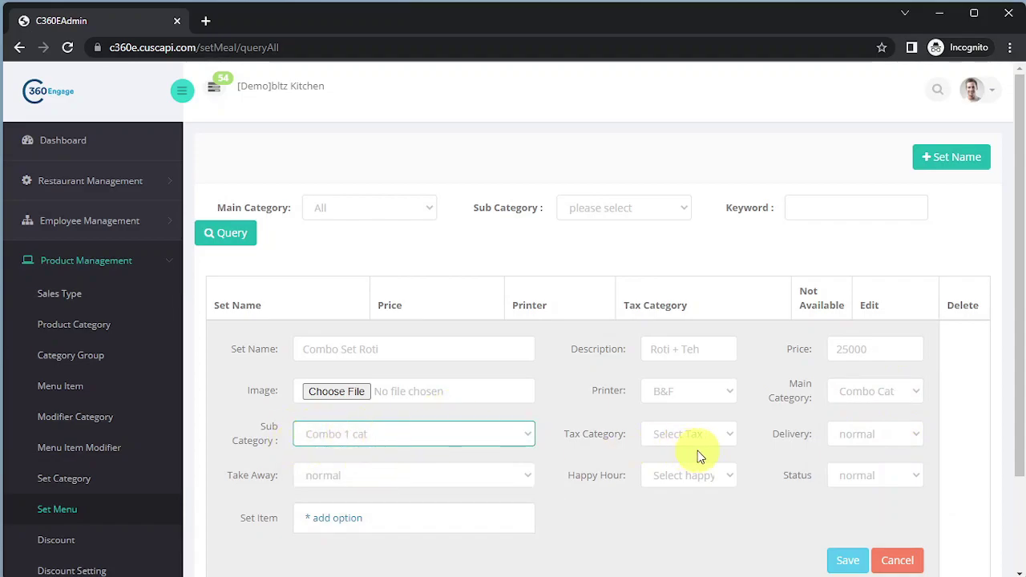
{"action": "left_click", "coordinate": [716, 435]}
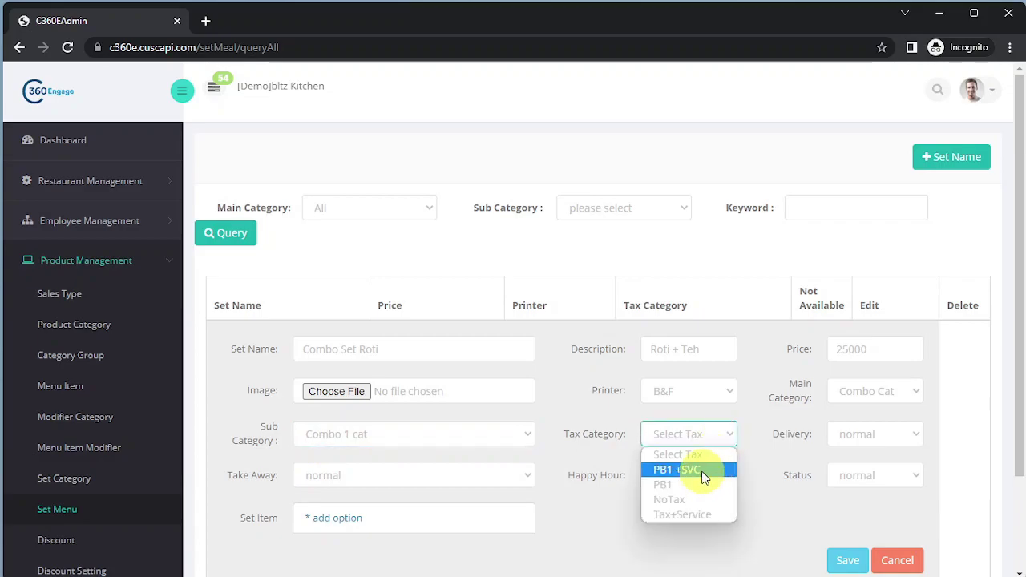
{"action": "left_click", "coordinate": [704, 476]}
{"action": "left_click", "coordinate": [873, 437]}
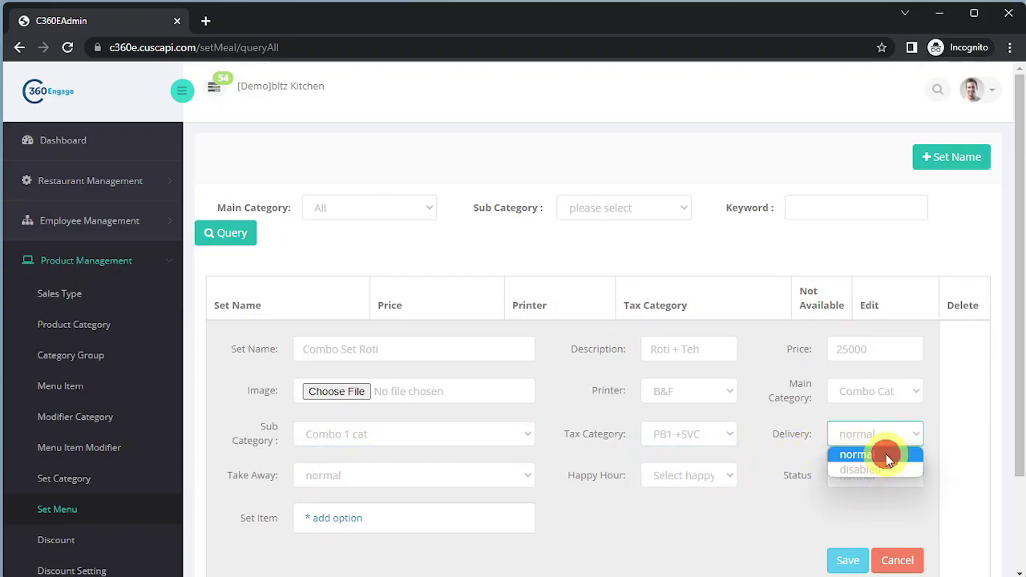
{"action": "left_click", "coordinate": [886, 454]}
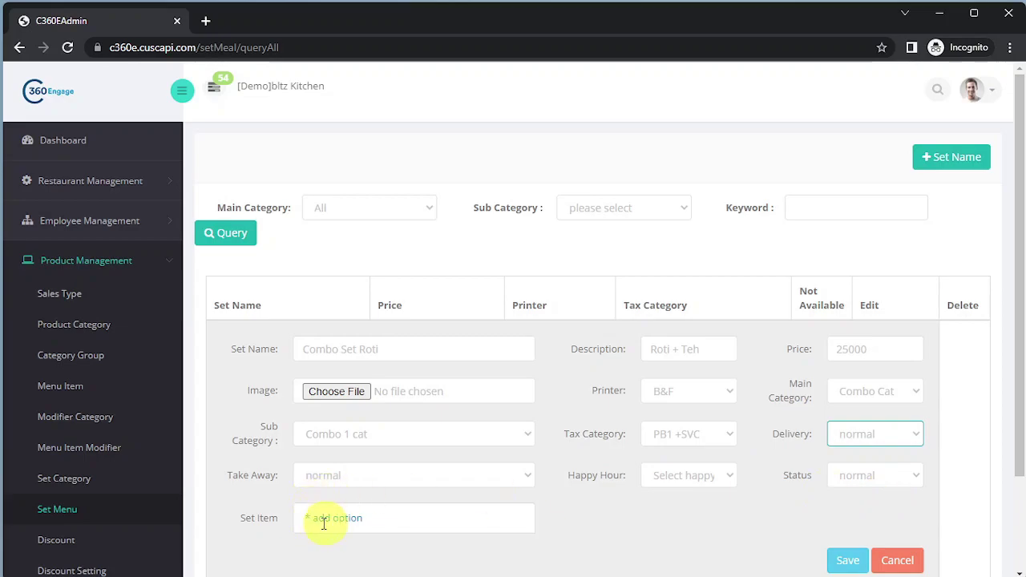
Group Combo cat 1 into Combo Set Roti, then save and confirm the sync
{"action": "left_click", "coordinate": [352, 518]}
{"action": "scroll", "coordinate": [583, 476], "scroll_direction": "down", "scroll_amount": 1}
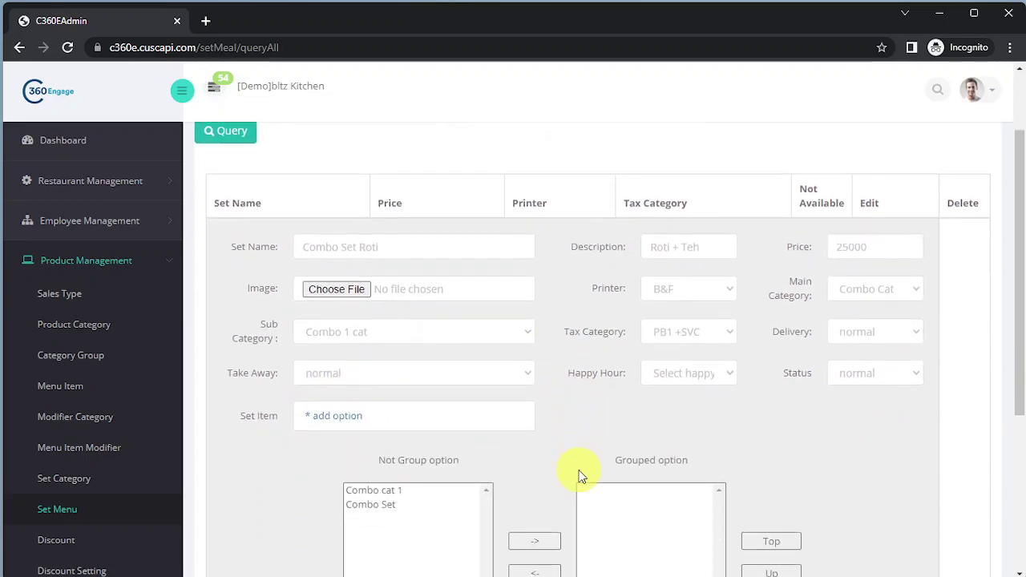
{"action": "scroll", "coordinate": [583, 476], "scroll_direction": "down", "scroll_amount": 2}
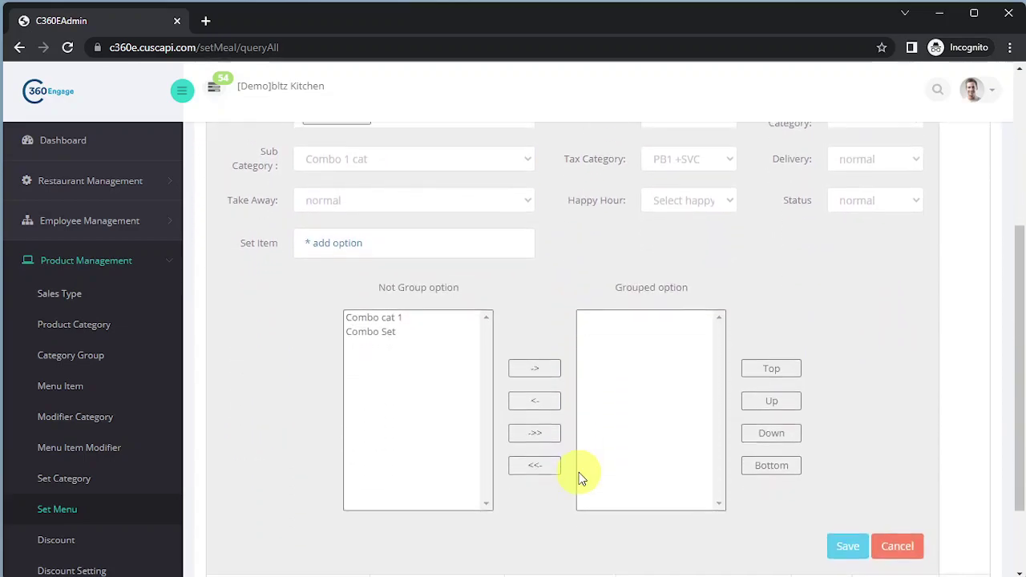
{"action": "left_click", "coordinate": [372, 316]}
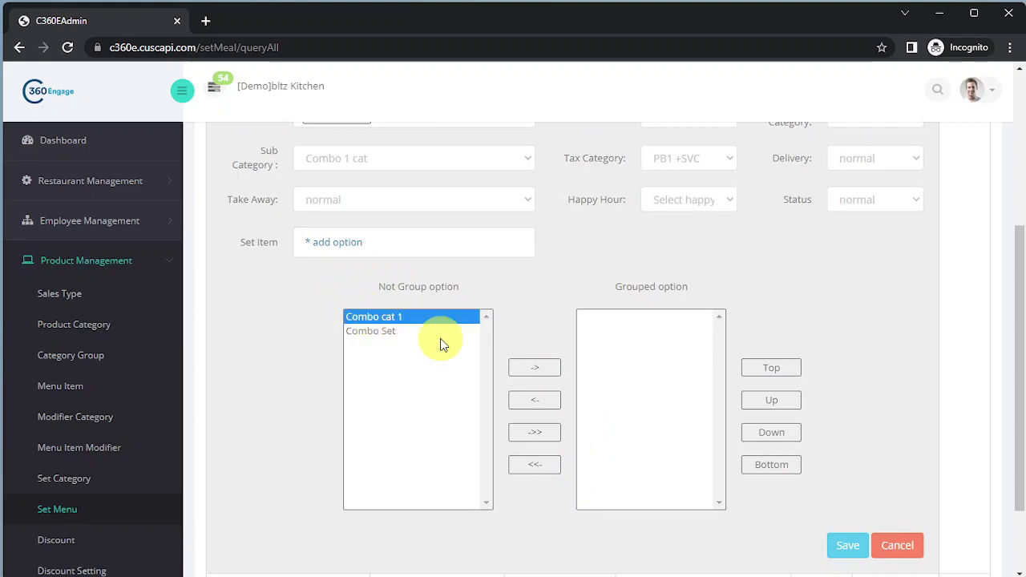
{"action": "left_click", "coordinate": [545, 371]}
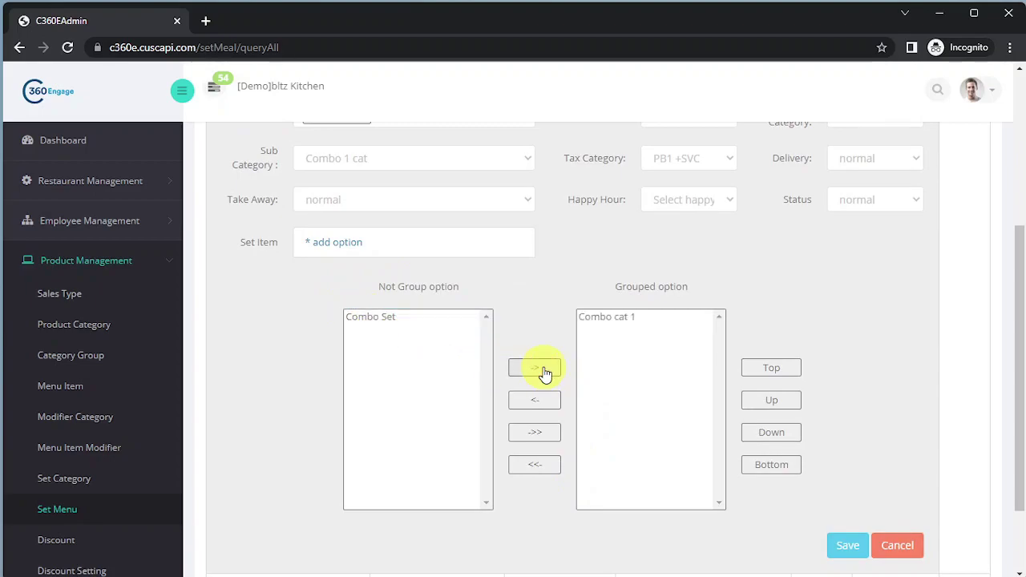
{"action": "left_click", "coordinate": [865, 552]}
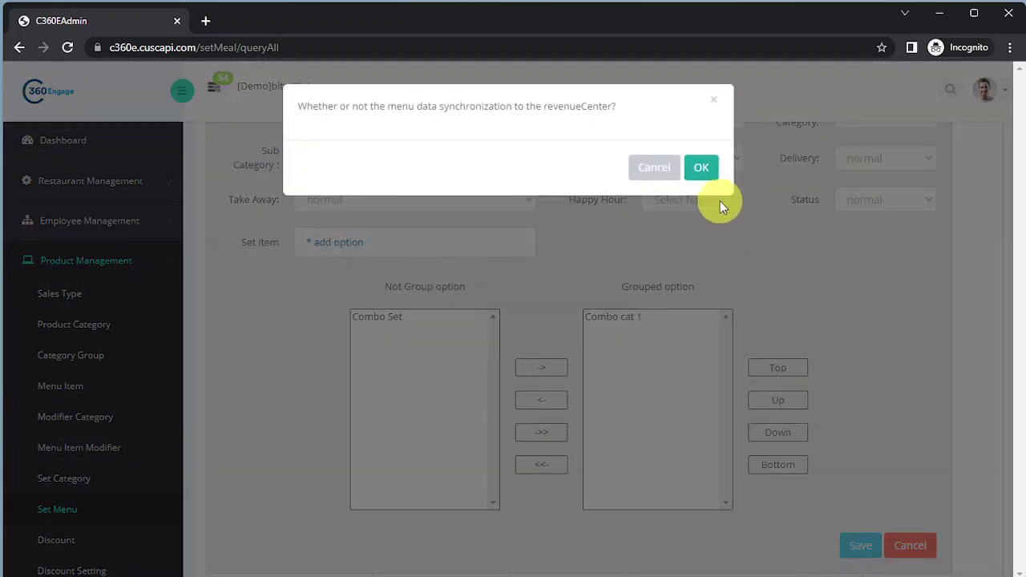
{"action": "left_click", "coordinate": [702, 169]}
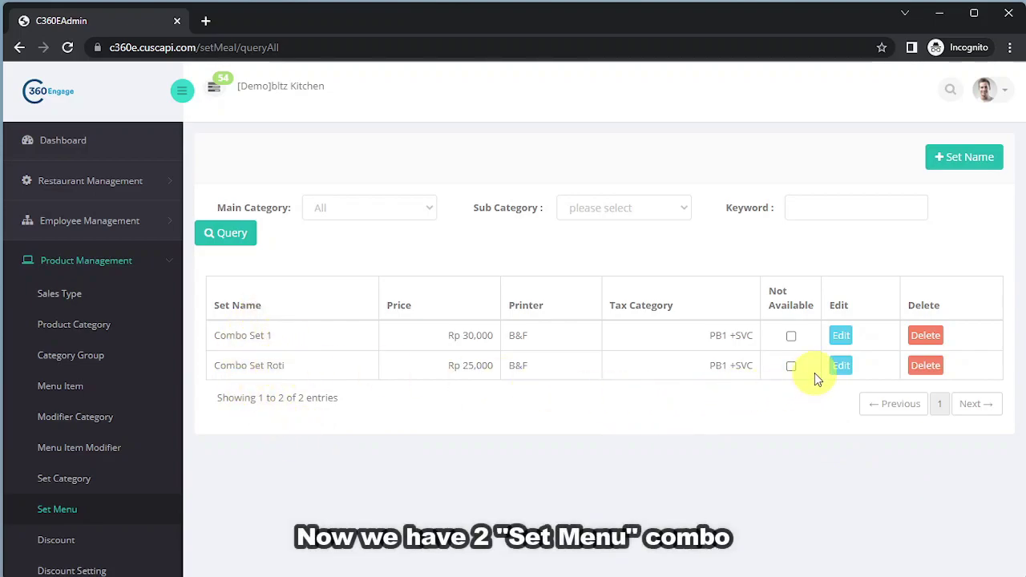
{"action": "left_click", "coordinate": [840, 337]}
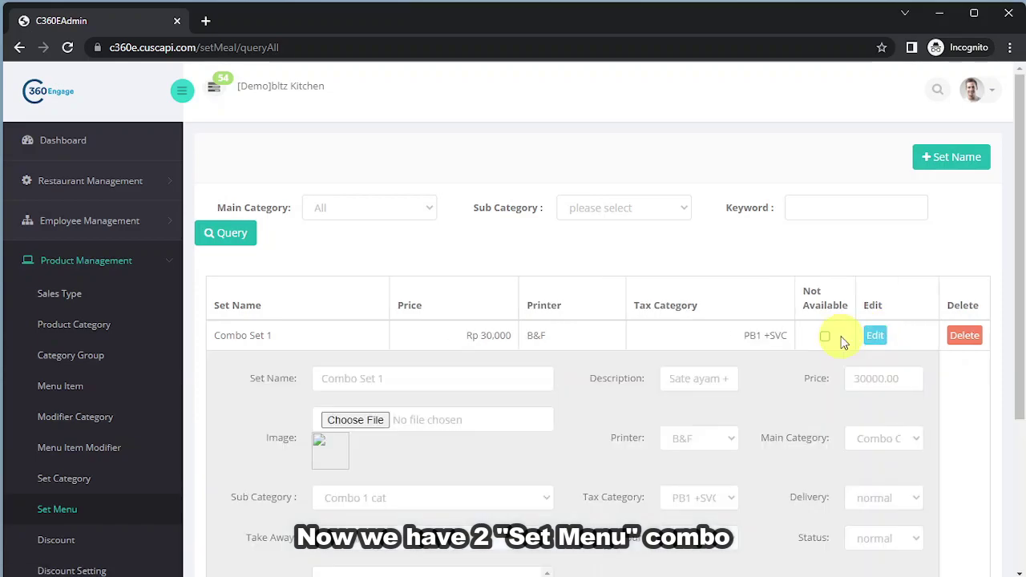
{"action": "scroll", "coordinate": [511, 519], "scroll_direction": "down", "scroll_amount": 3}
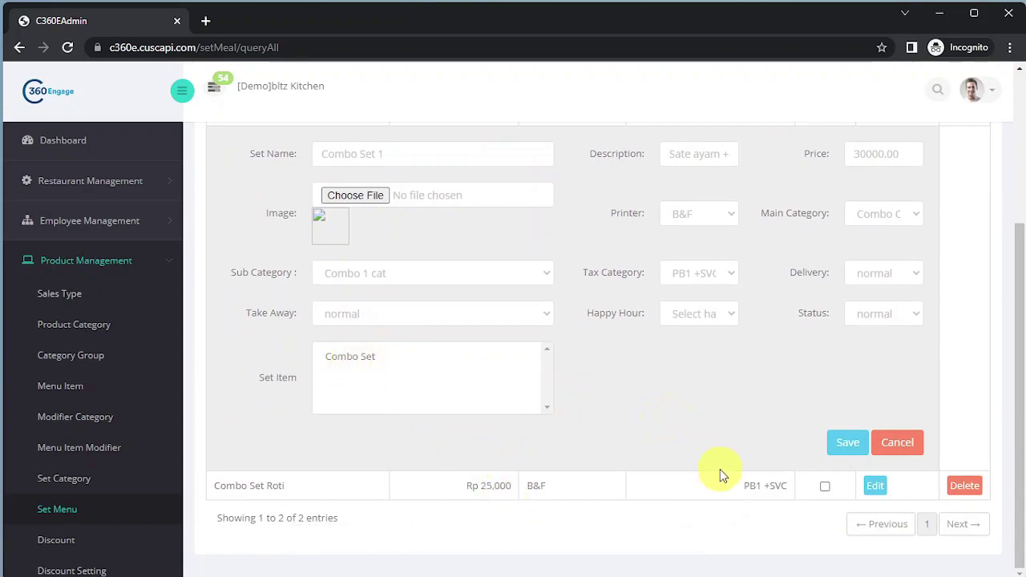
{"action": "scroll", "coordinate": [722, 477], "scroll_direction": "up", "scroll_amount": 3}
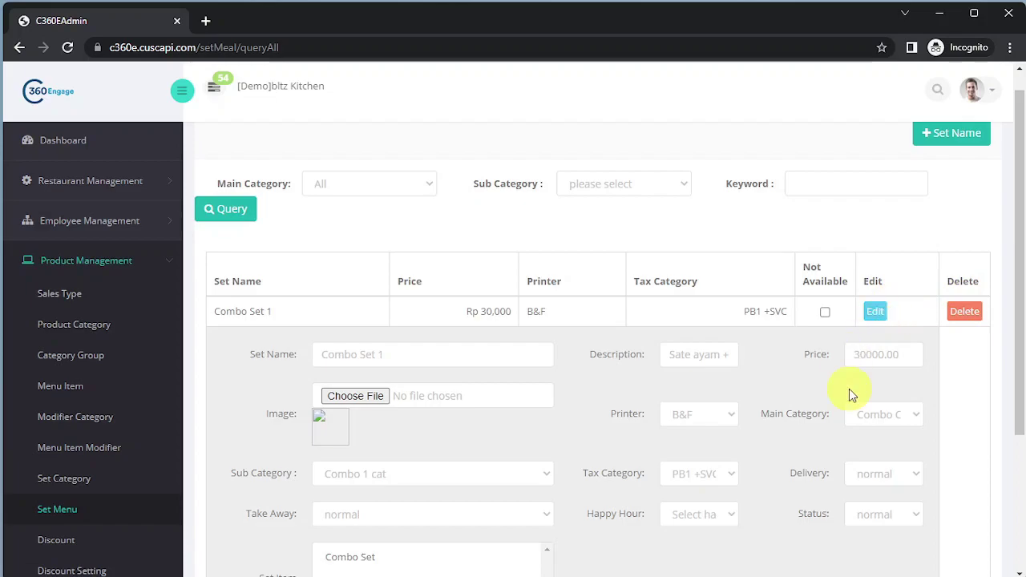
{"action": "scroll", "coordinate": [853, 391], "scroll_direction": "down", "scroll_amount": 3}
{"action": "left_click", "coordinate": [899, 471]}
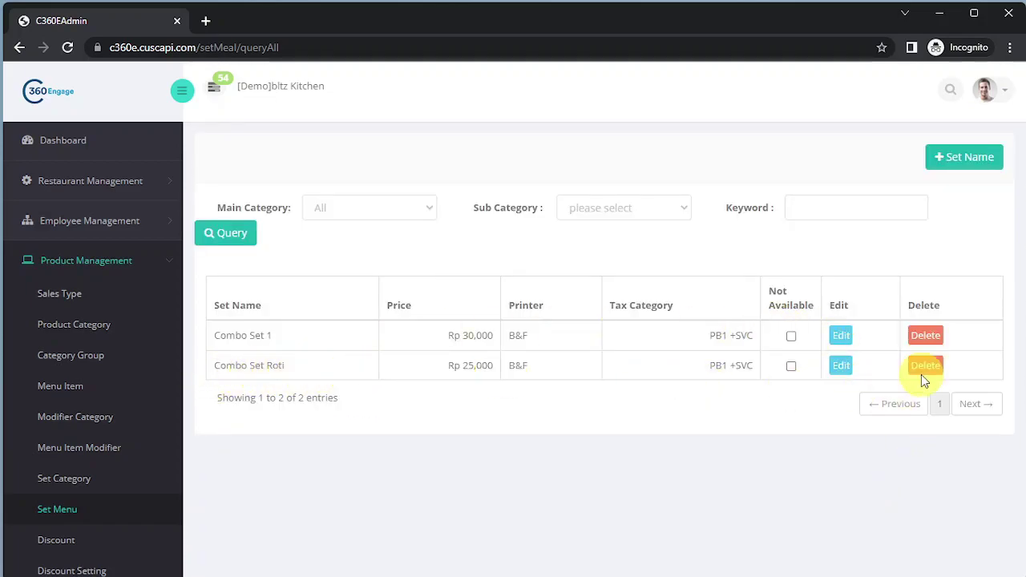
{"action": "left_click", "coordinate": [849, 373]}
{"action": "scroll", "coordinate": [866, 465], "scroll_direction": "down", "scroll_amount": 1}
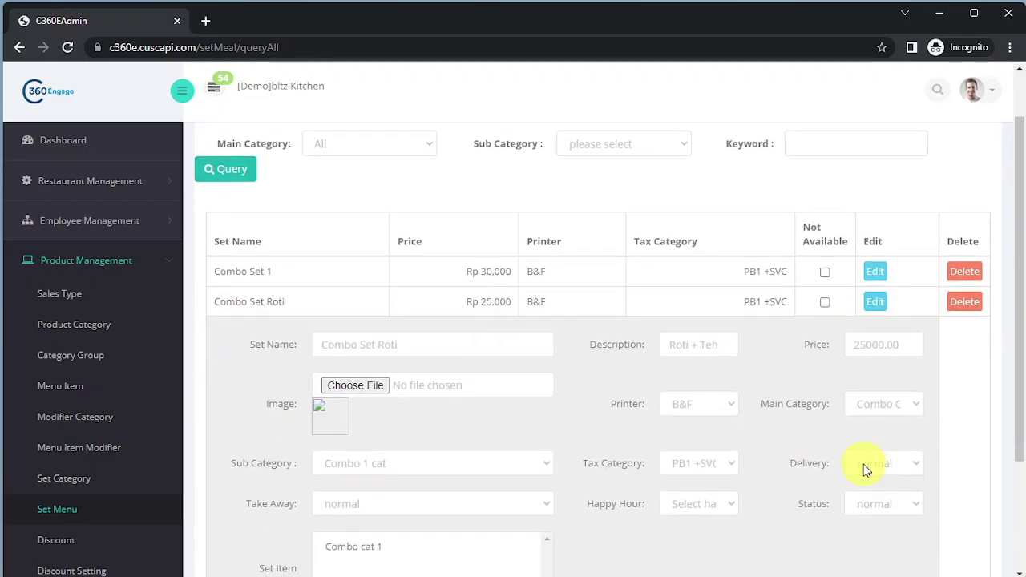
{"action": "scroll", "coordinate": [761, 472], "scroll_direction": "down", "scroll_amount": 2}
{"action": "left_click", "coordinate": [389, 388]}
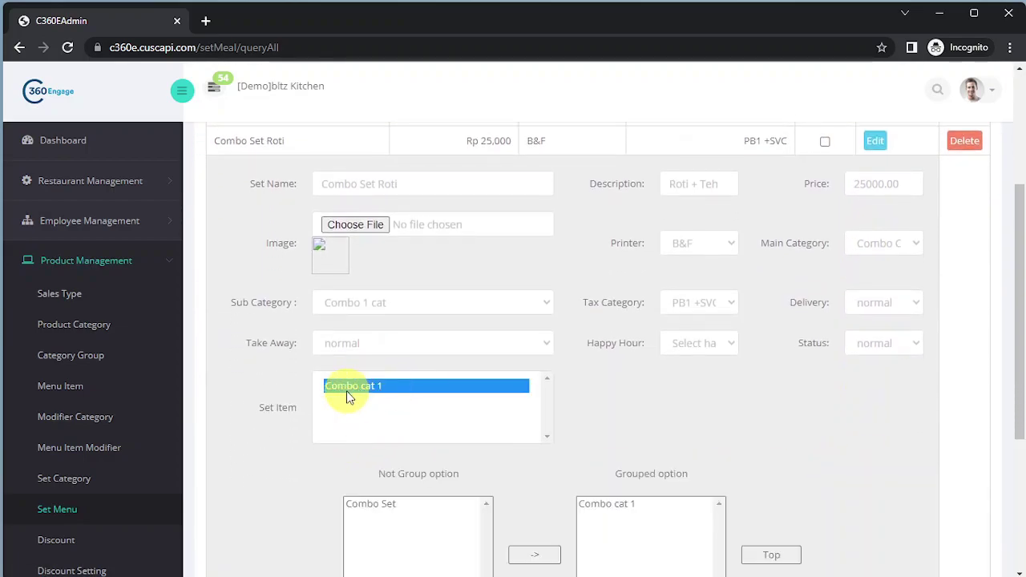
{"action": "scroll", "coordinate": [903, 475], "scroll_direction": "down", "scroll_amount": 2}
{"action": "scroll", "coordinate": [905, 474], "scroll_direction": "down", "scroll_amount": 2}
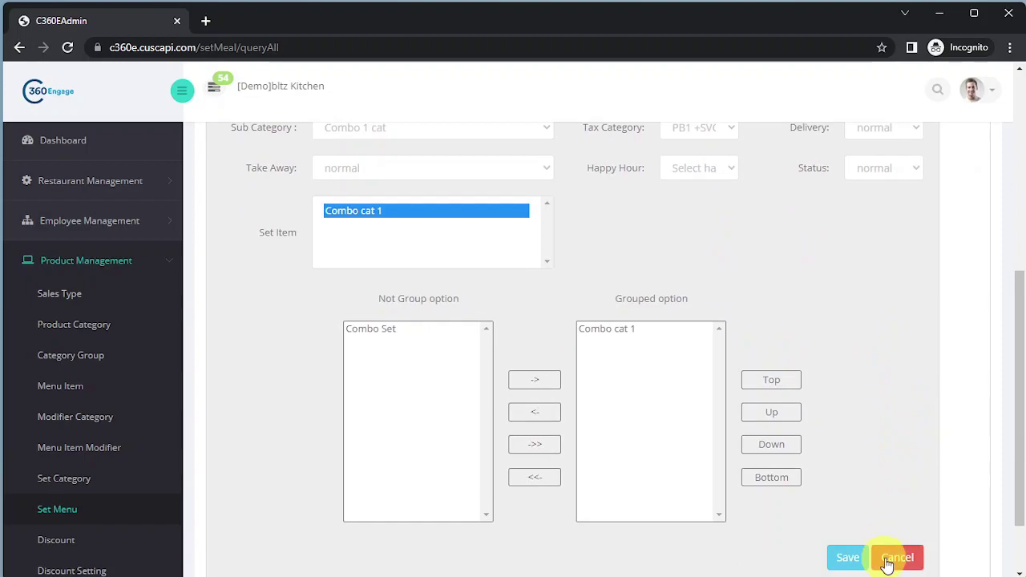
{"action": "left_click", "coordinate": [900, 556]}
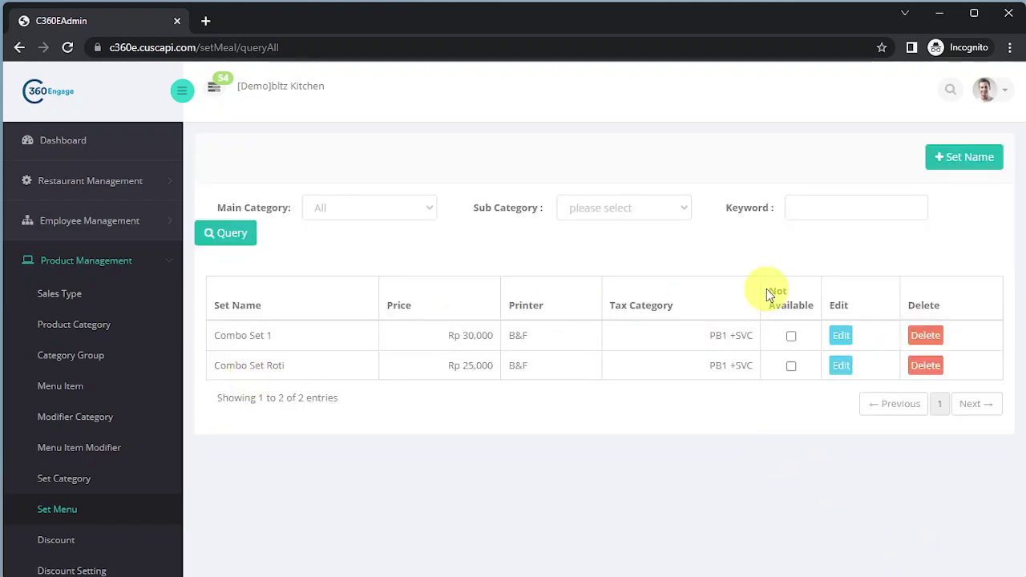